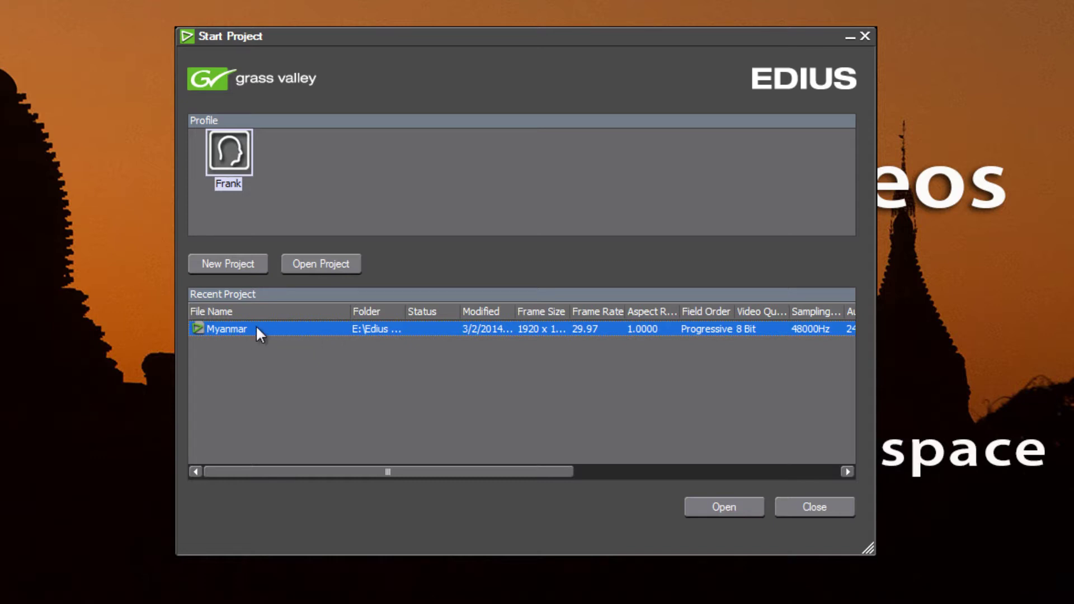
Open the recent Myanmar project, then widen the preview window and narrow the timeline to match its width
click(714, 507)
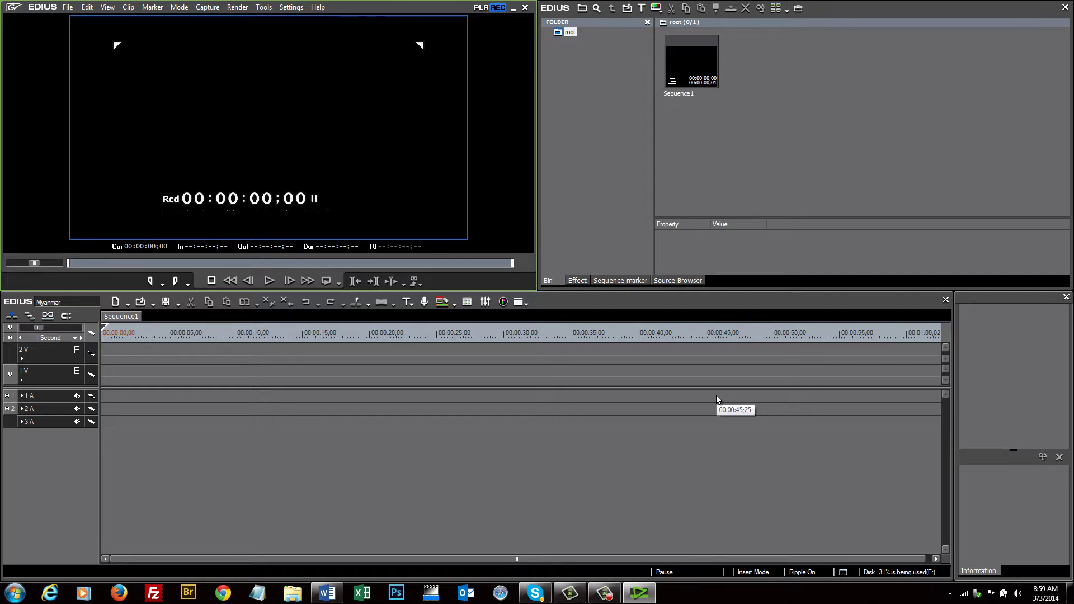
drag(535, 170, 705, 205)
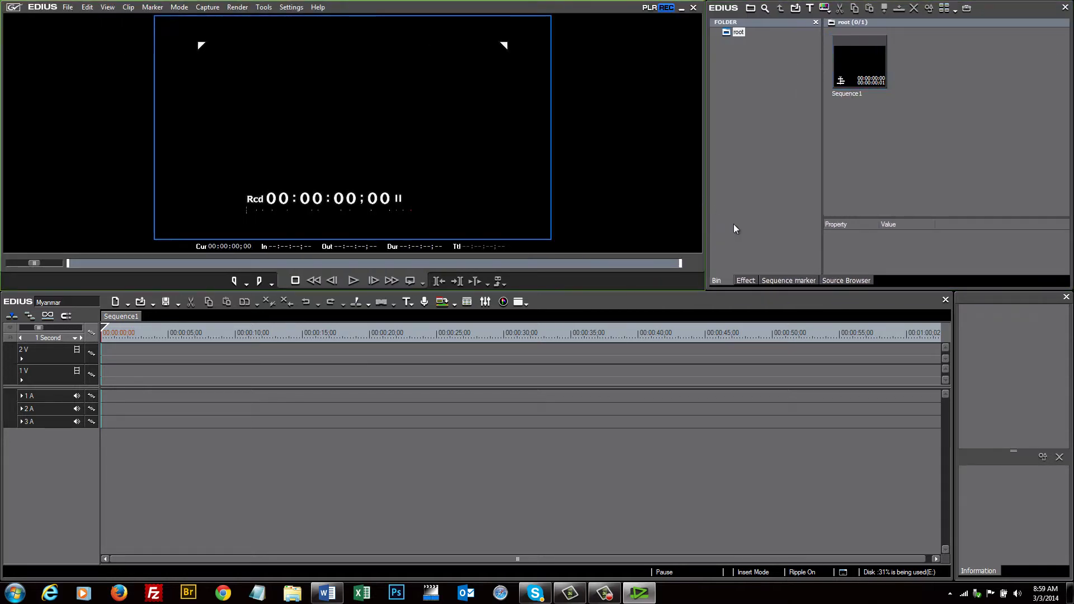
drag(955, 324, 709, 320)
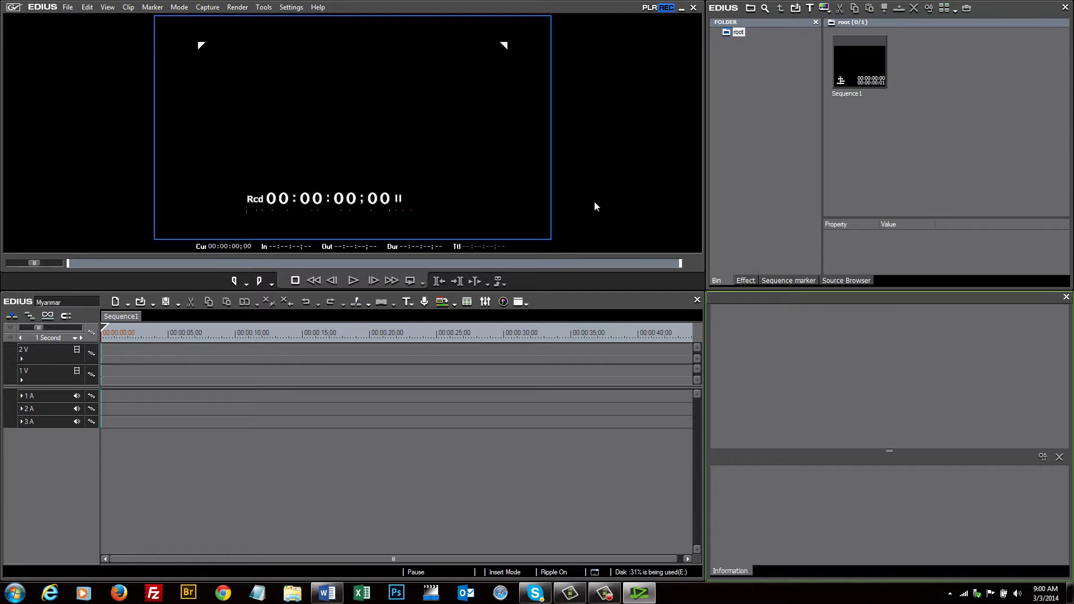
Open the Audio Mixer, move it over the preview window to view its channels, and close it
click(484, 302)
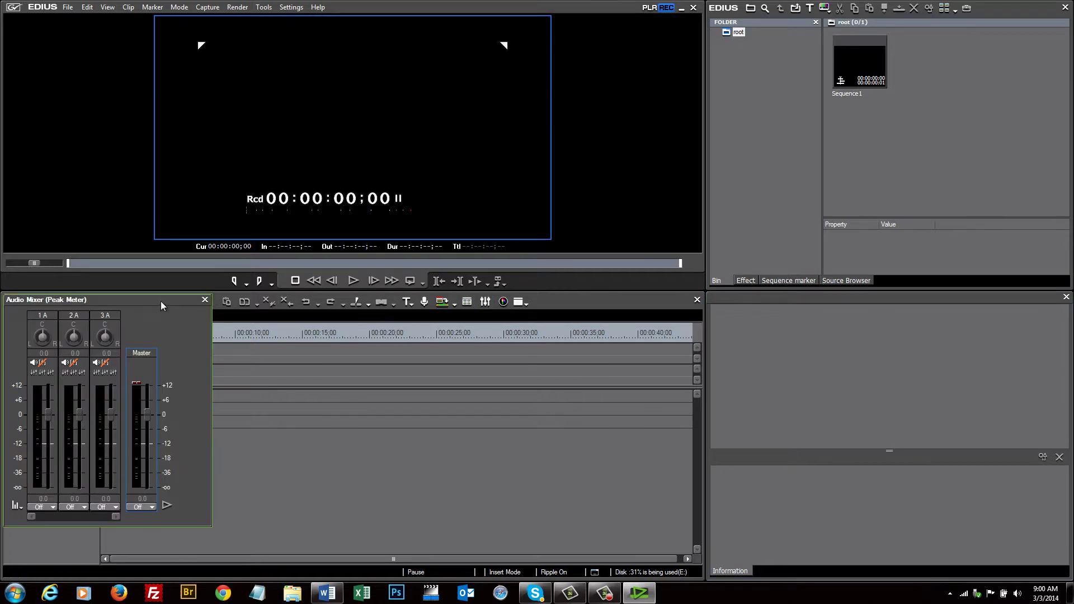
drag(160, 301, 477, 196)
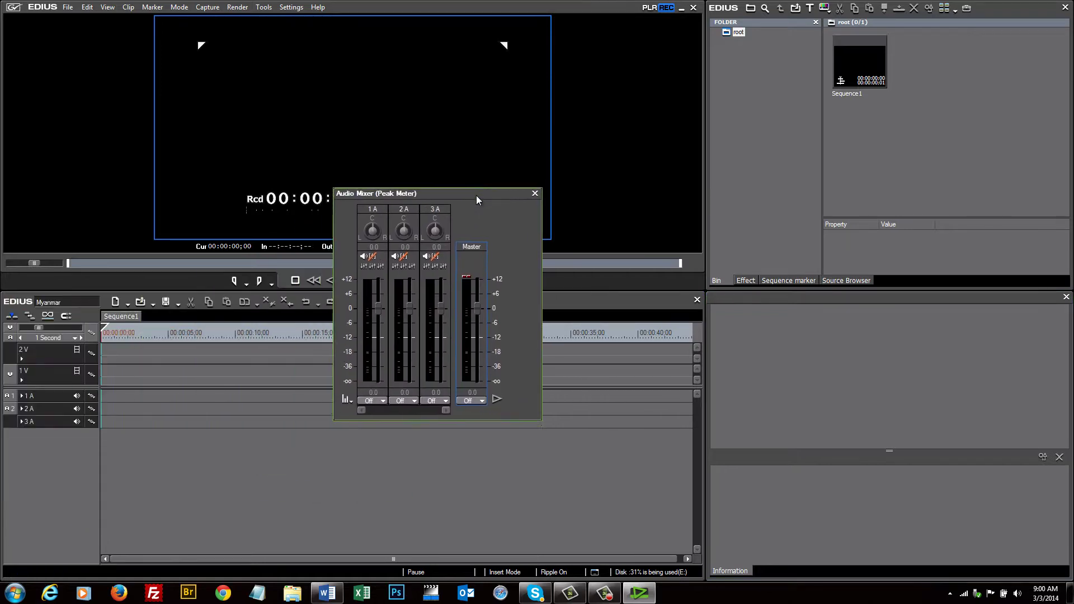
click(535, 194)
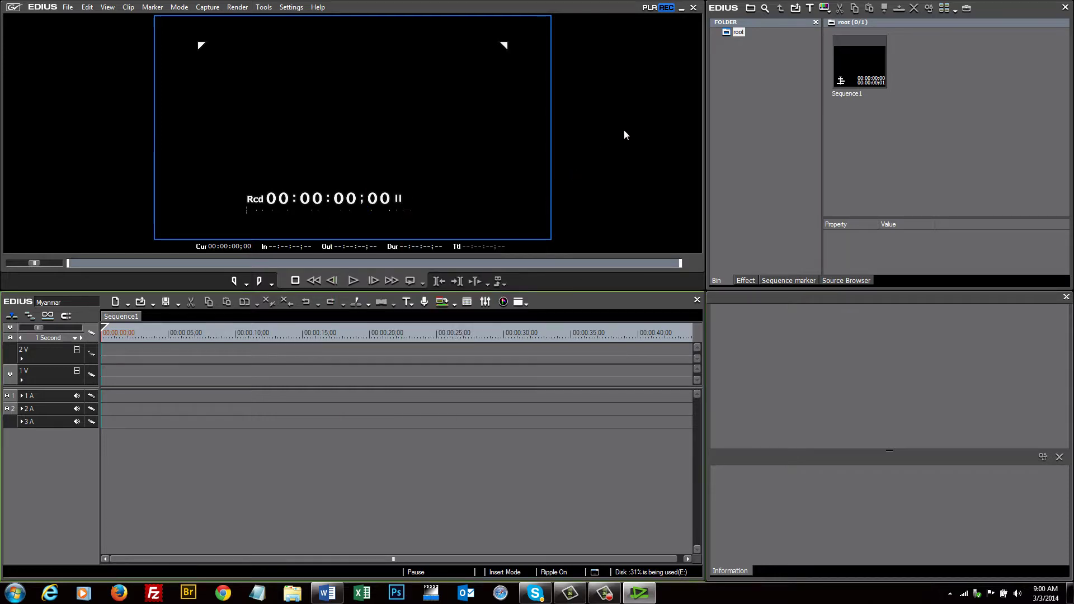
Activate the preview, timeline and bin windows in turn to examine how the active window is highlighted
mouse_move(600, 6)
mouse_down()
mouse_move(730, 43)
mouse_move(612, 15)
mouse_move(713, 26)
mouse_move(591, 5)
mouse_move(669, 8)
mouse_move(603, 9)
mouse_up()
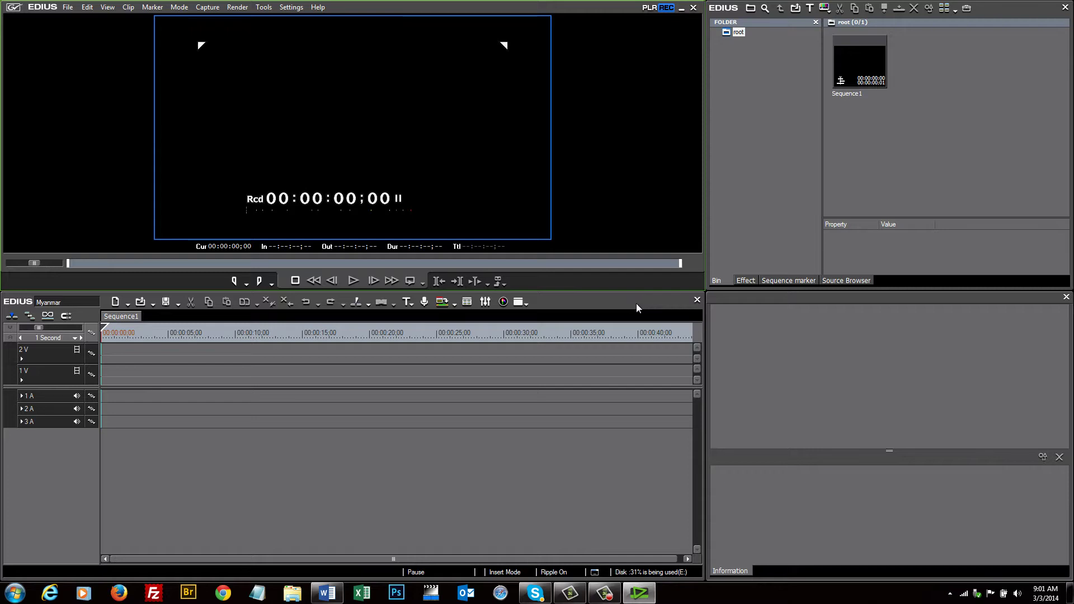
click(622, 309)
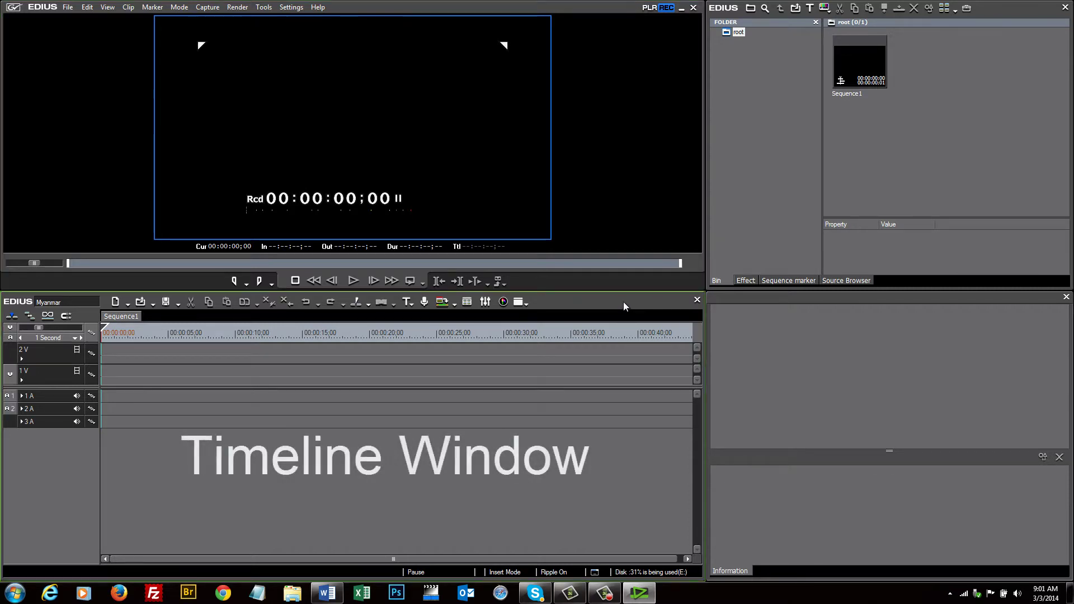
click(641, 185)
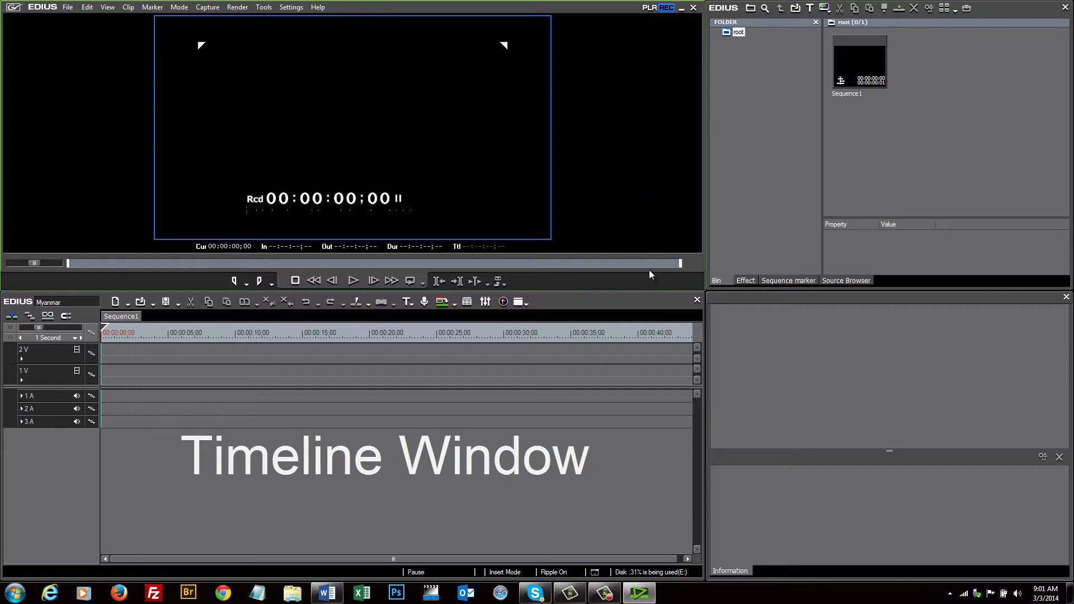
click(656, 304)
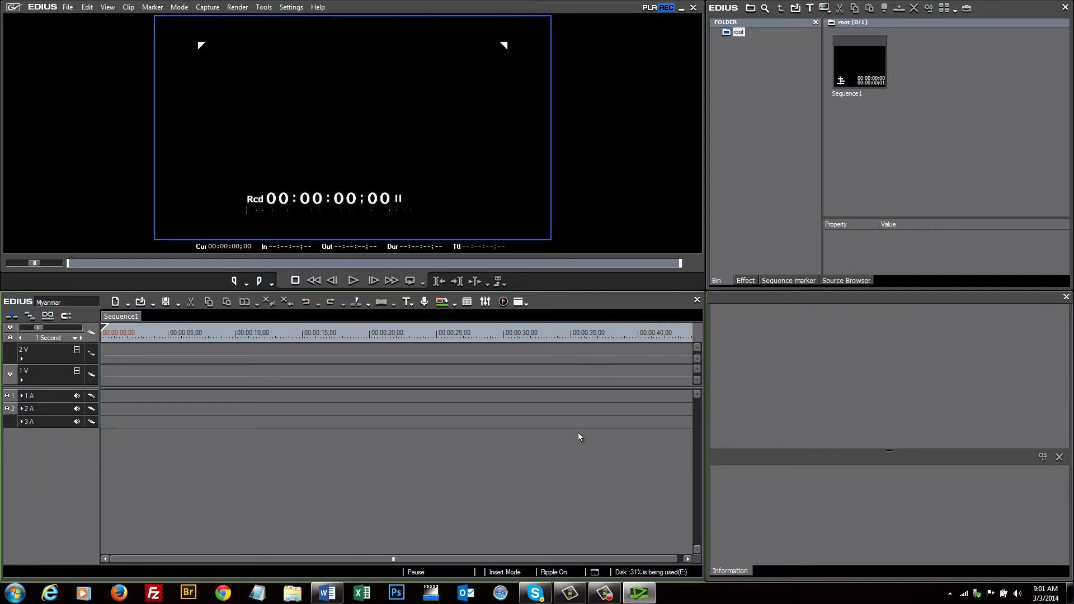
click(602, 196)
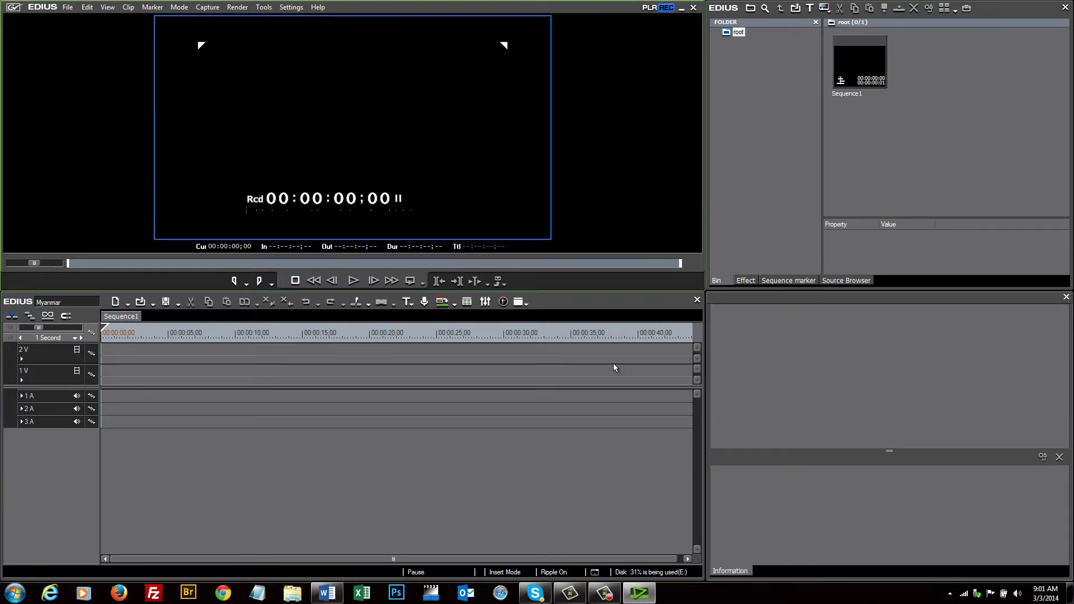
click(605, 452)
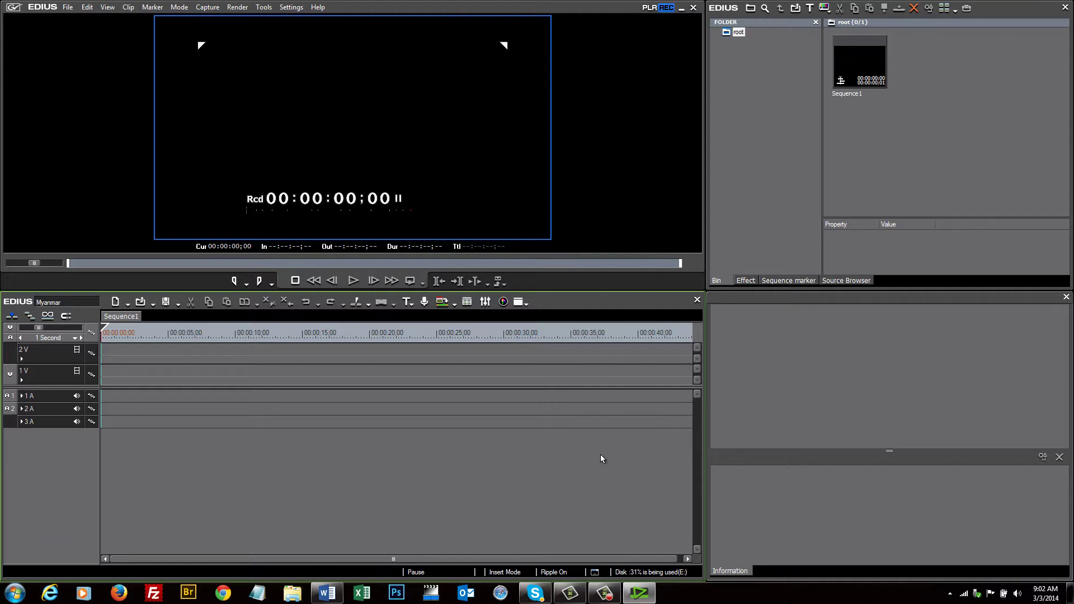
click(796, 159)
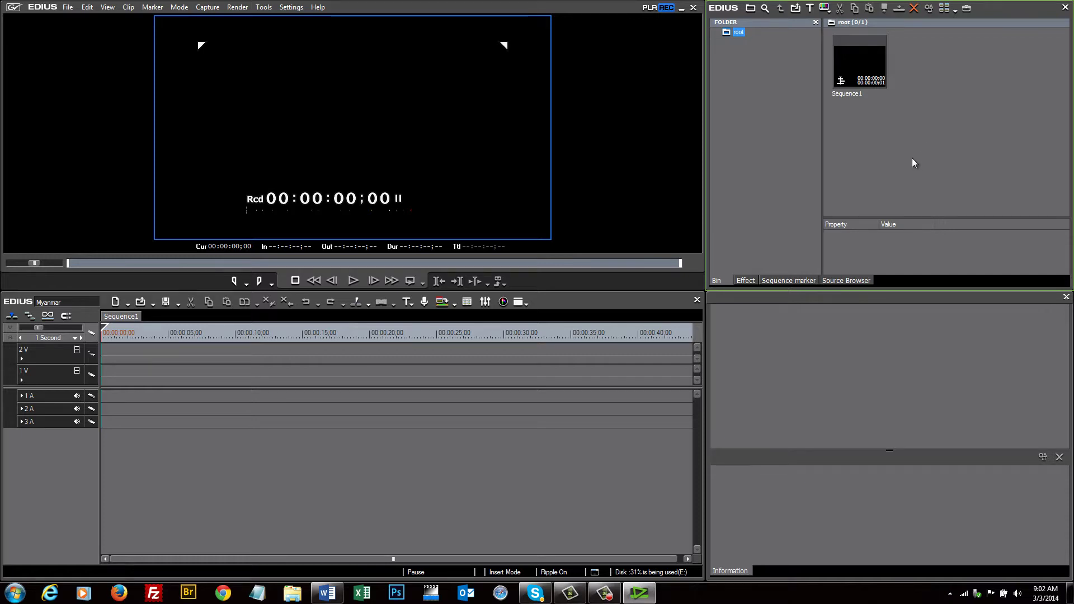
click(573, 444)
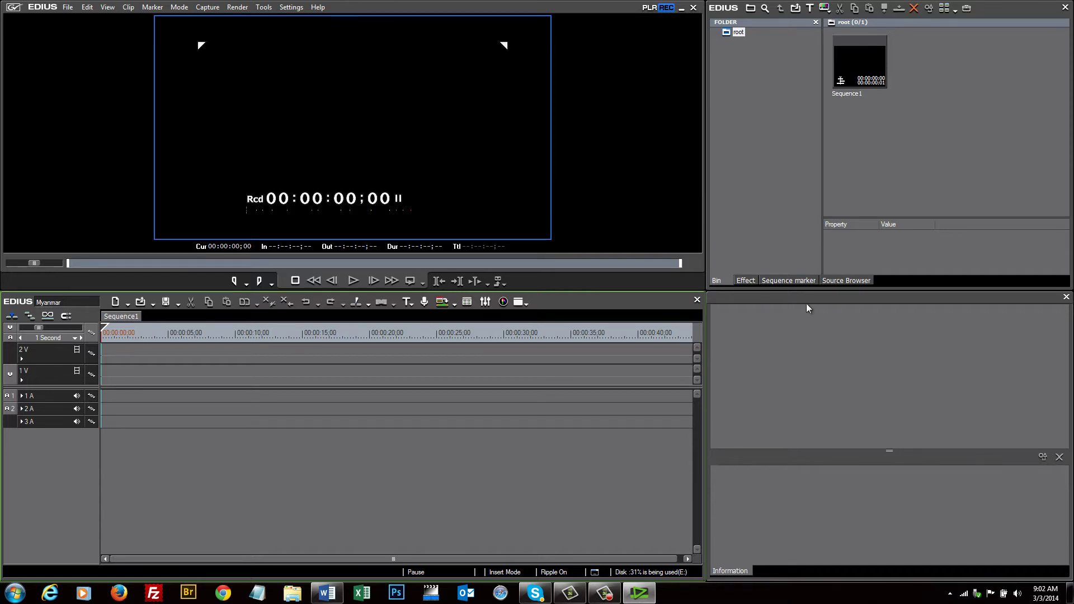
click(737, 294)
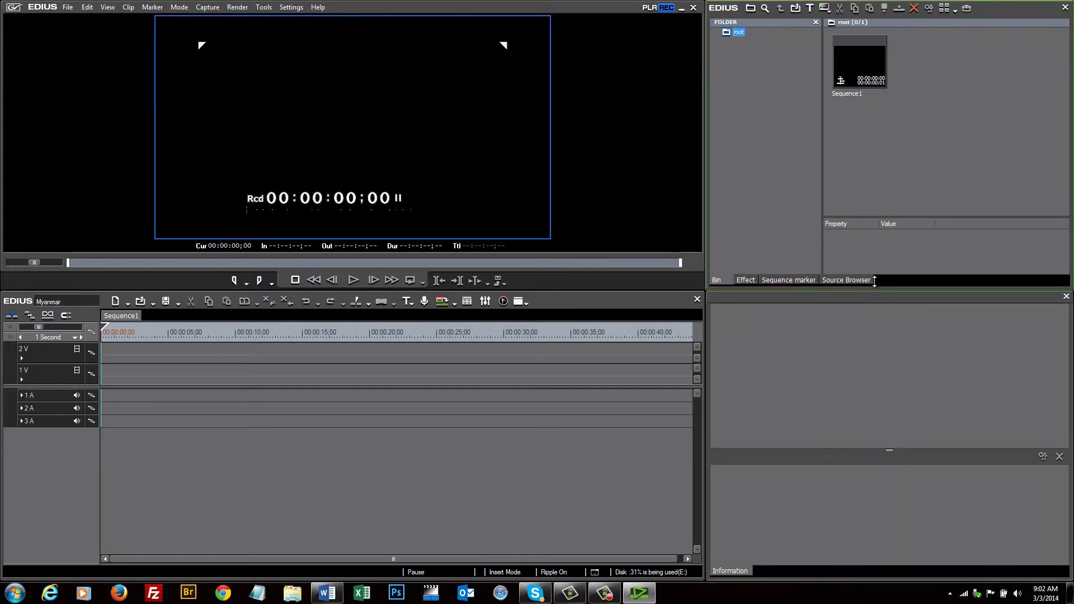
Enlarge the bin window by narrowing the preview and timeline and reducing the height of the information palette
drag(874, 290, 874, 280)
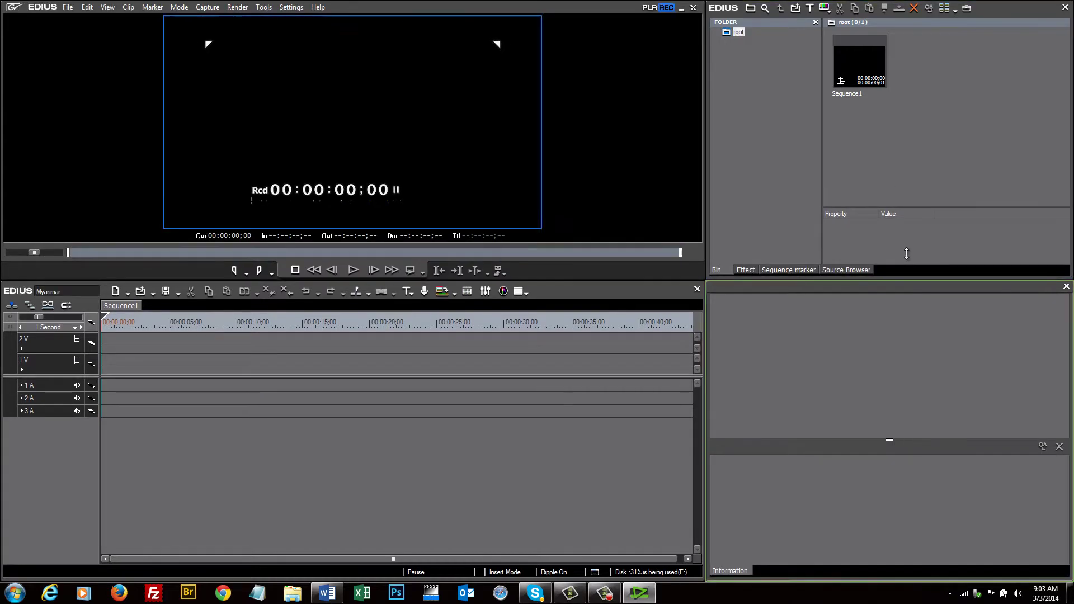
mouse_move(908, 282)
mouse_down()
mouse_move(907, 118)
mouse_move(923, 314)
mouse_move(922, 290)
mouse_up()
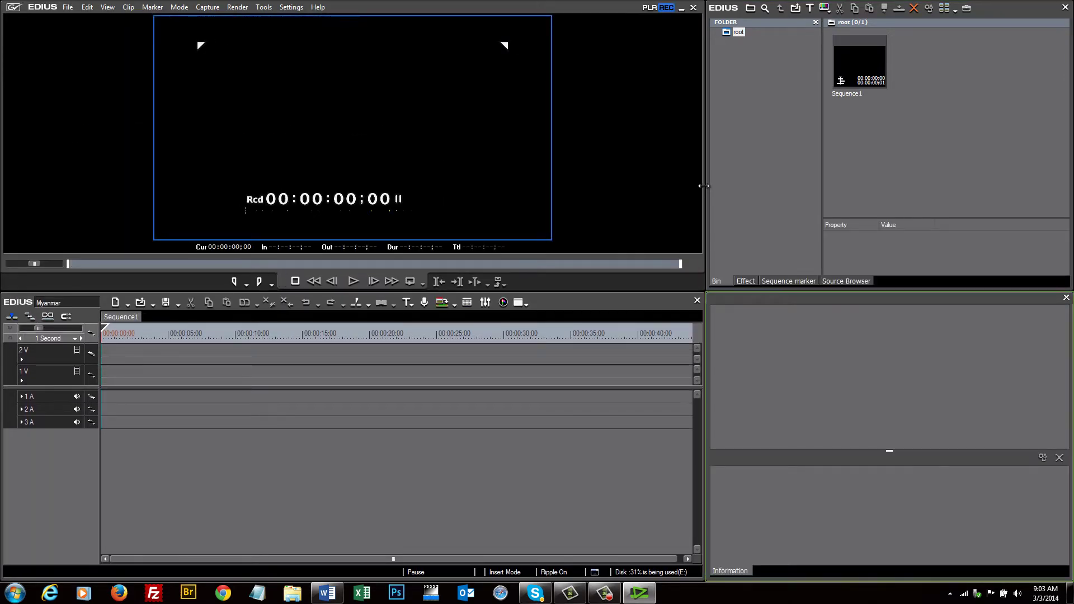
drag(668, 187, 398, 198)
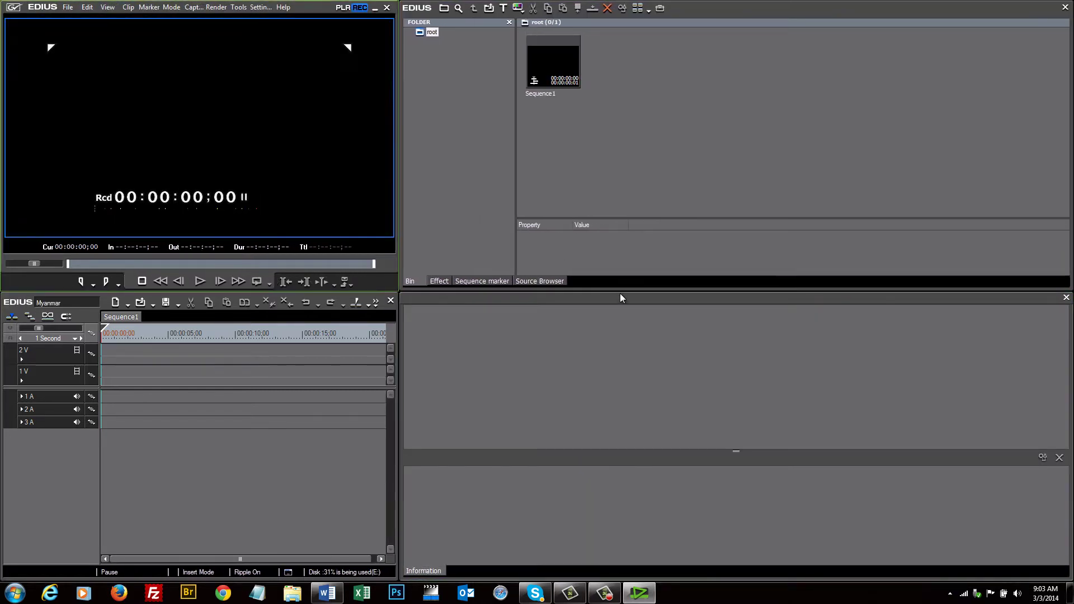
drag(625, 292, 622, 375)
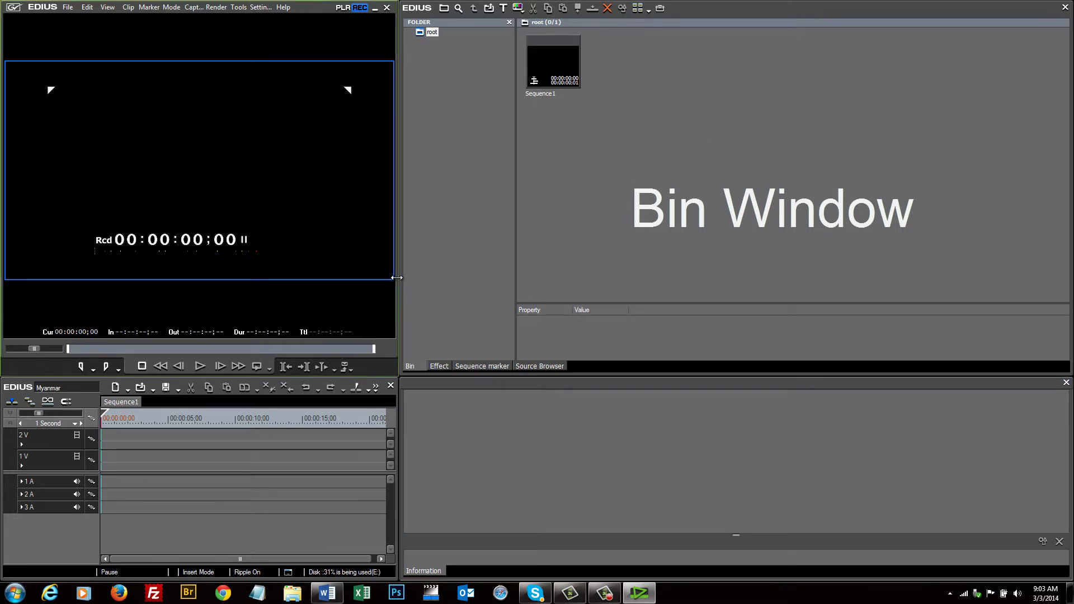
drag(396, 276, 331, 277)
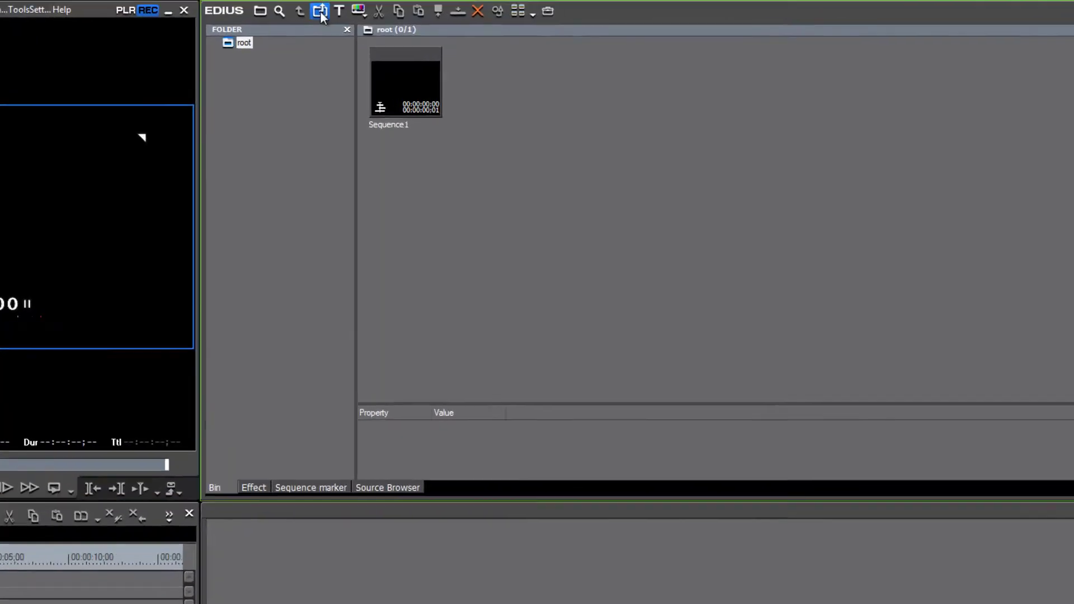
Import the range of MOV clips starting with MVI_2432.MOV from the Canon6D Video folder on the Seagate Backup Plus Drive (E:) into the root bin
click(424, 9)
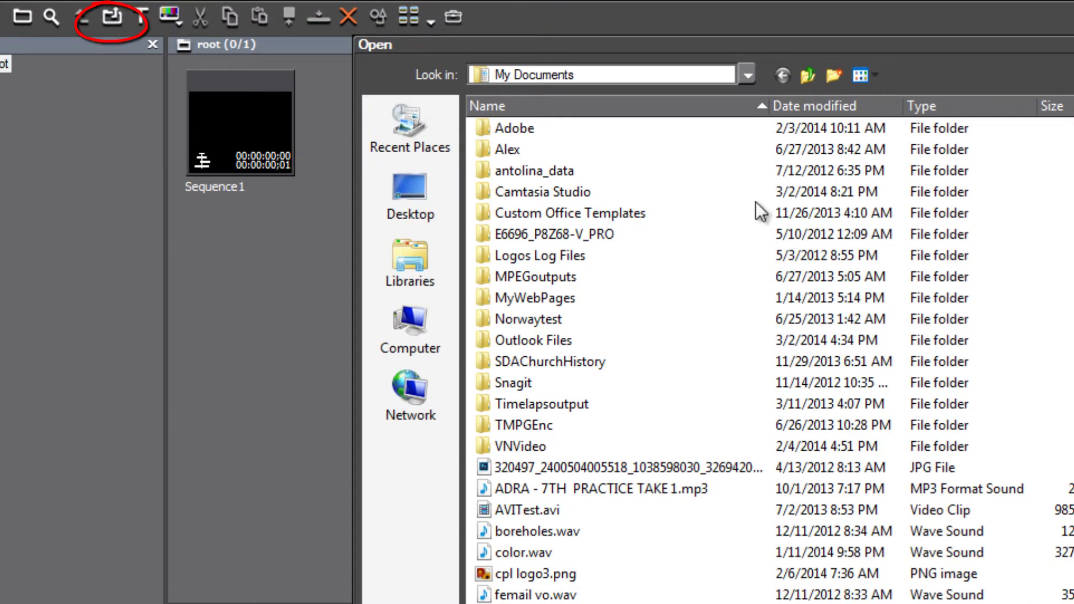
click(747, 73)
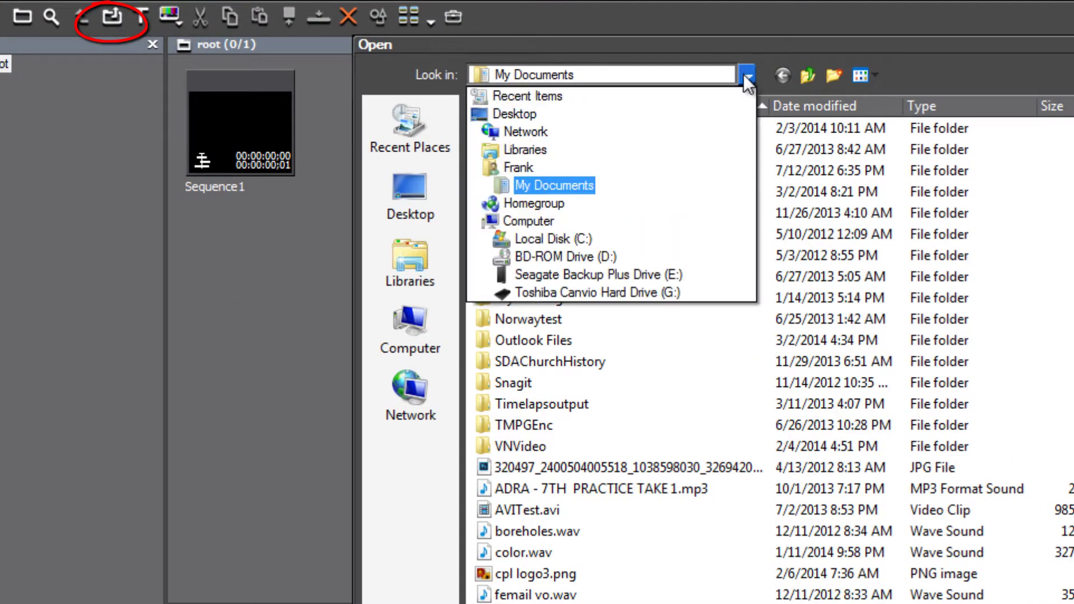
click(643, 274)
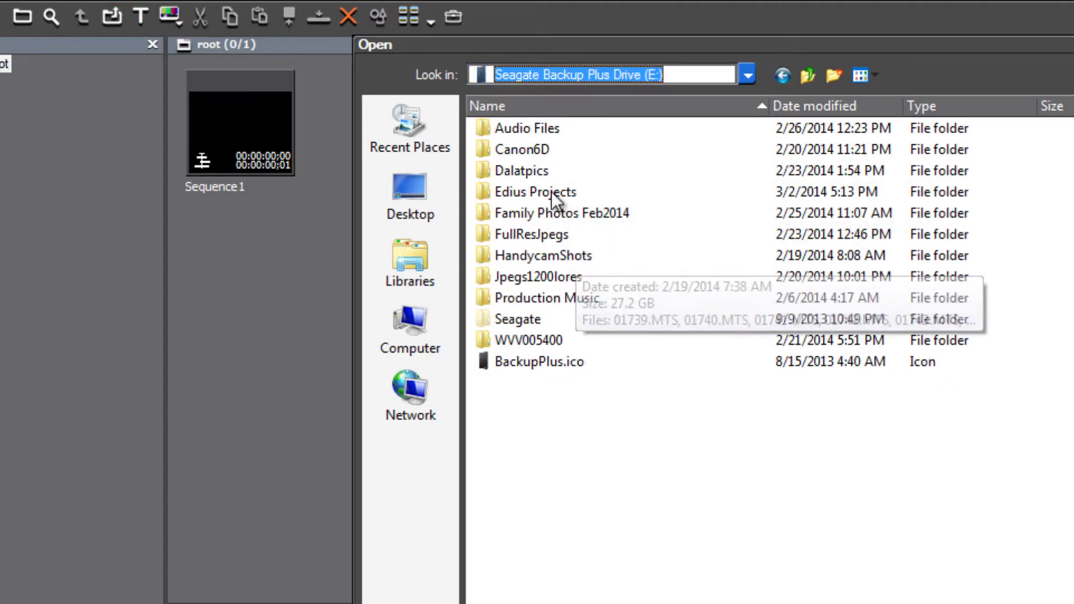
double_click(493, 148)
scroll(772, 347, down, 20)
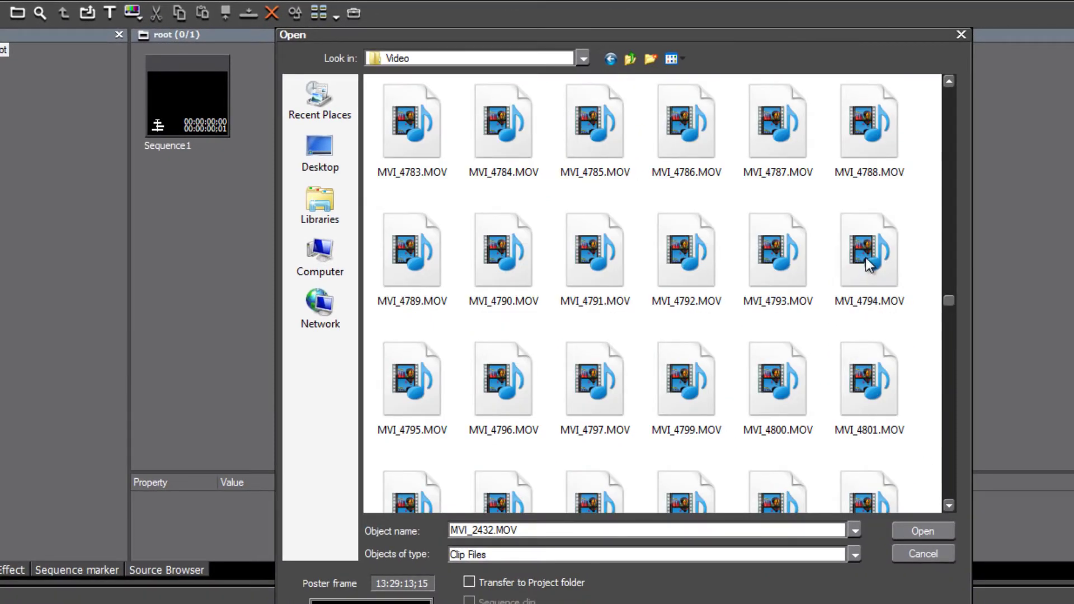
shift+click(866, 257)
click(930, 535)
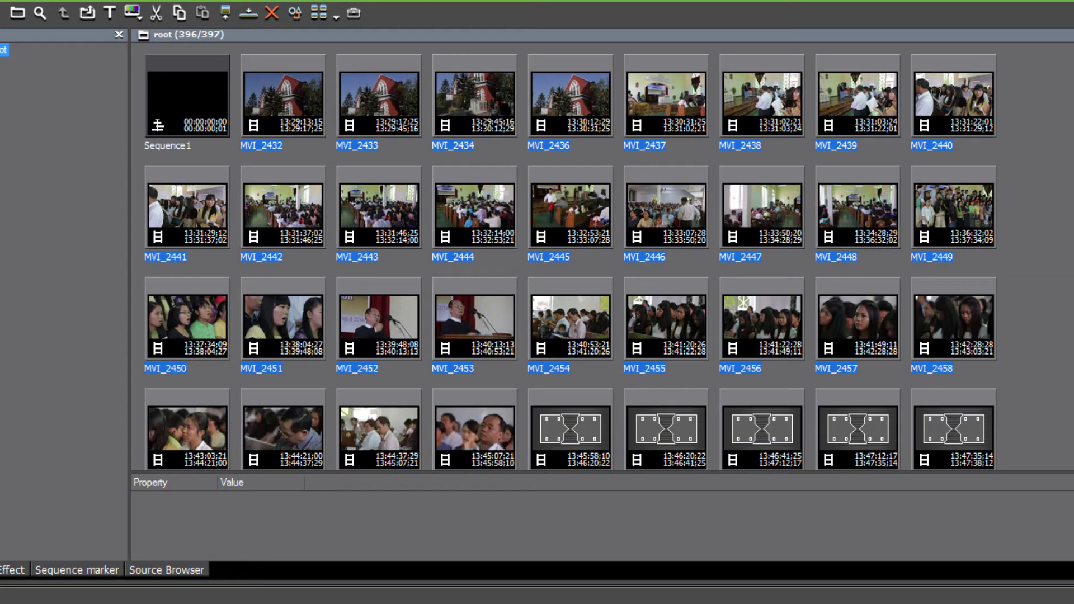
Widen the preview and timeline windows at the expense of the bin, and adjust the height of the upper windows
drag(1, 263, 286, 272)
drag(367, 284, 383, 293)
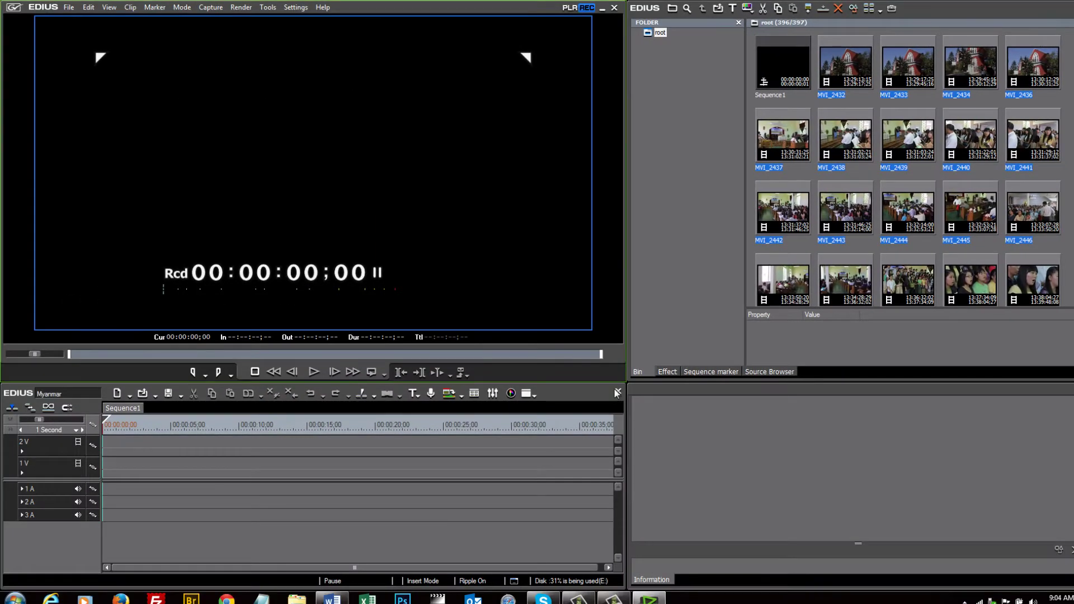
mouse_move(618, 385)
mouse_down()
mouse_move(608, 230)
mouse_move(608, 366)
mouse_up()
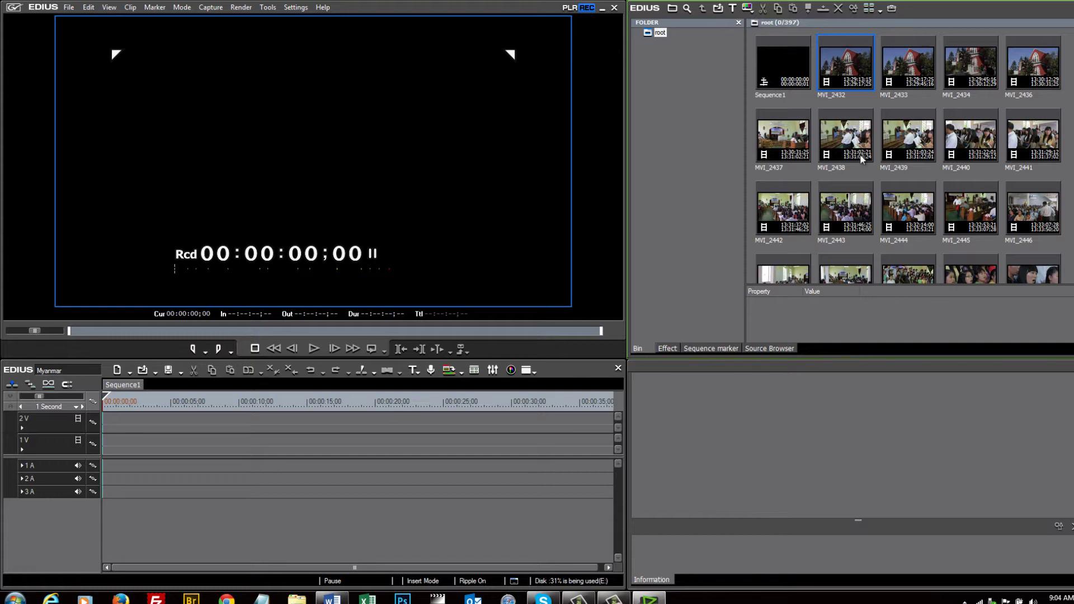
Enlarge the bin window in width and height so that ten columns of clip thumbnails fit
scroll(968, 218, down, 10)
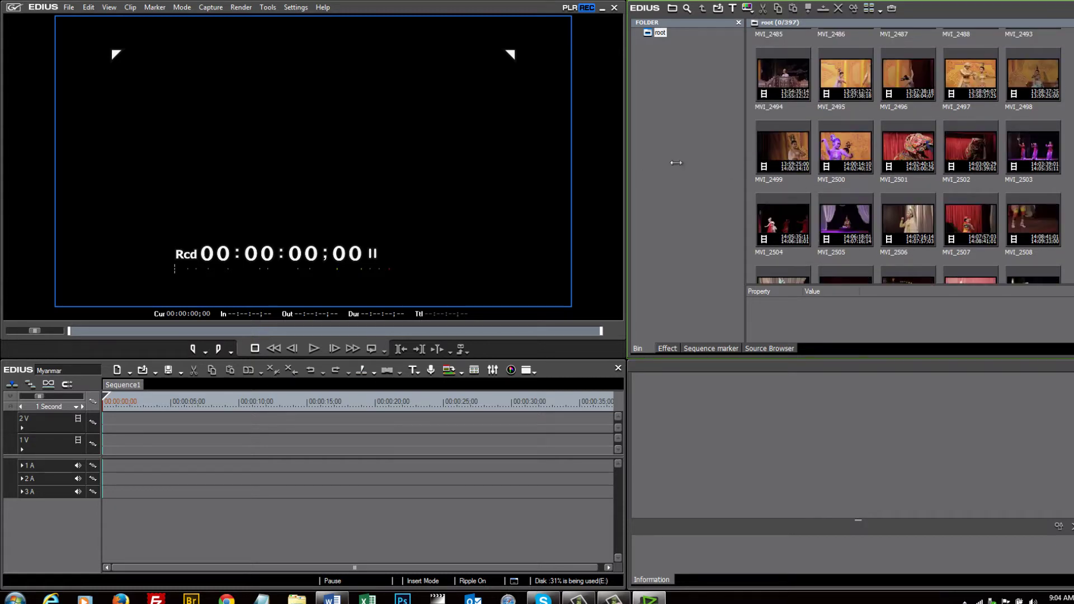
drag(628, 139, 286, 142)
drag(666, 447, 666, 470)
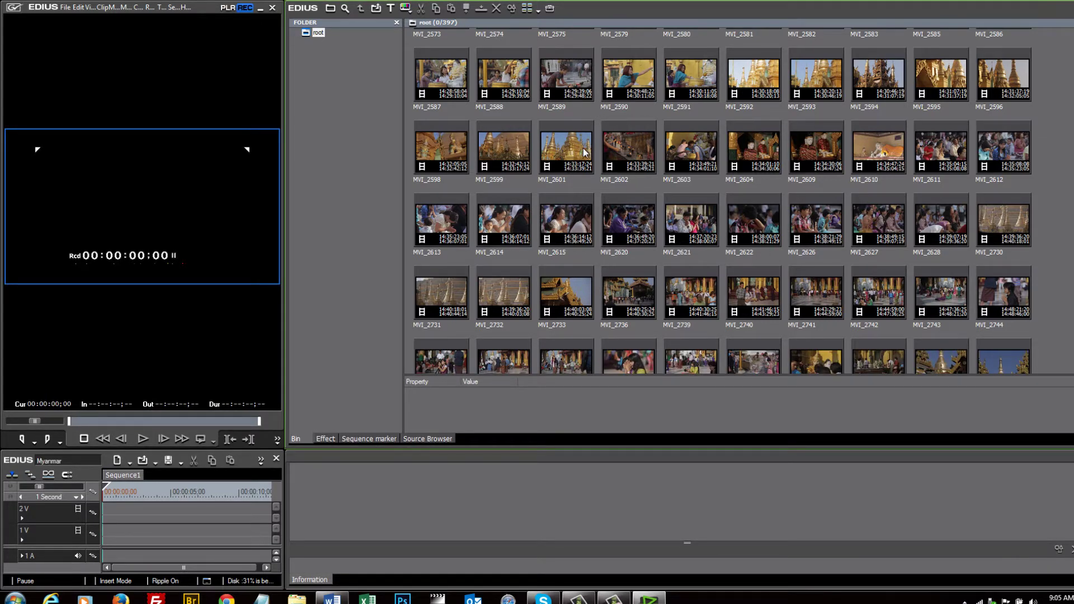
Load clips MVI_2620, MVI_2739, MVI_2741 and the stupa clip below MVI_2743 into the preview window one after another
double_click(621, 245)
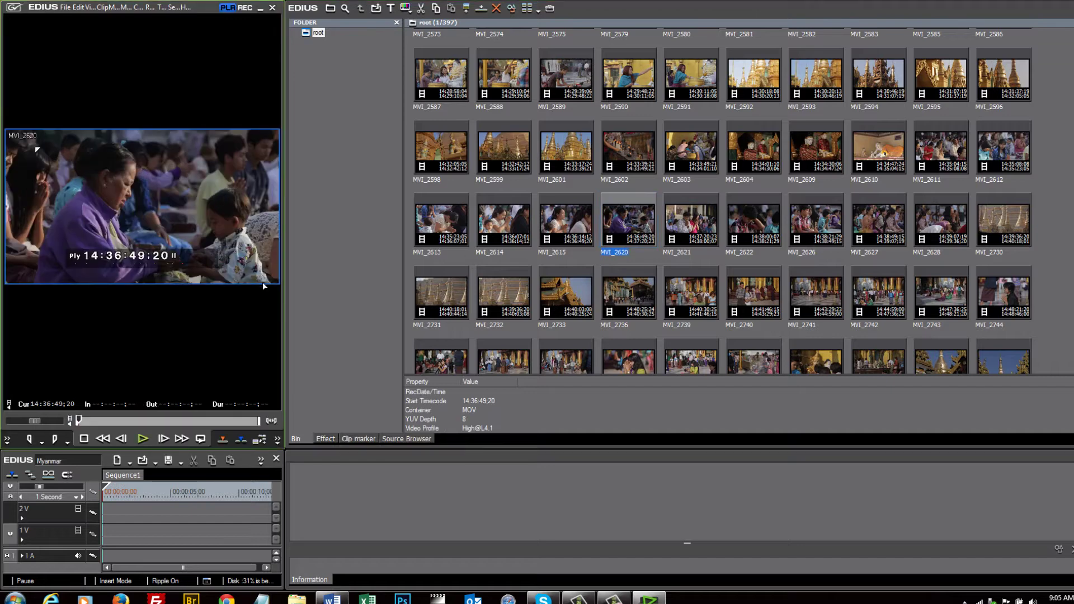
double_click(700, 293)
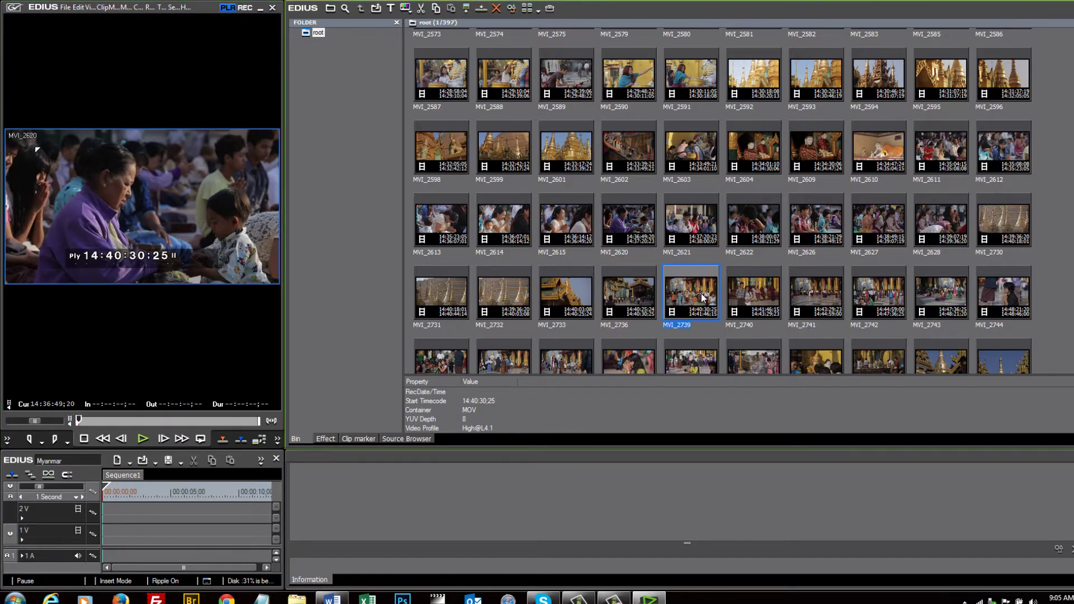
double_click(817, 291)
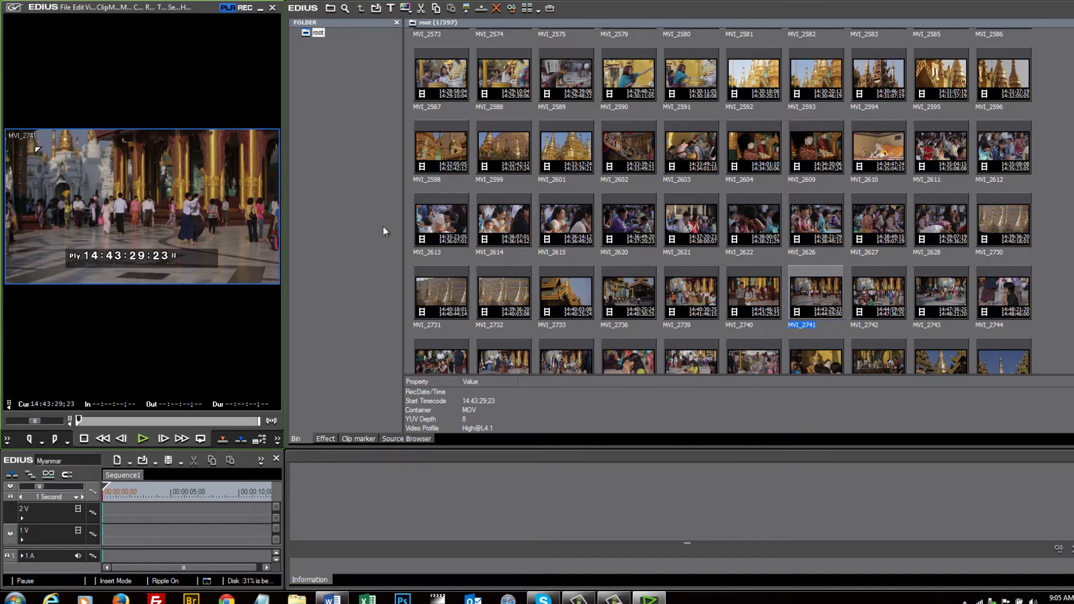
click(943, 366)
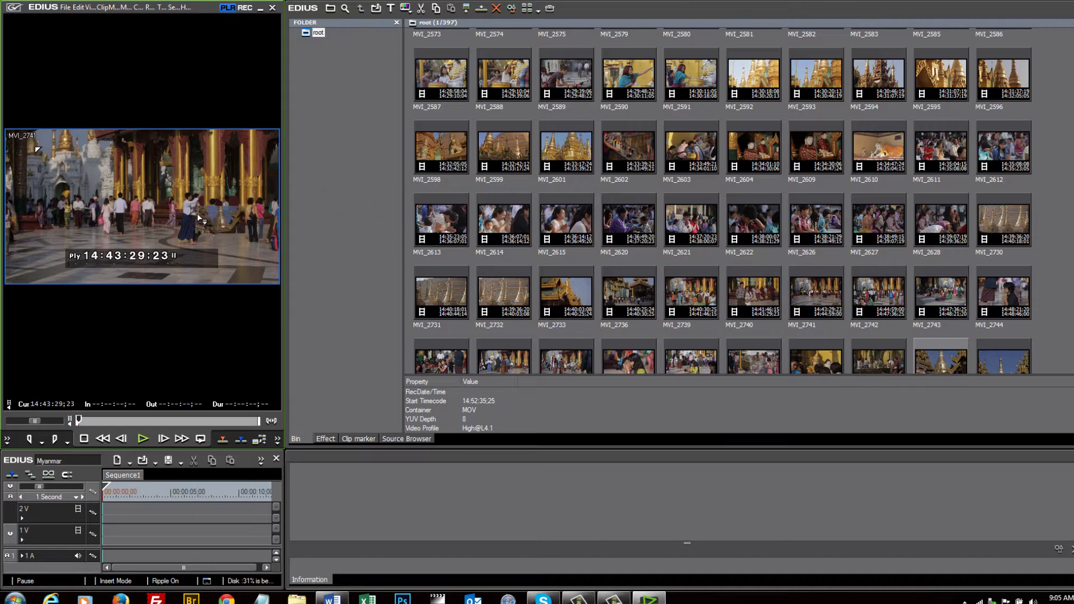
drag(197, 213, 202, 212)
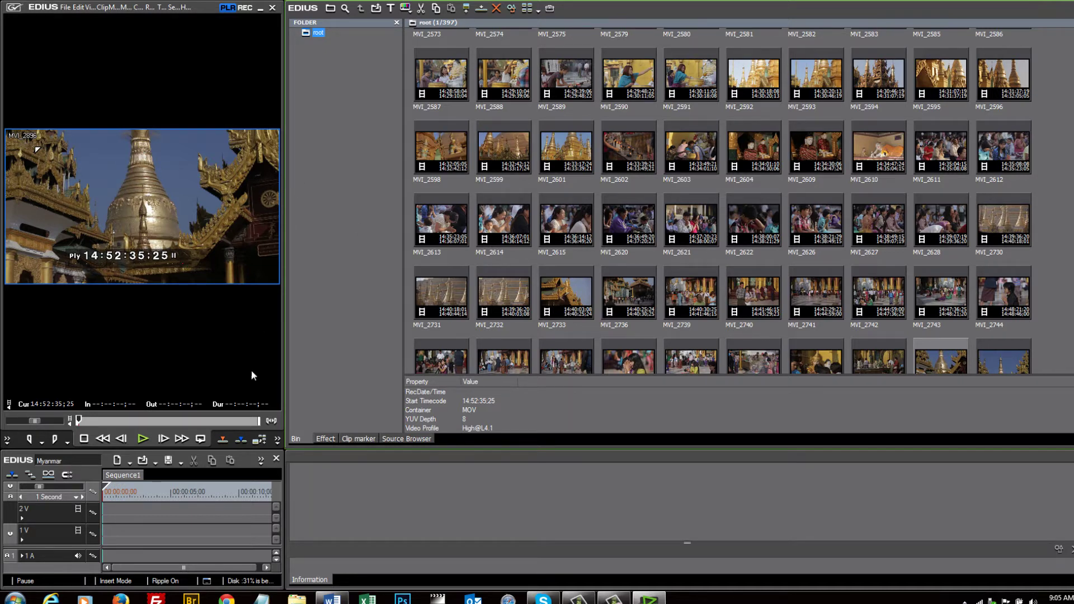
Reduce the height of the preview and bin windows to give the timeline and information palette more room
drag(244, 450, 234, 407)
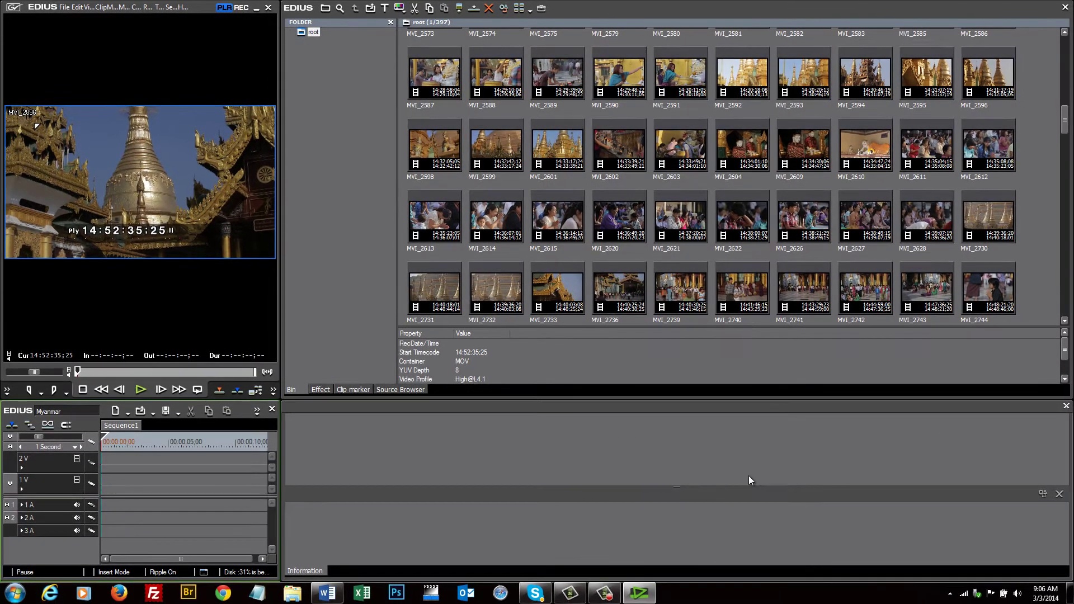
Close the information palette, extend the bin window down to the taskbar and widen the preview and timeline windows to meet it
click(1066, 408)
drag(912, 398, 912, 473)
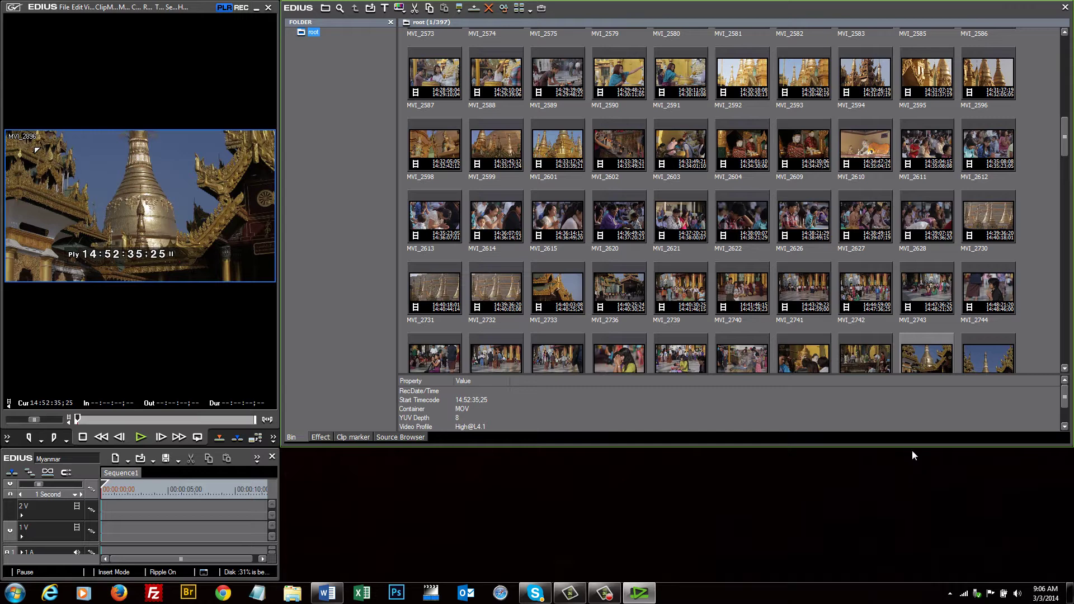
drag(916, 479, 927, 542)
drag(921, 448, 921, 497)
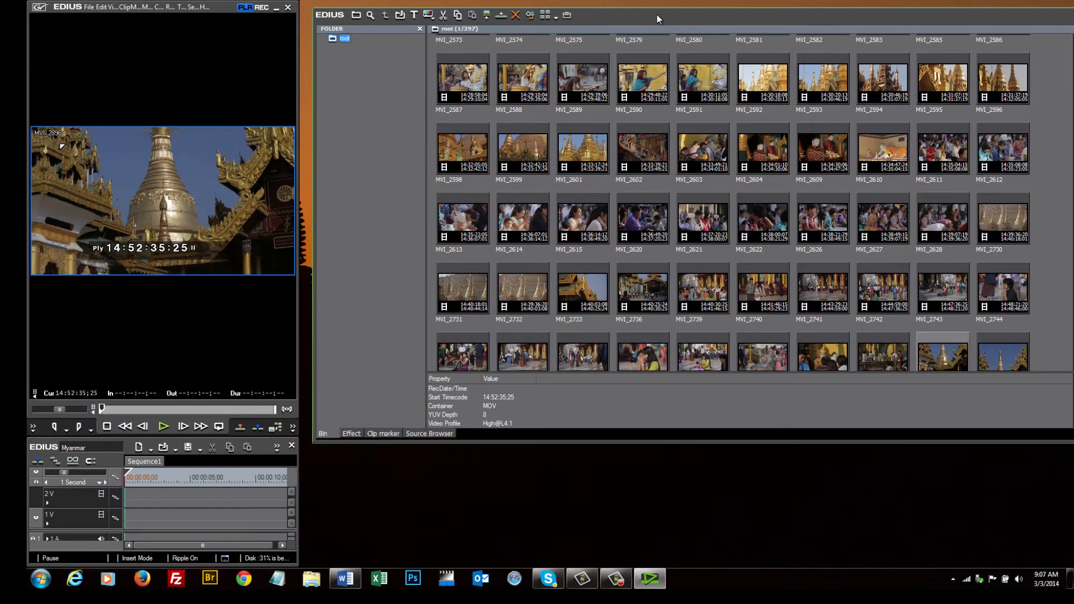
mouse_move(657, 14)
mouse_down()
mouse_move(709, 31)
mouse_move(652, 2)
mouse_move(700, 45)
mouse_move(647, 11)
mouse_up()
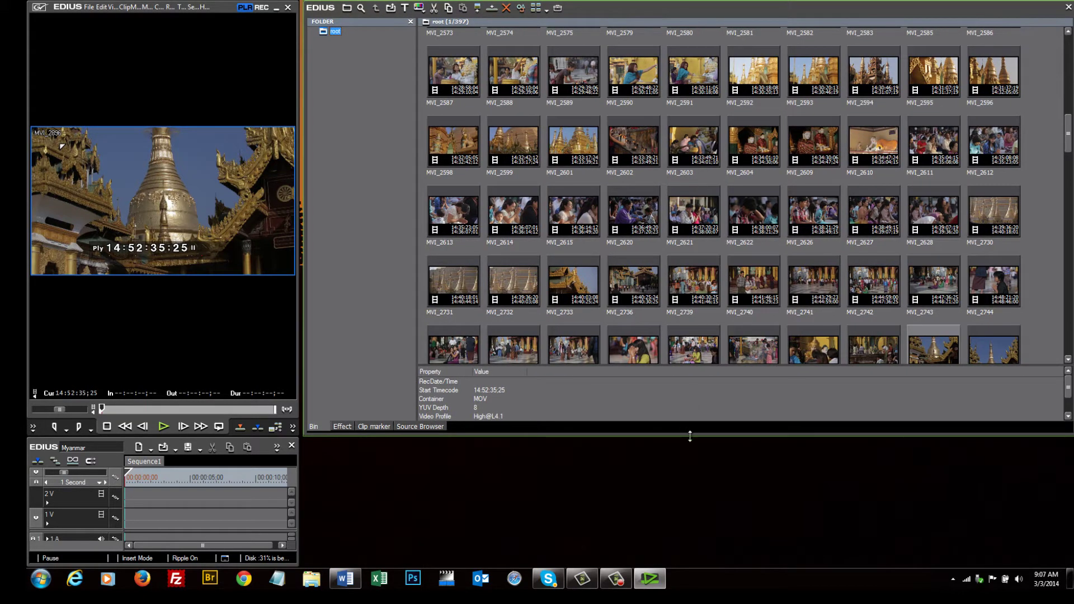
drag(691, 435, 696, 569)
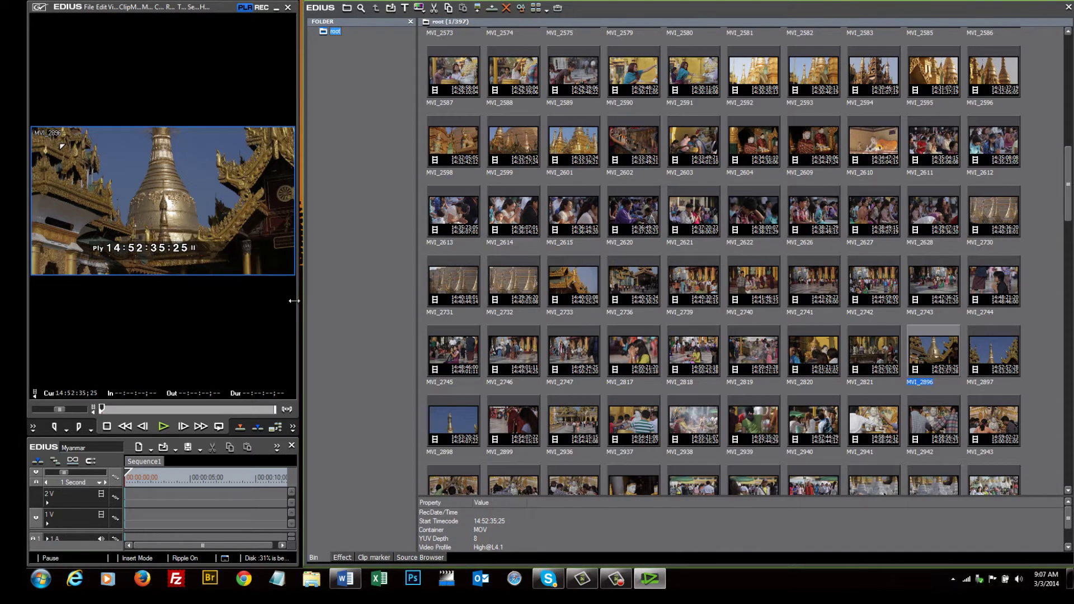
mouse_move(293, 301)
mouse_down()
mouse_move(493, 323)
mouse_move(306, 311)
mouse_up()
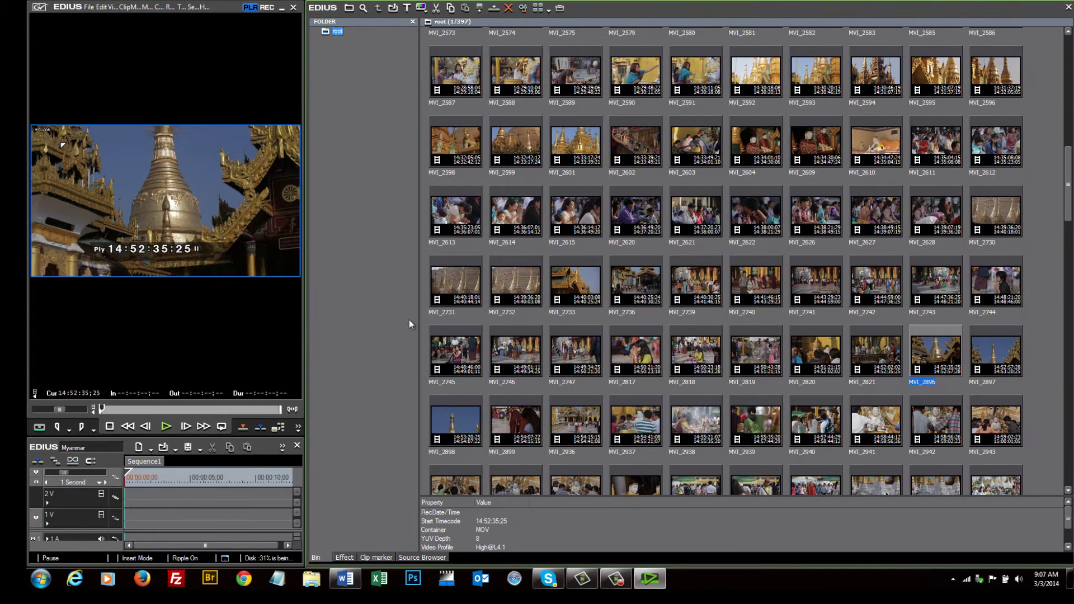
Create a new folder named Temple Shots inside the bin's root folder
scroll(1042, 177, down, 1)
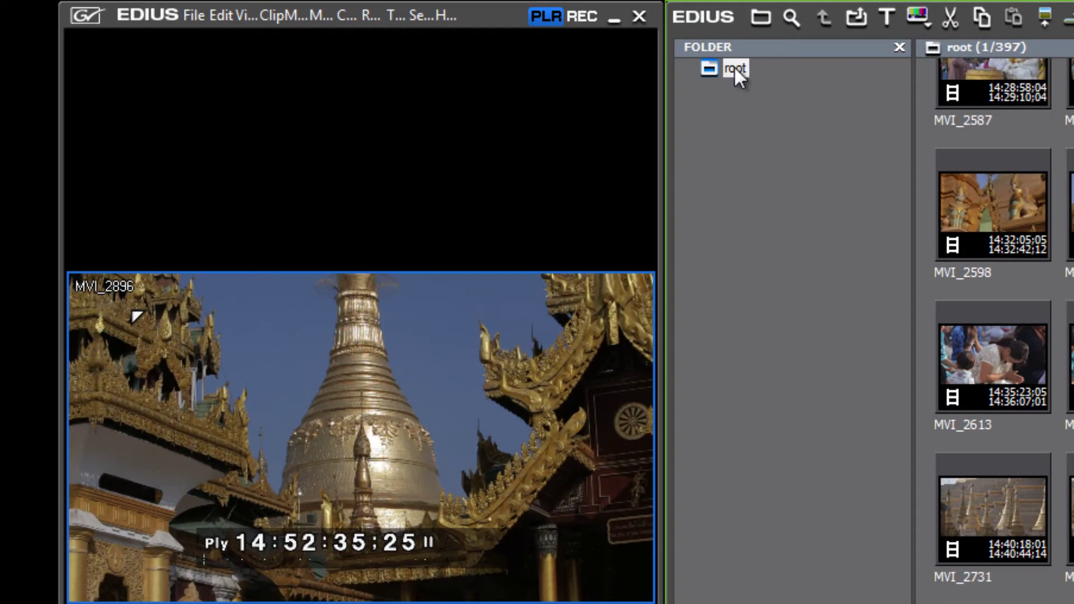
right_click(734, 68)
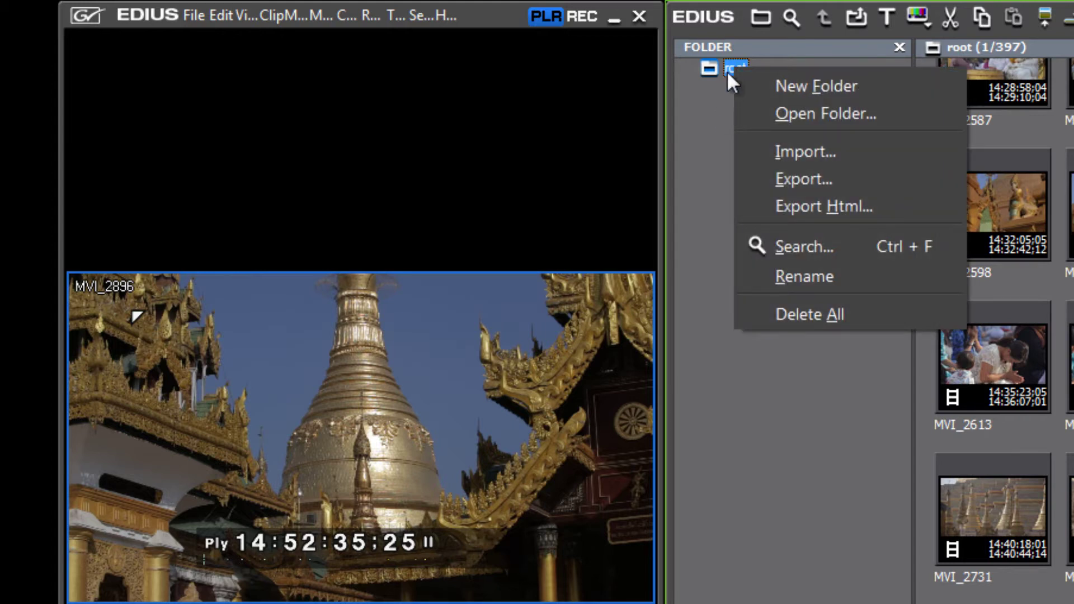
click(821, 89)
text(T)
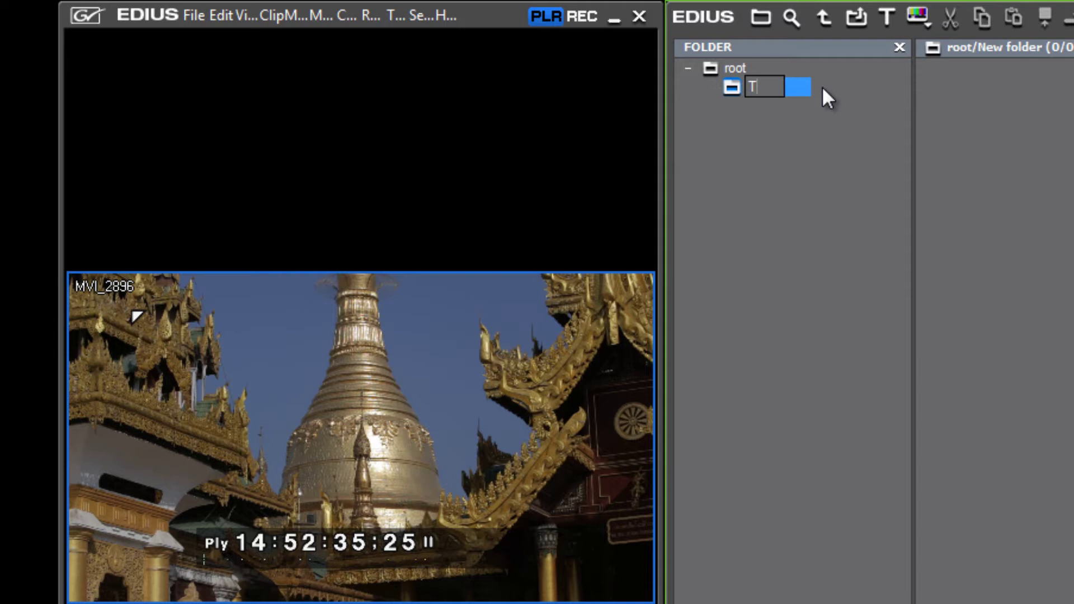
text(emple Shots)
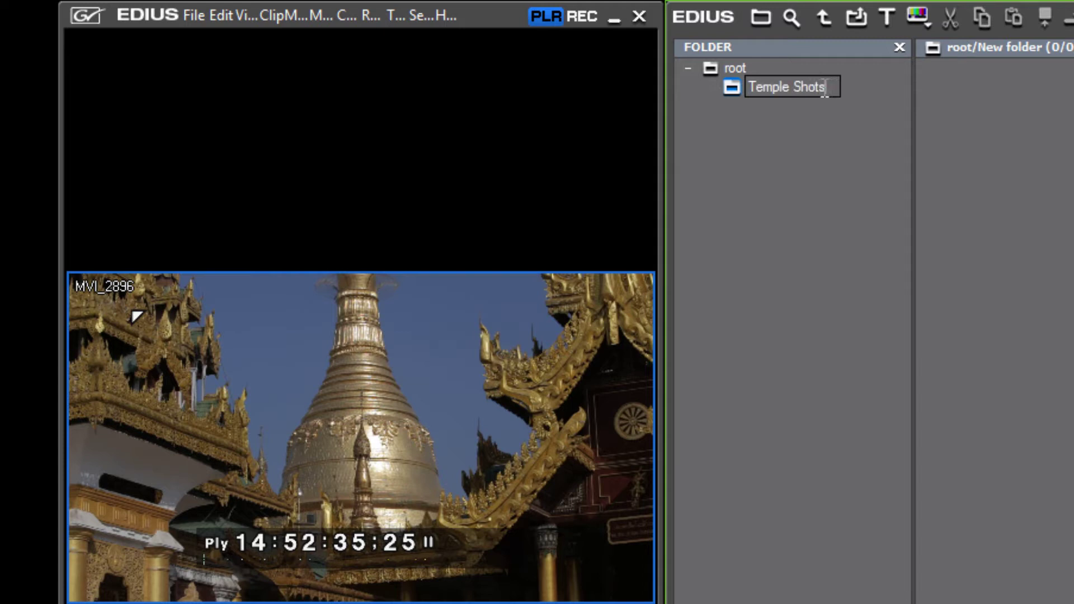
key(Return)
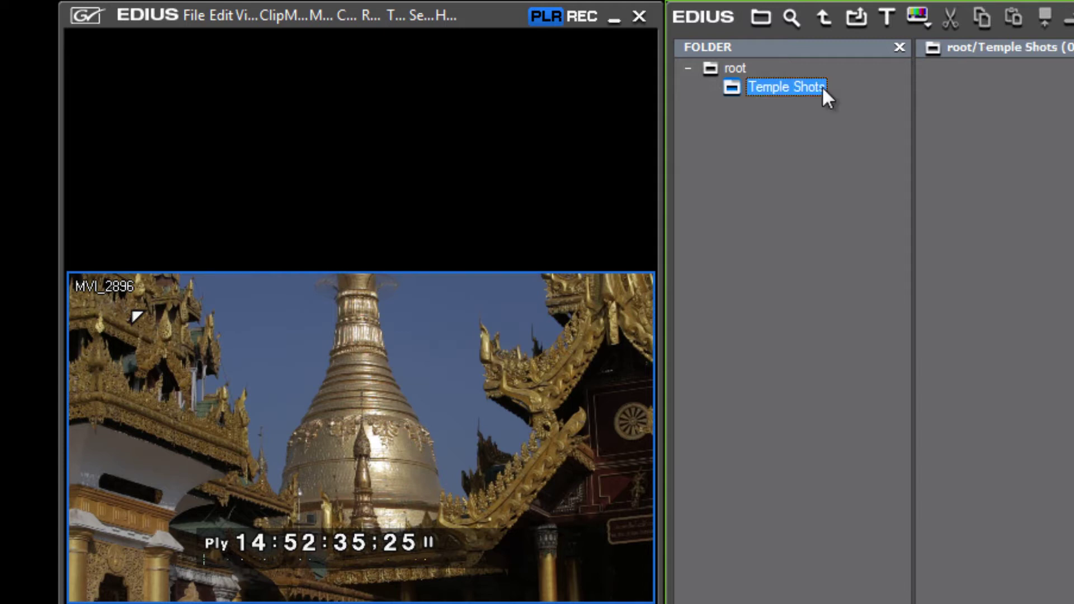
Move the clips from MVI_2522 through MVI_3111 out of the root folder into the Temple Shots folder
click(728, 65)
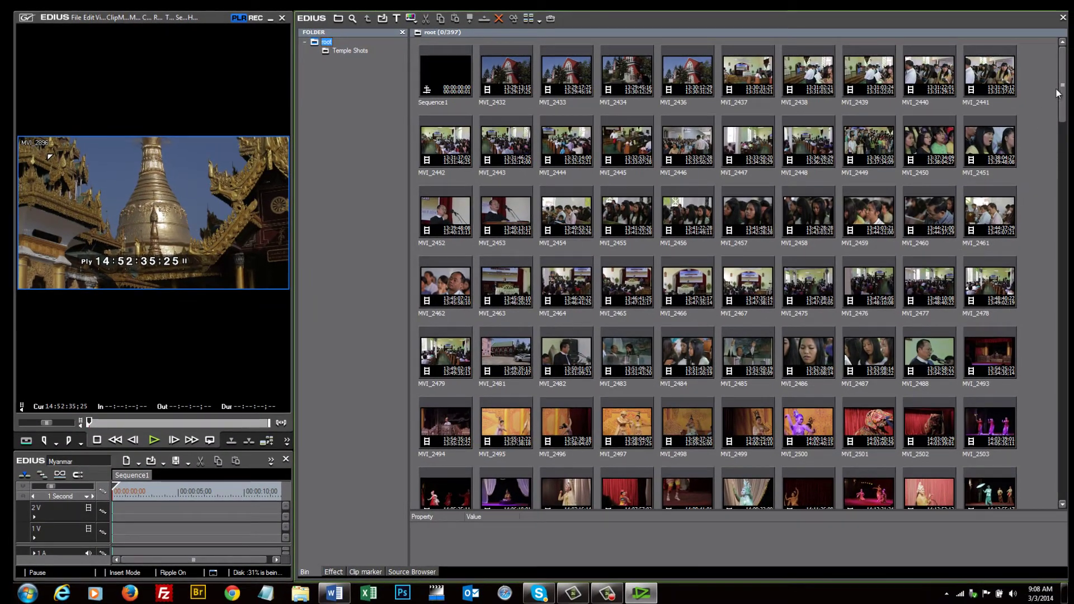
drag(1063, 91, 1067, 157)
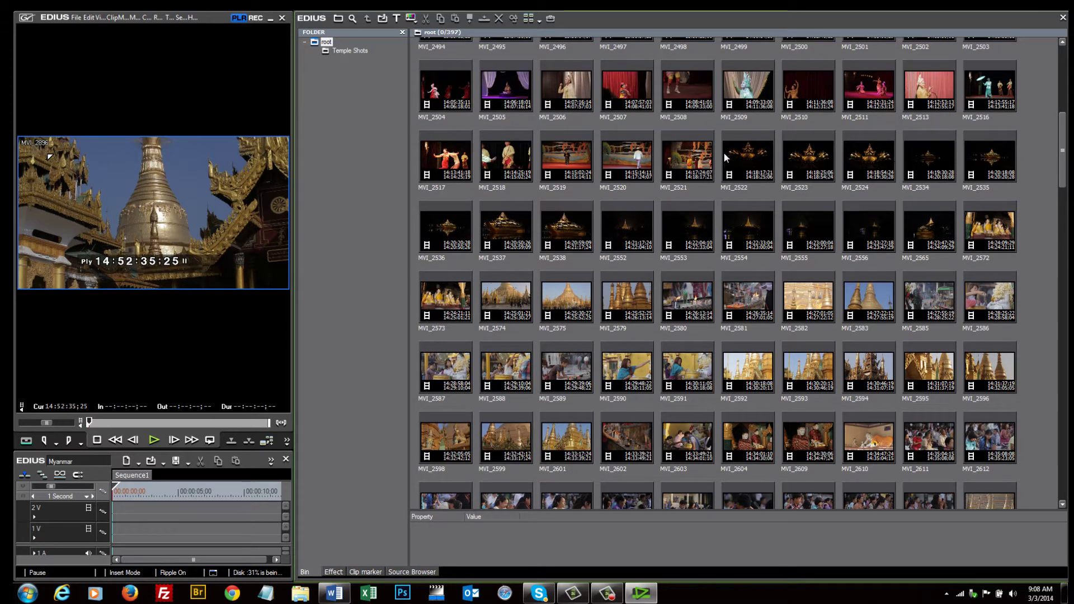
click(744, 158)
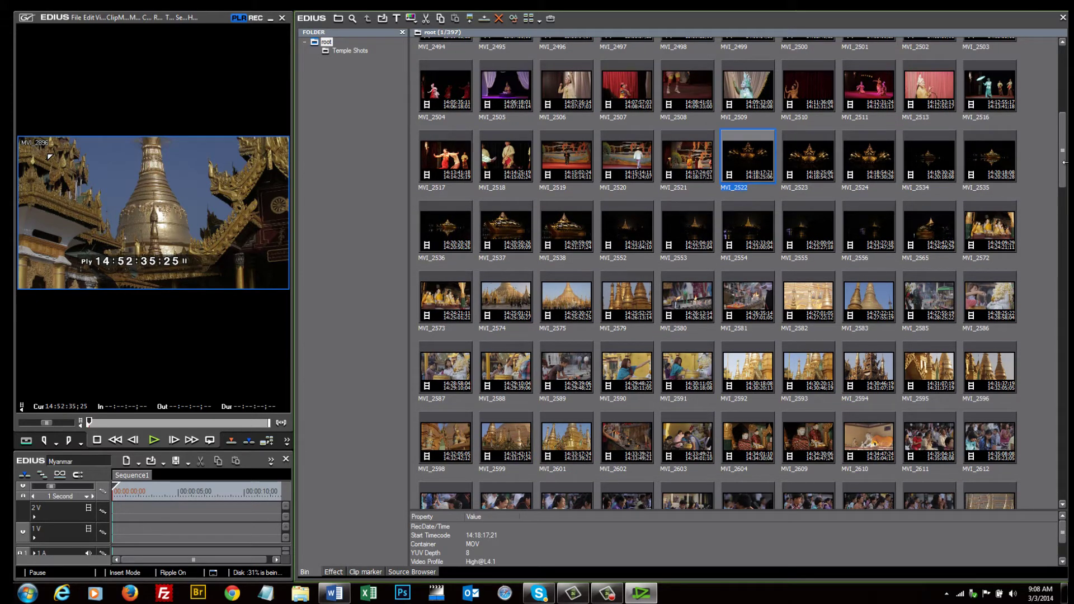
drag(1064, 162, 1066, 167)
drag(1063, 179, 1055, 245)
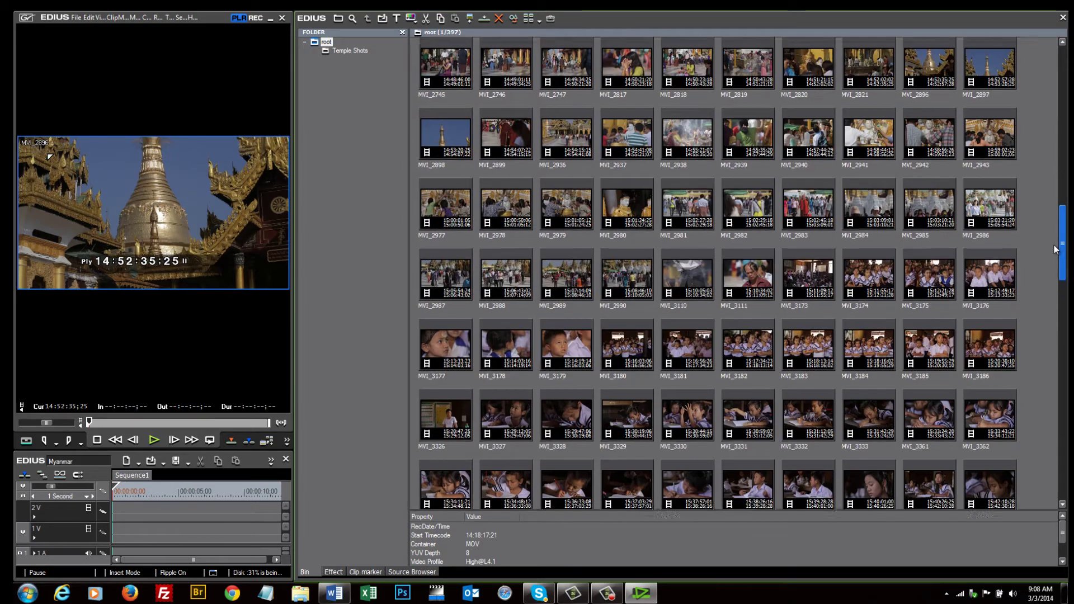
shift+click(751, 284)
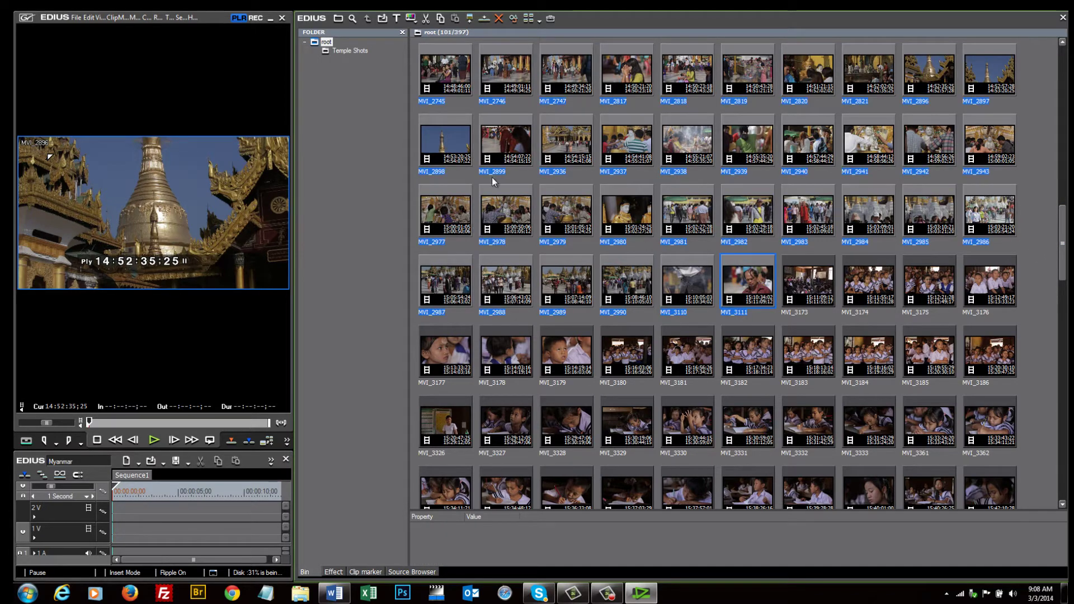
drag(449, 133, 367, 63)
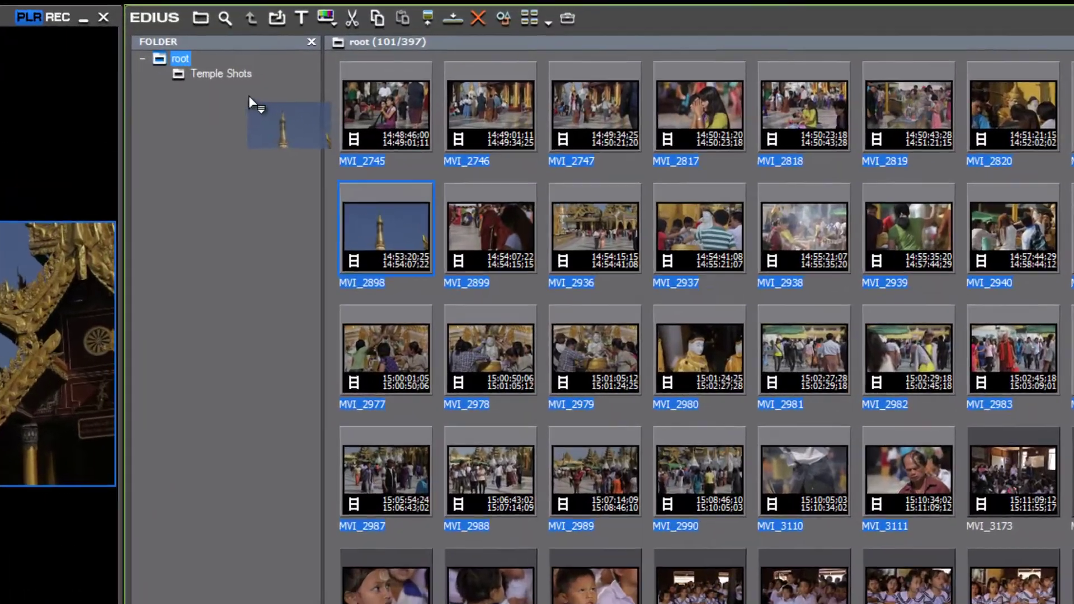
drag(249, 95, 241, 72)
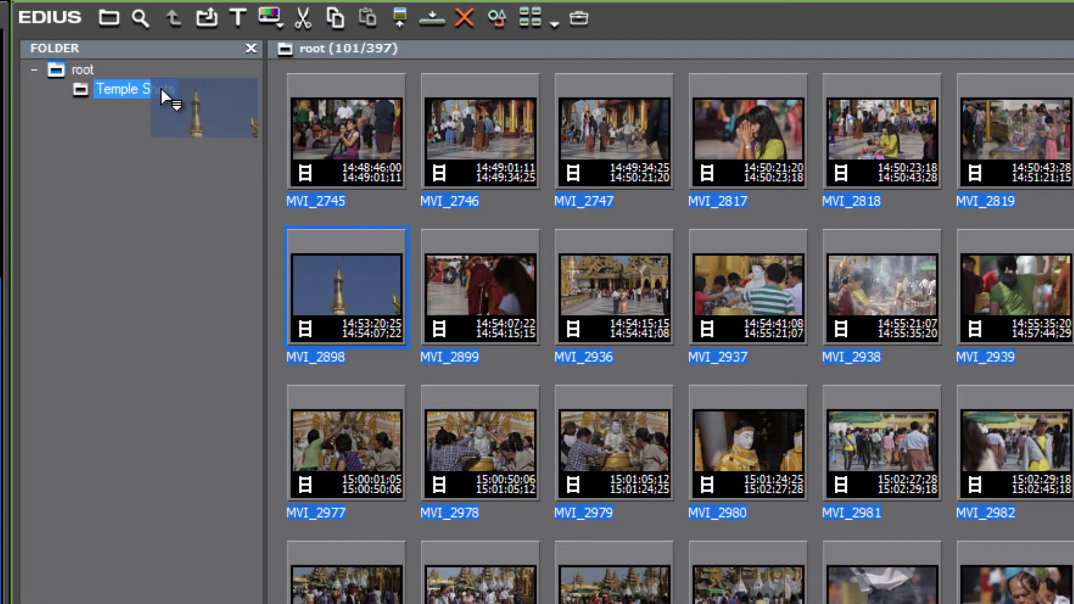
drag(160, 87, 160, 87)
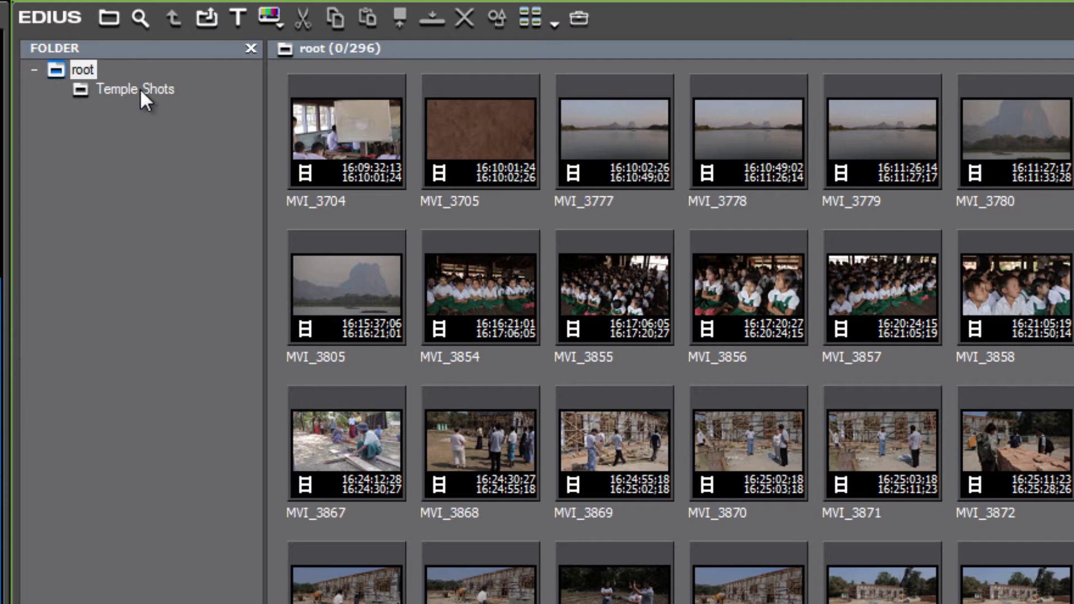
Review the clips in the Temple Shots folder and browse the clips remaining in the root folder
click(140, 88)
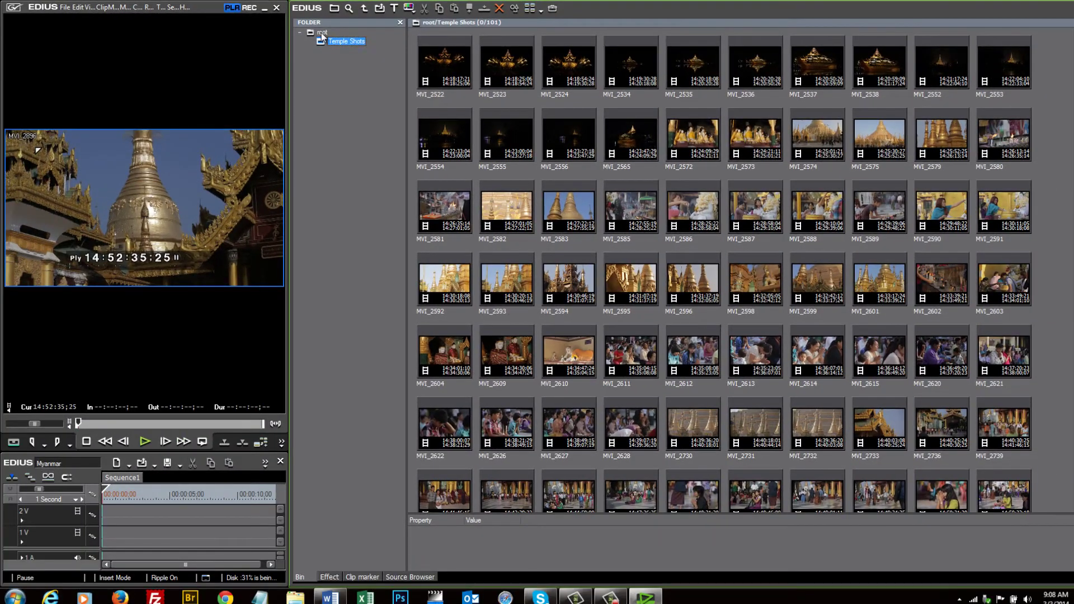
click(84, 71)
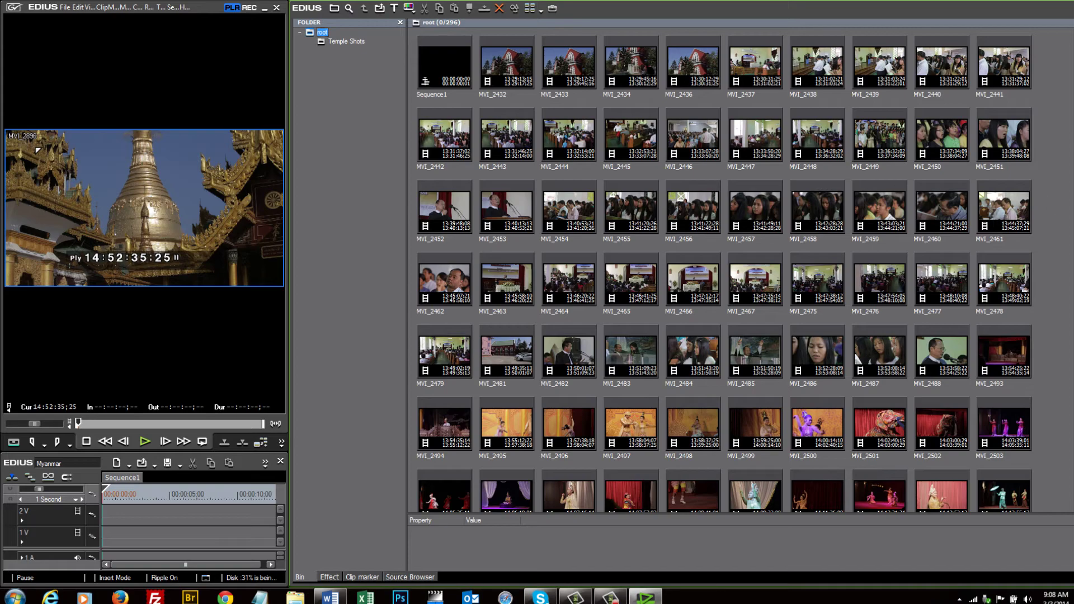
scroll(724, 270, down, 4)
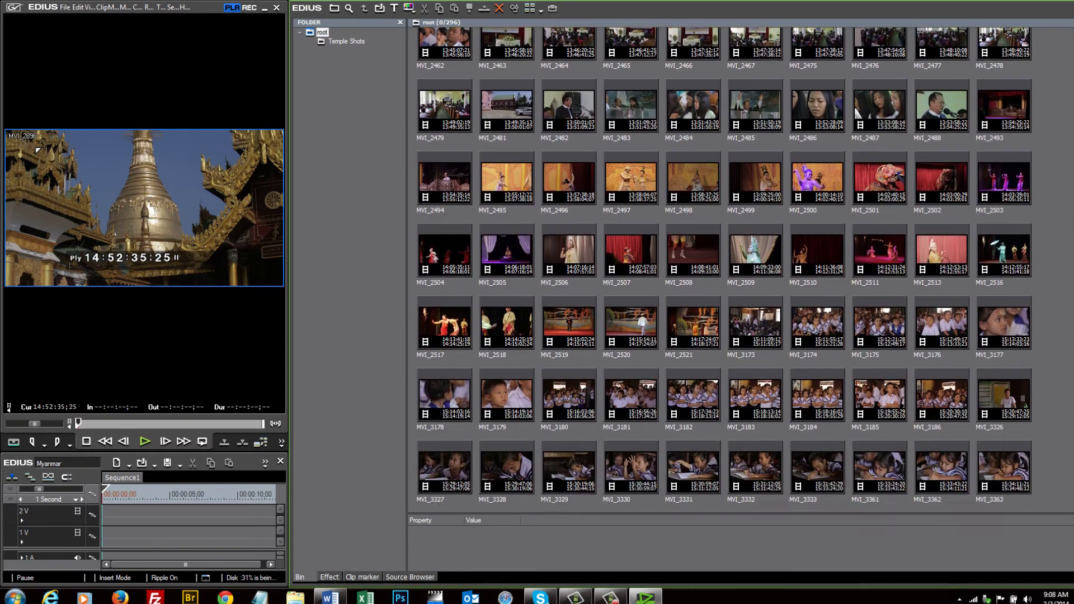
scroll(724, 270, down, 9)
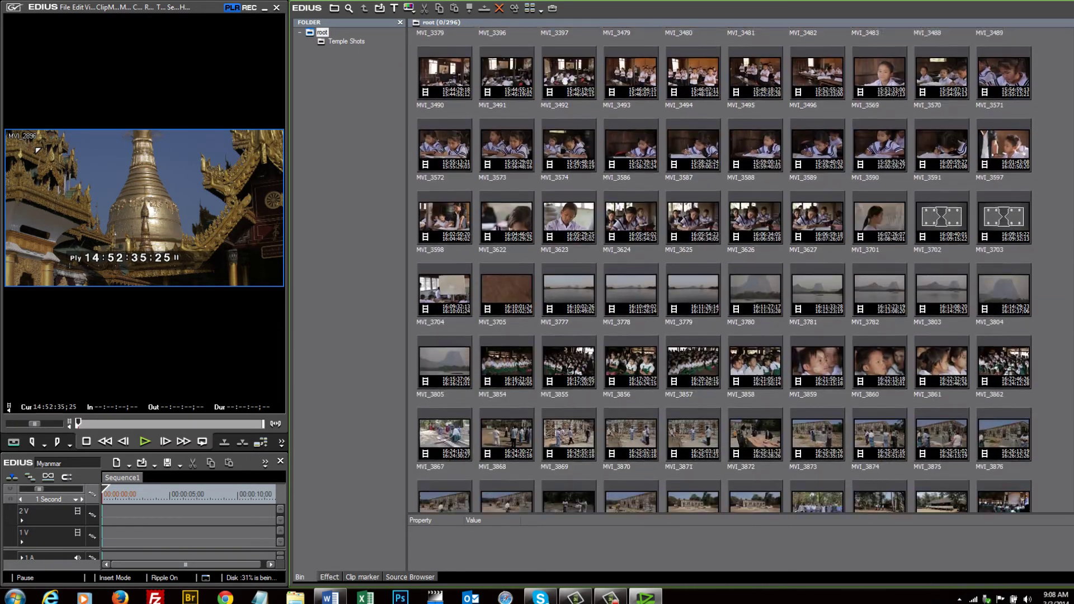
scroll(724, 270, up, 12)
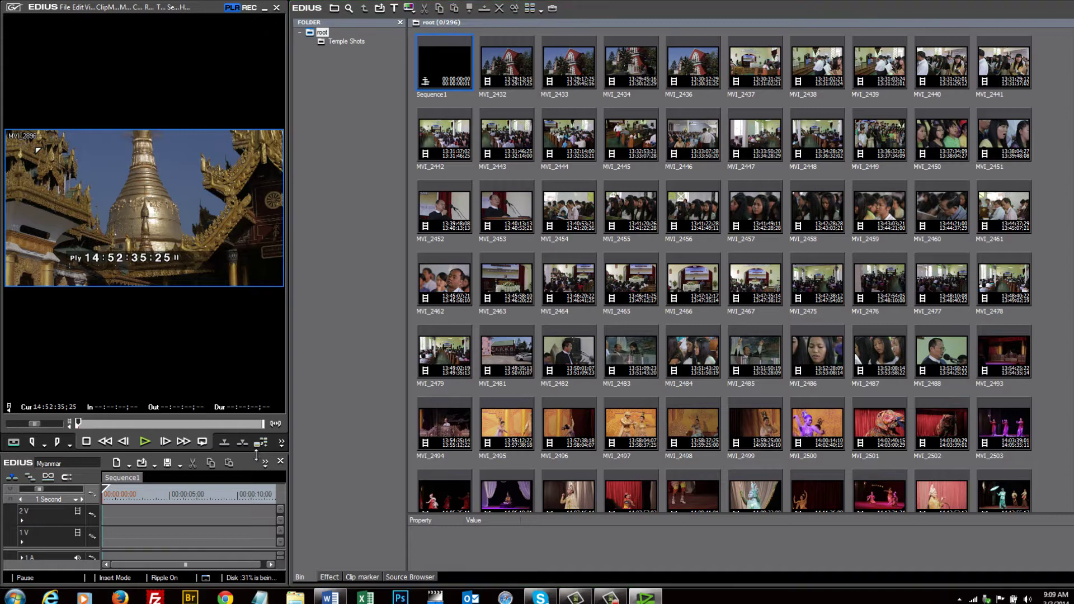
Give the timeline more height below the preview and widen both windows at the expense of the bin
drag(256, 456, 280, 323)
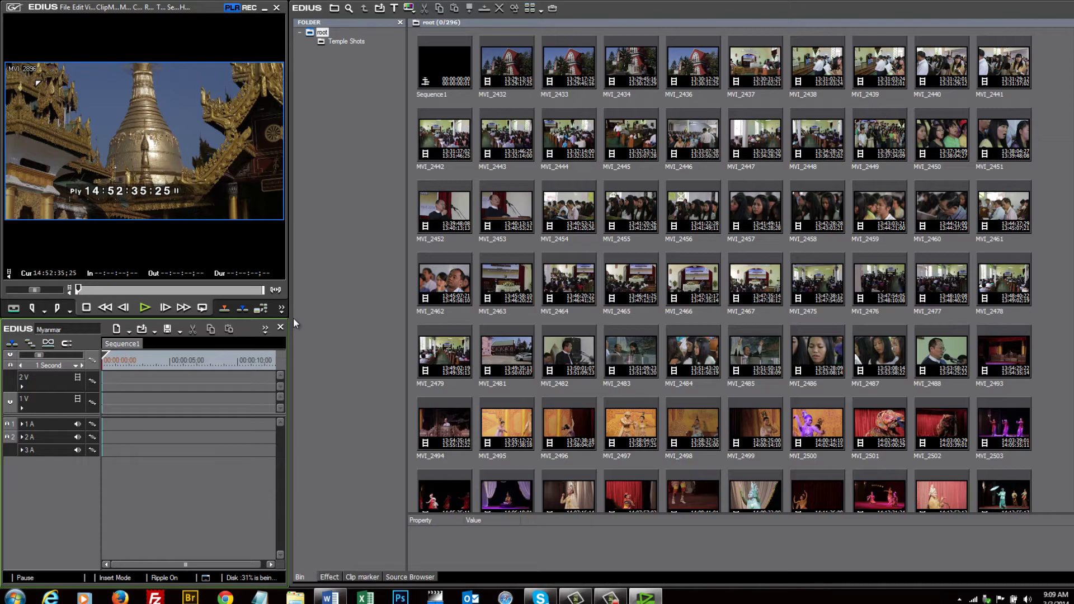
drag(293, 318, 330, 314)
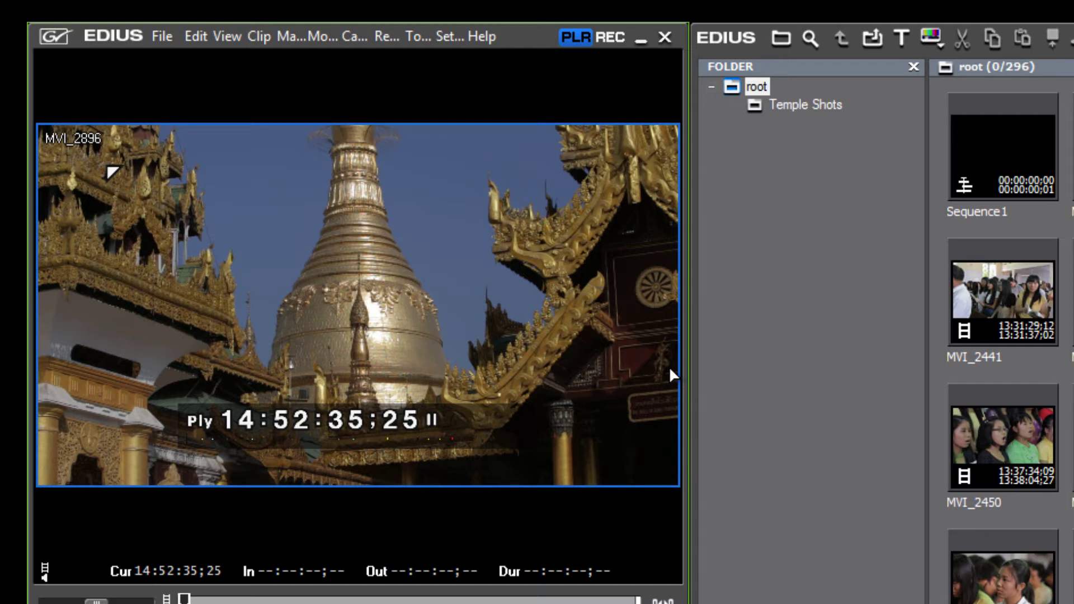
Save the current window arrangement as a new layout named Bin Window
click(232, 38)
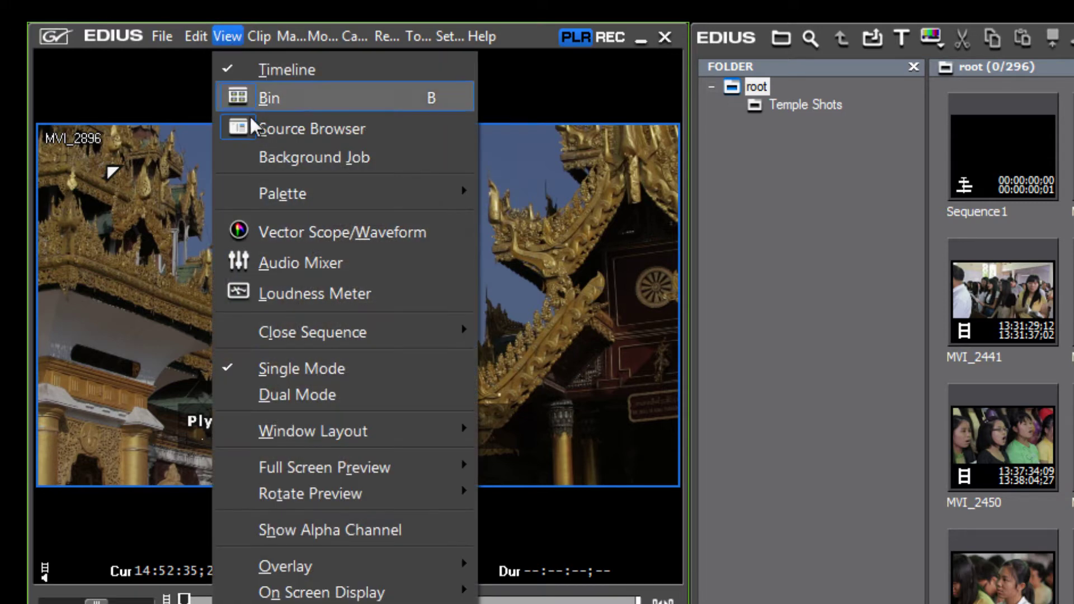
mouse_move(315, 432)
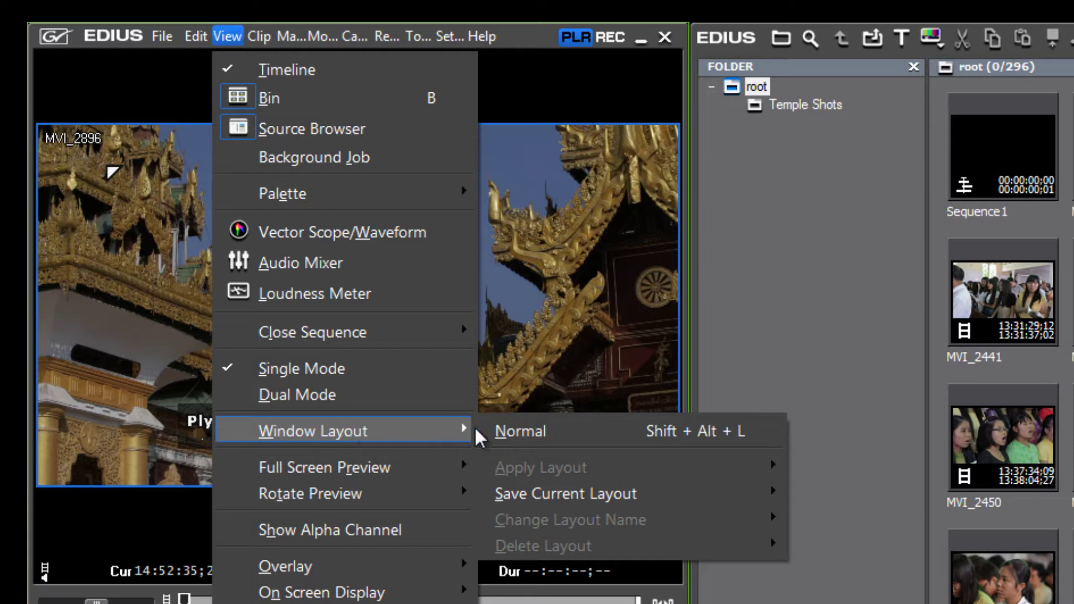
mouse_move(579, 496)
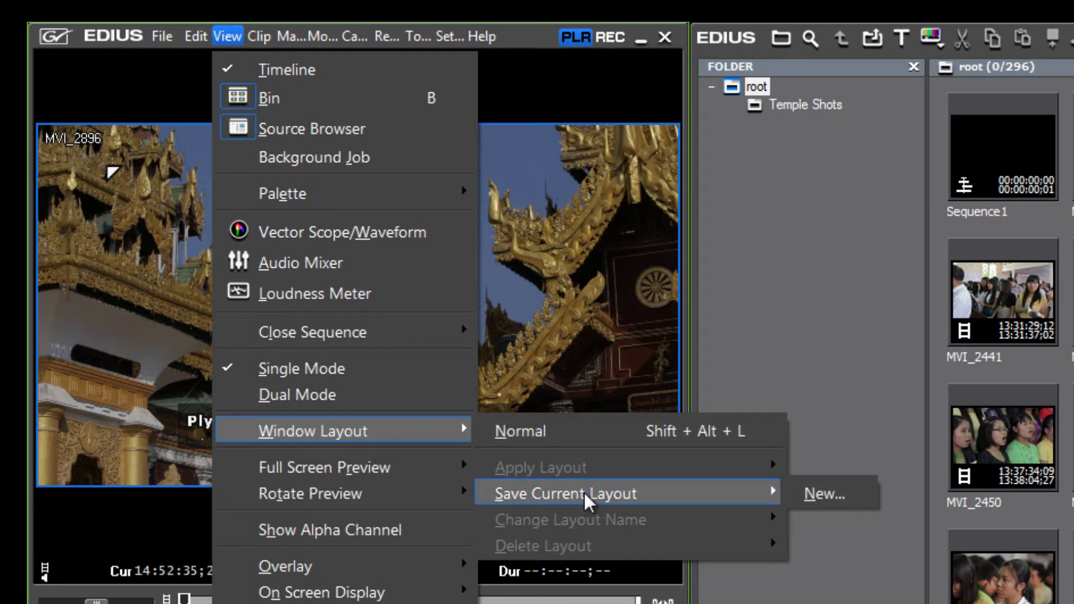
click(828, 494)
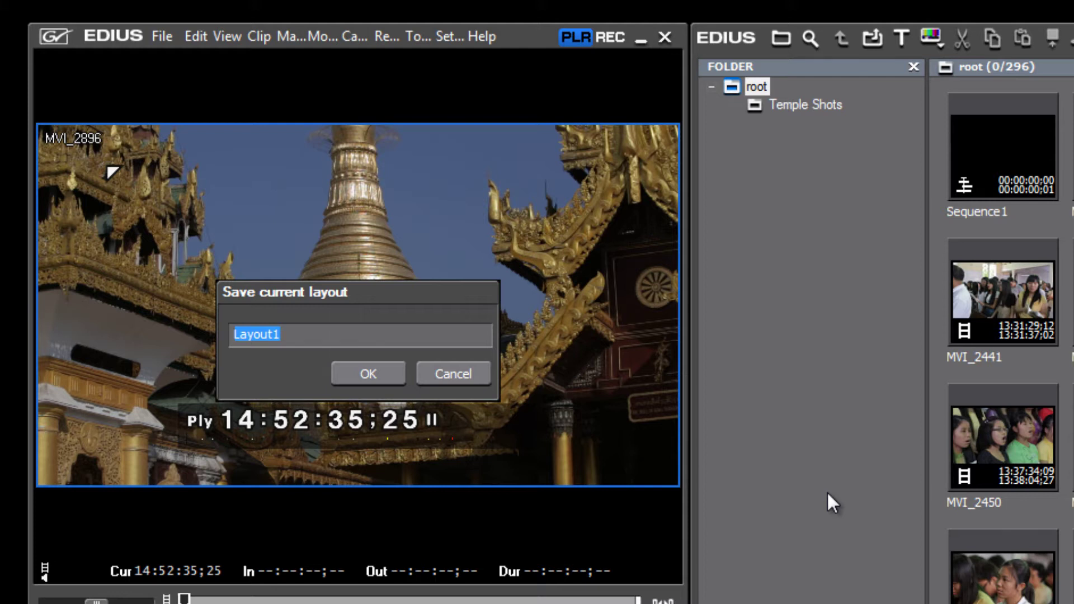
text(B)
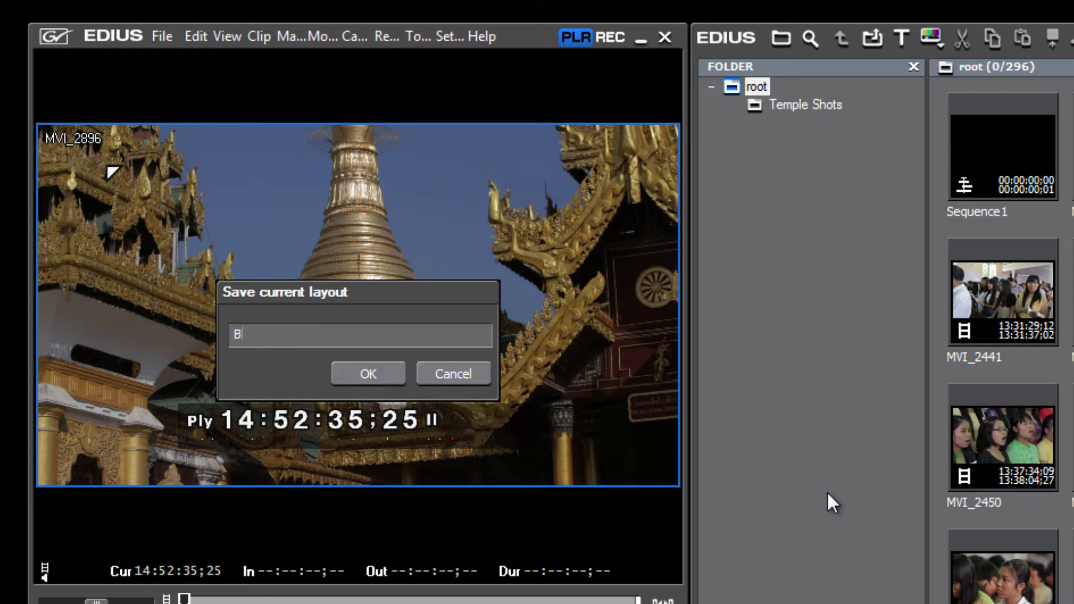
text(in View)
key(Return)
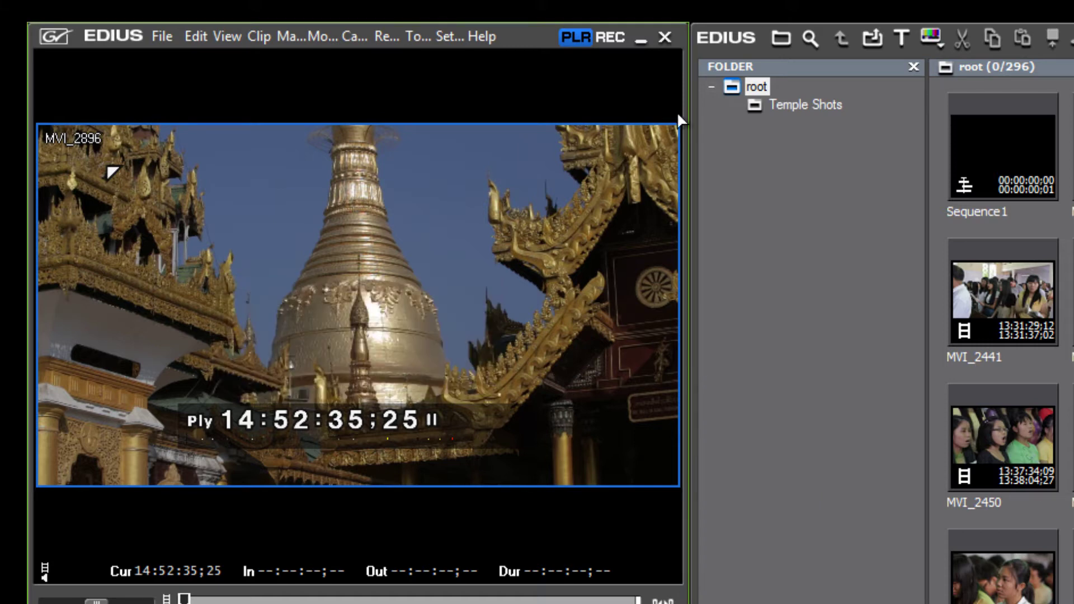
click(223, 37)
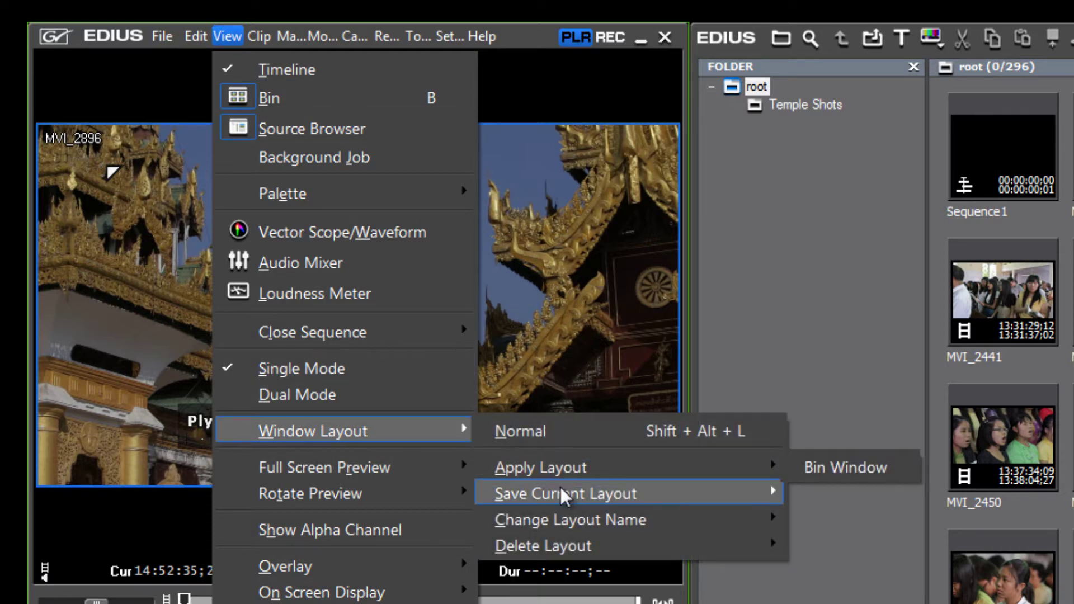
mouse_move(567, 525)
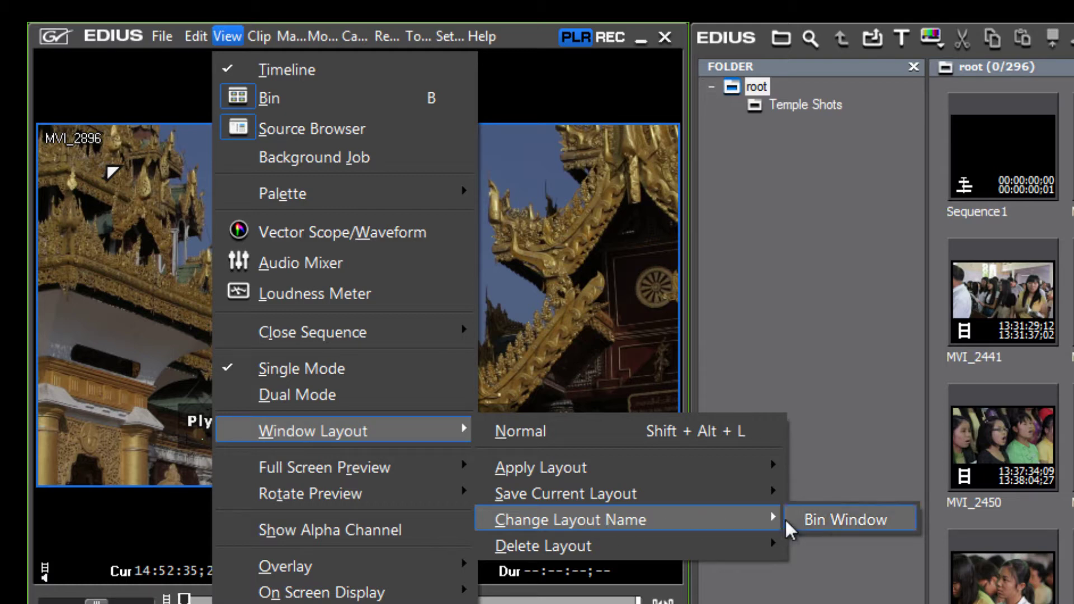
click(821, 391)
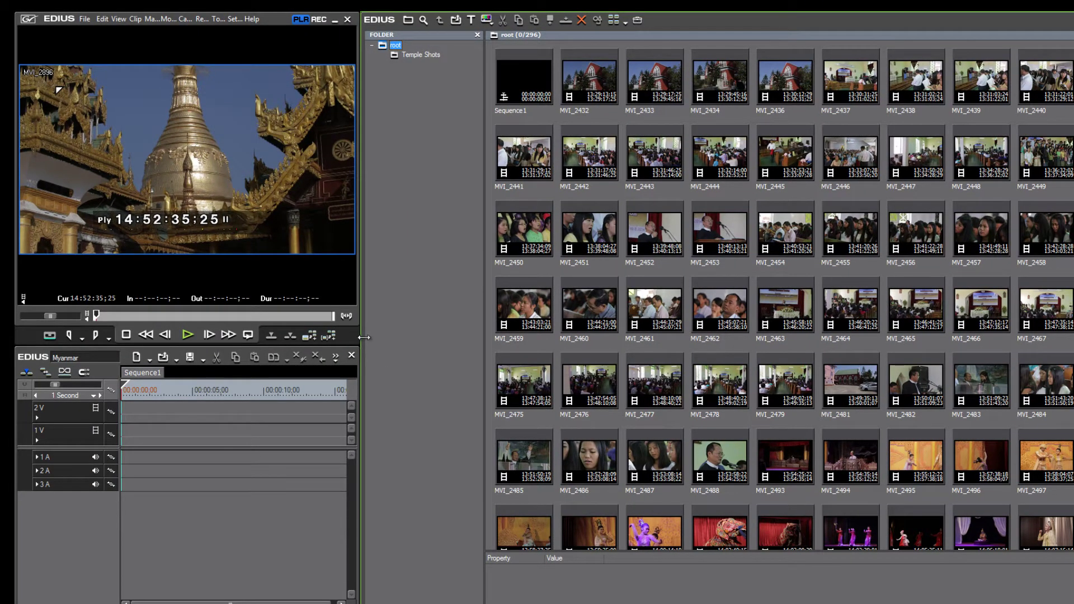
Widen the preview and timeline windows to more than half the screen by narrowing the bin
drag(363, 337, 614, 341)
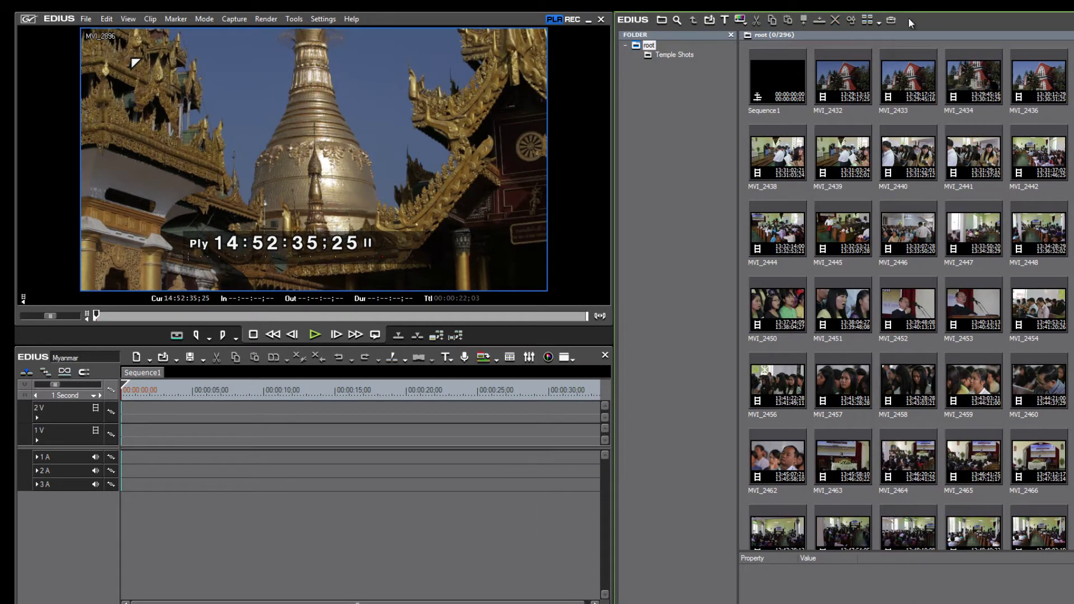
Snap the bin window back beside the preview and shorten it to free the space beneath it
drag(909, 18, 941, 14)
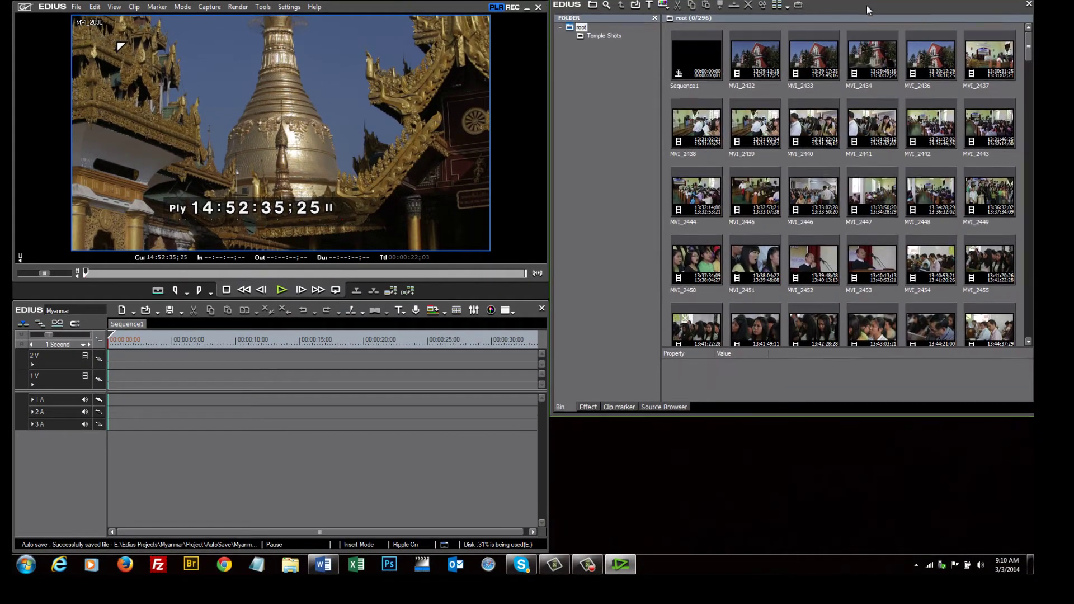
drag(867, 5, 869, 8)
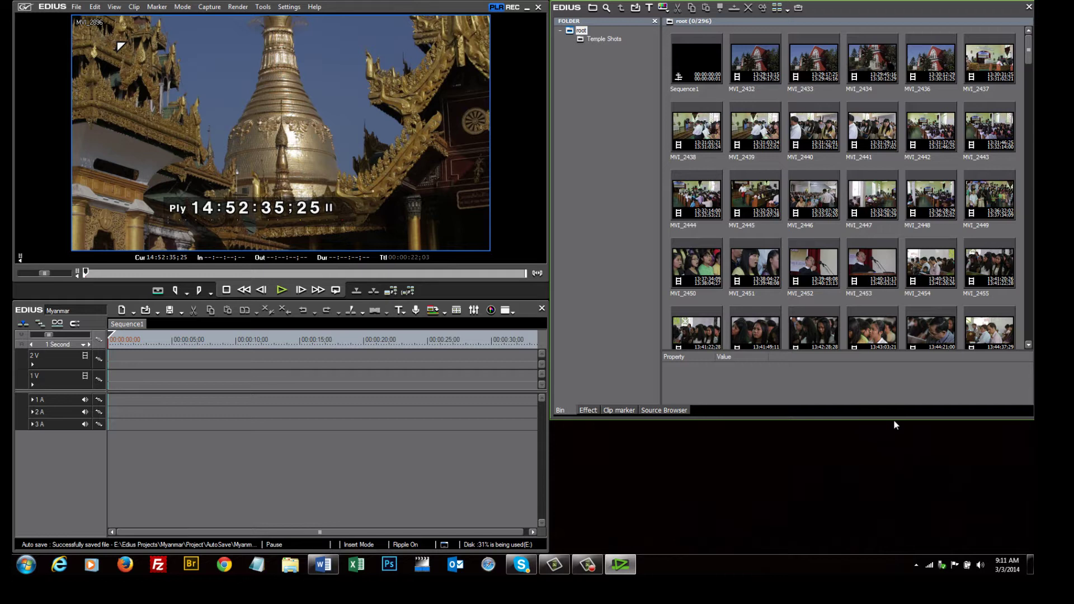
drag(895, 419, 916, 300)
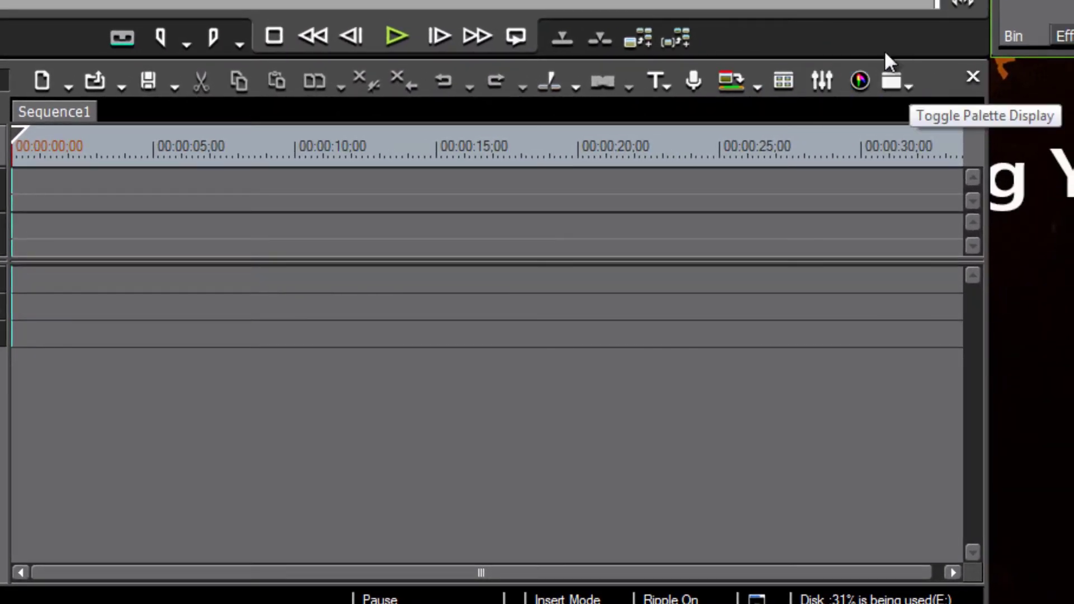
Show the Information palette, narrow it, place it directly below the bin and extend its lower edge
click(908, 85)
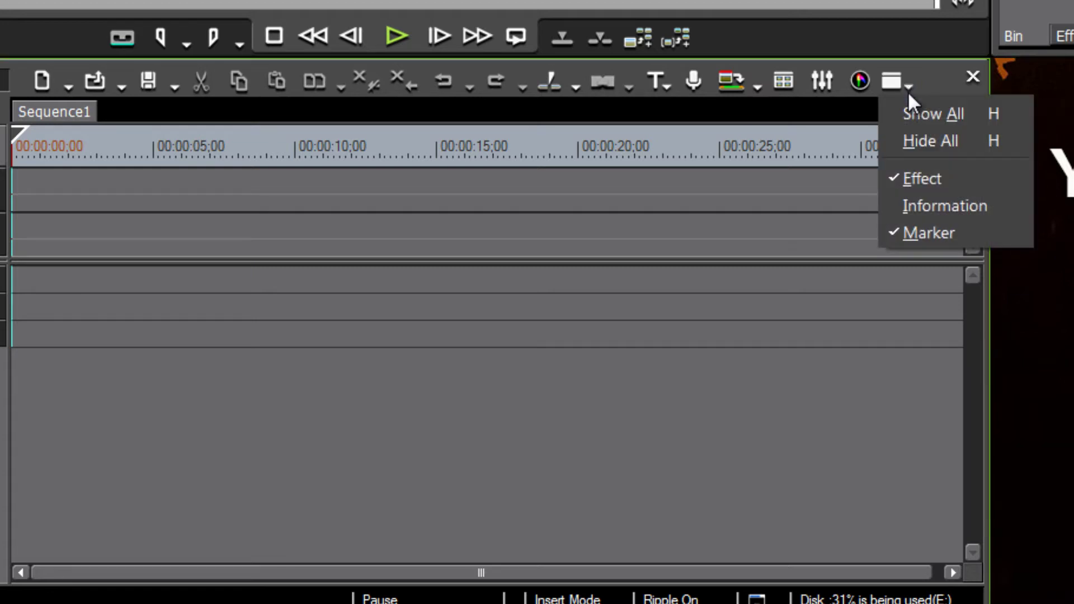
click(961, 204)
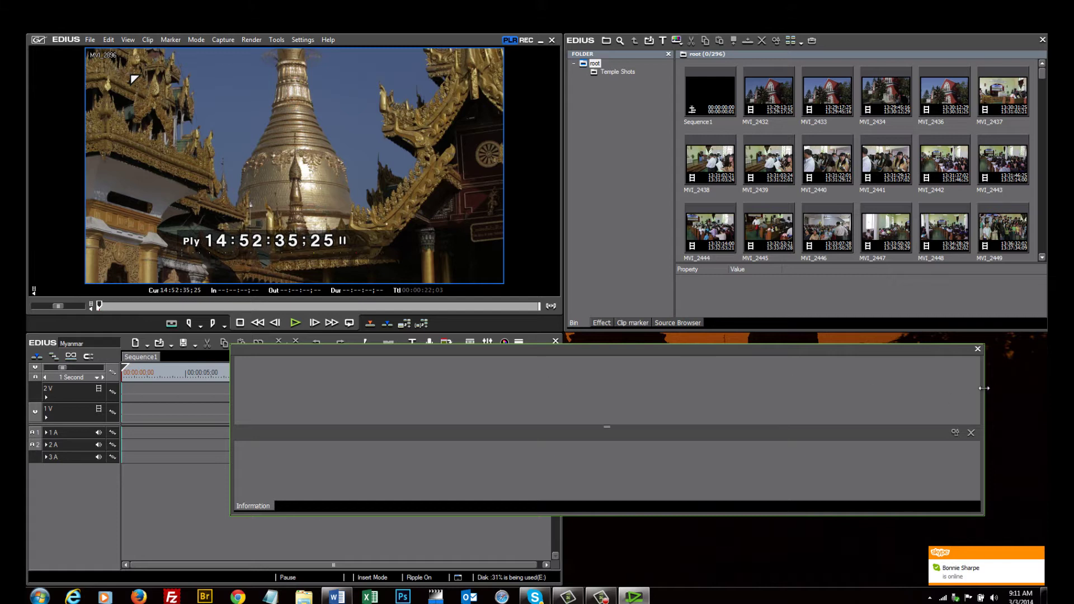
drag(985, 387, 623, 394)
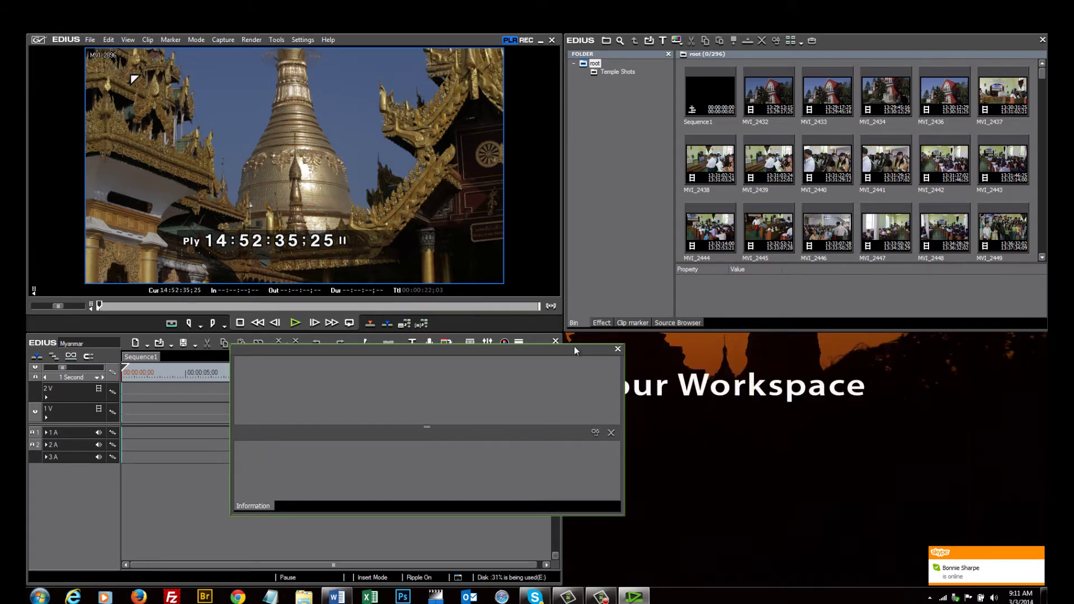
drag(576, 350, 1045, 353)
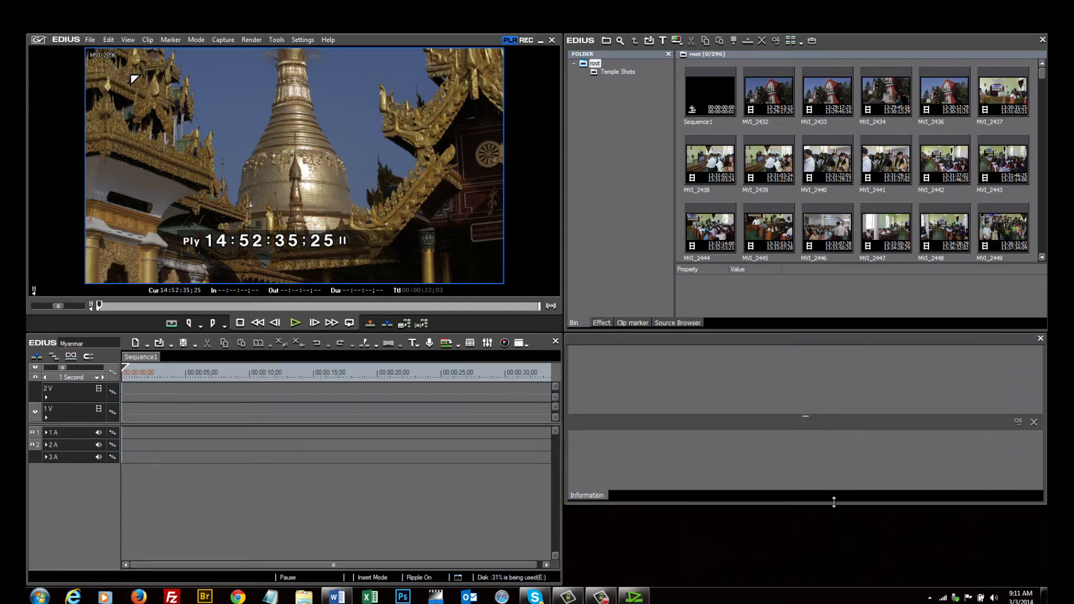
drag(834, 502, 834, 534)
Adjust the shared window borders to give the lower windows more height and widen the preview and timeline at the bin's expense
mouse_move(681, 337)
mouse_down()
mouse_move(690, 338)
mouse_move(666, 338)
mouse_up()
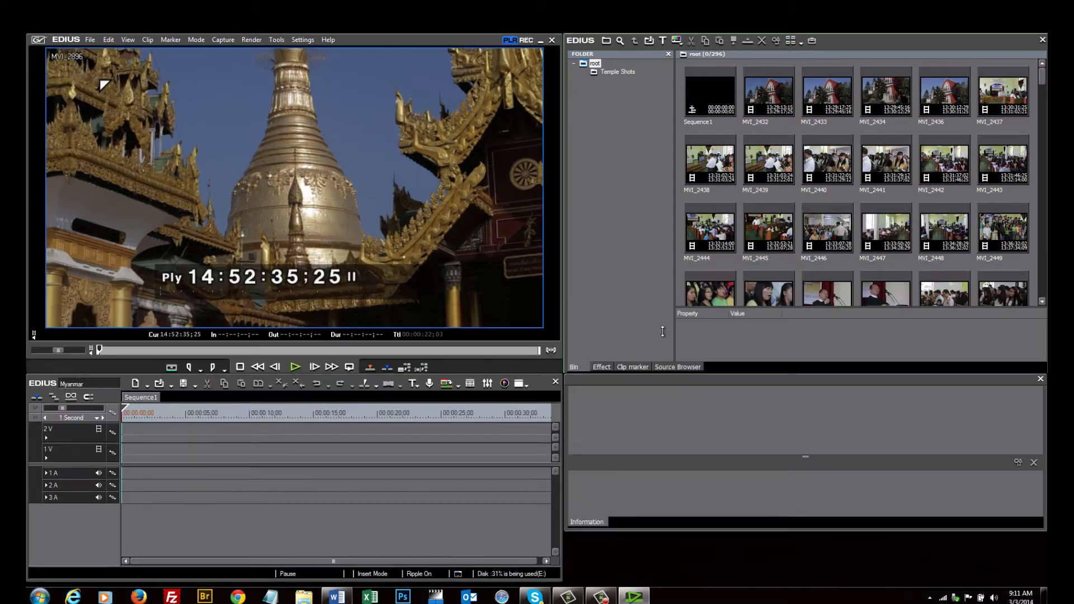
drag(664, 330, 664, 281)
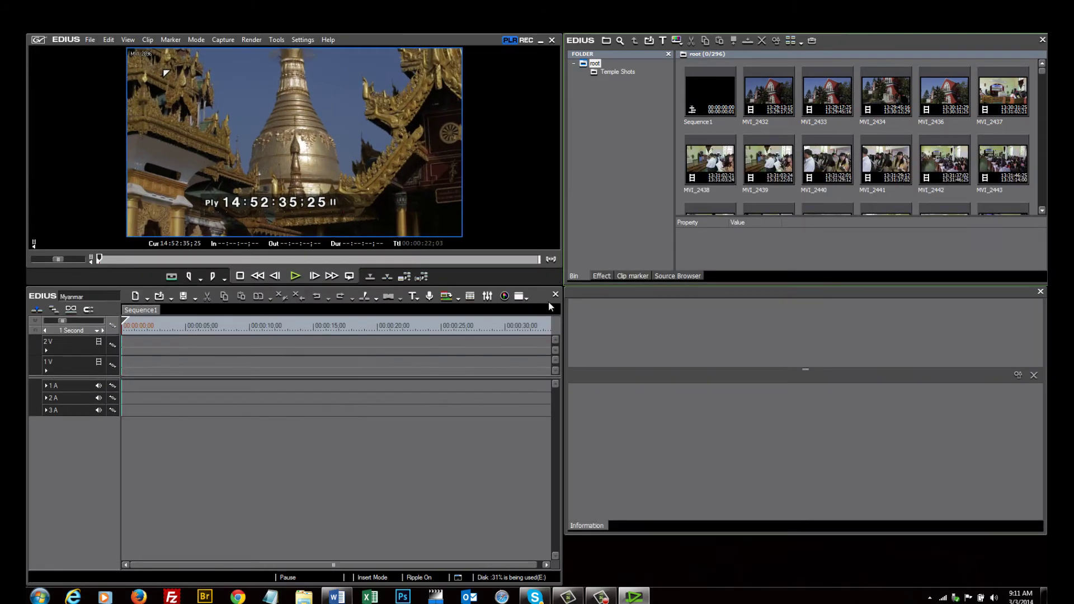
drag(563, 302, 466, 300)
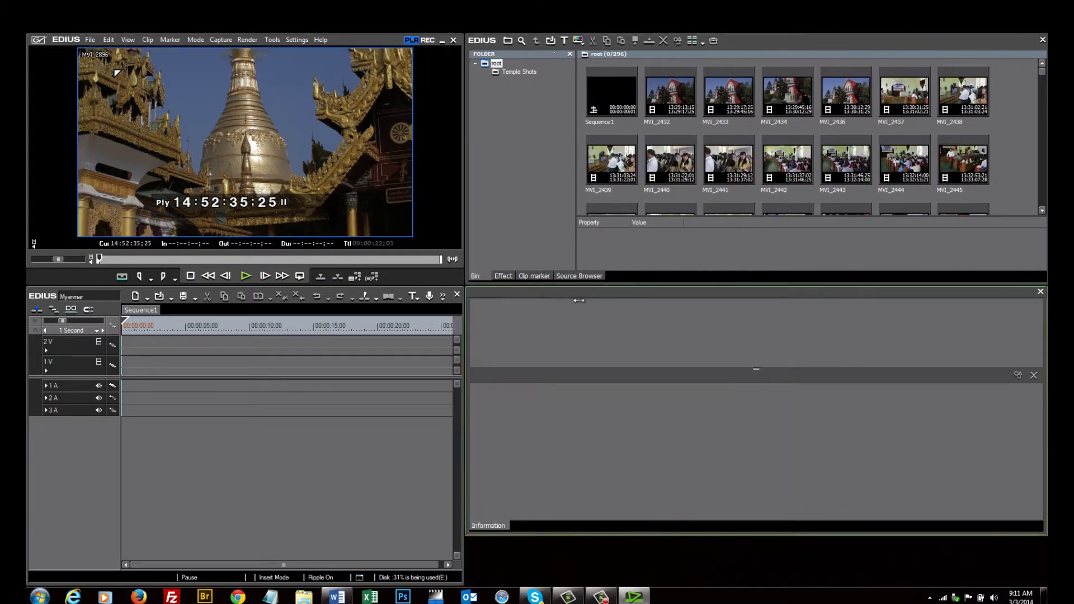
drag(579, 300, 753, 258)
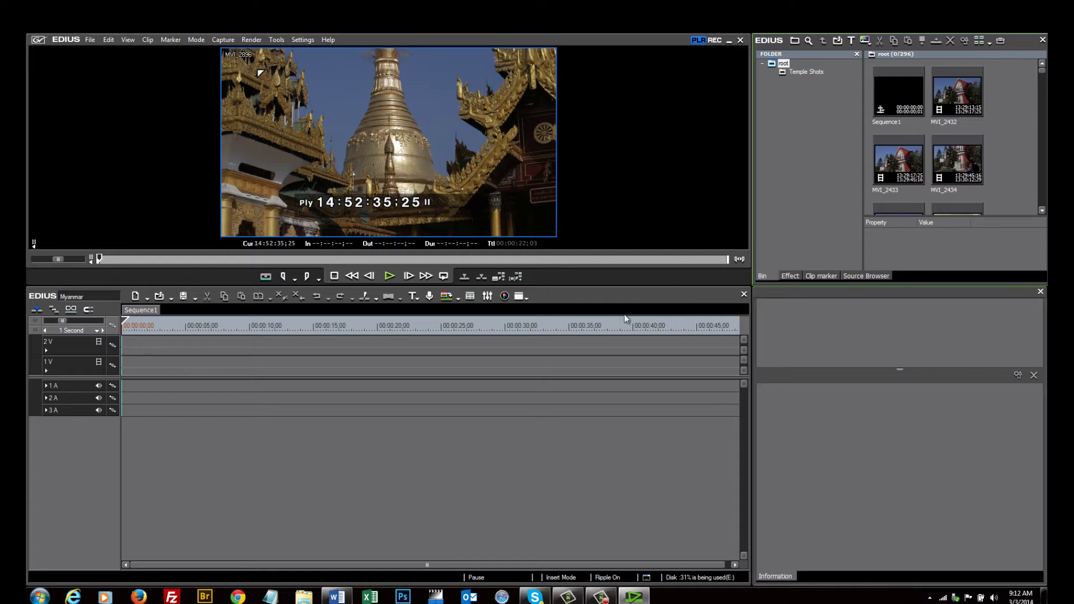
Group the Information palette into the bin window and check the Source Browser, Clip marker, Effect and Bin views
mouse_move(679, 298)
mouse_down()
mouse_move(662, 303)
mouse_move(713, 301)
mouse_move(663, 301)
mouse_move(696, 302)
mouse_up()
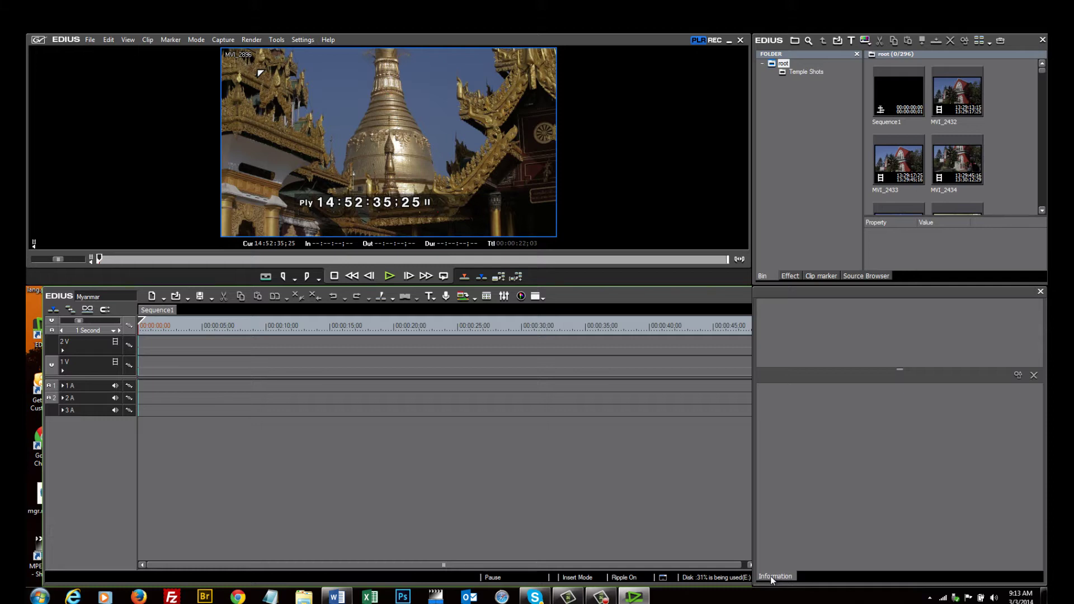
drag(880, 491, 907, 273)
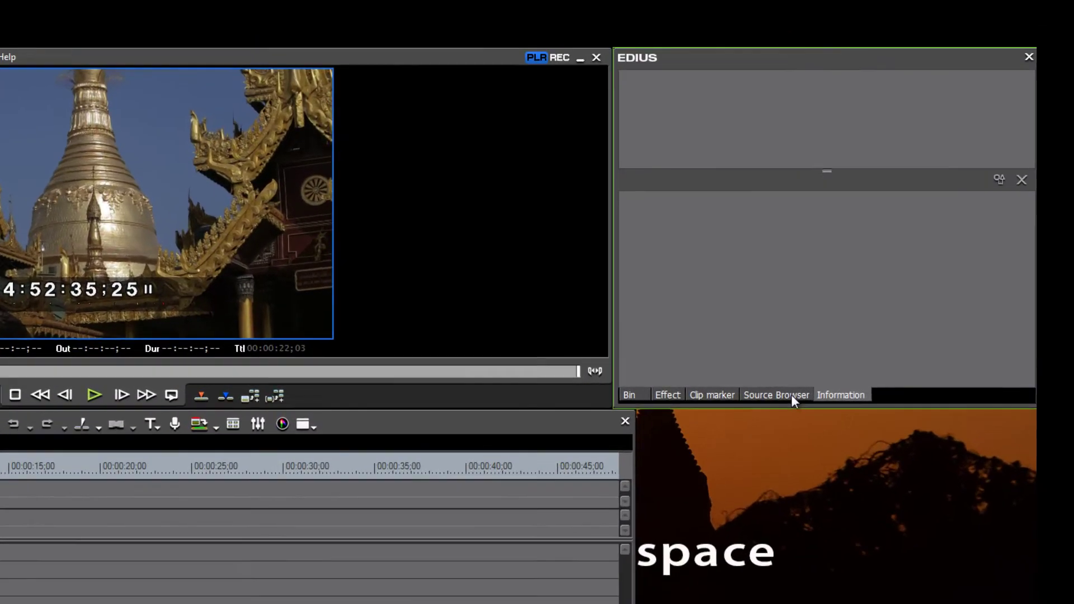
click(867, 276)
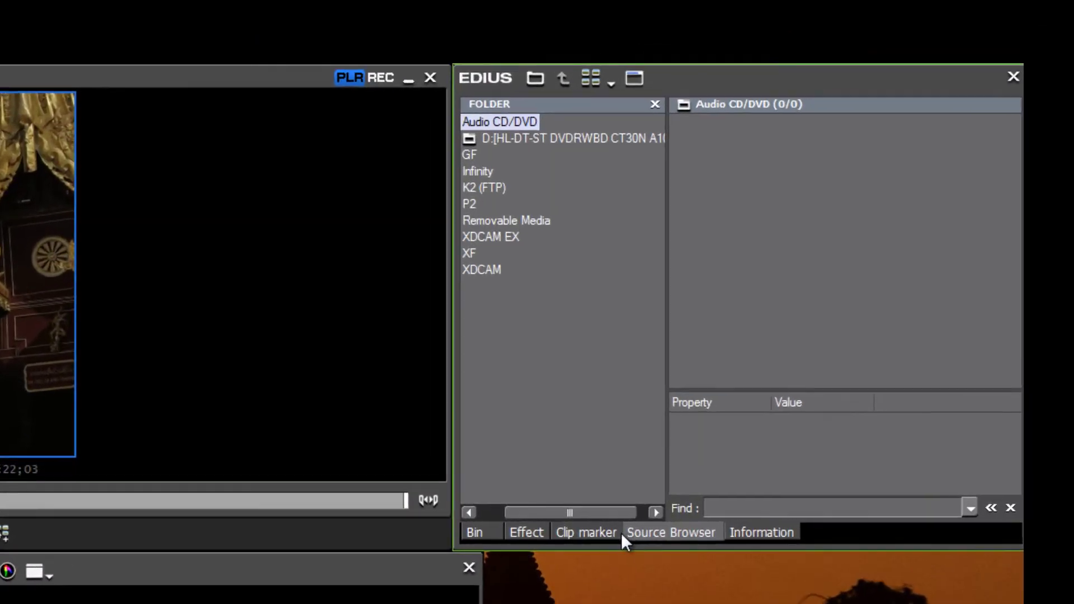
click(815, 276)
click(509, 552)
click(454, 552)
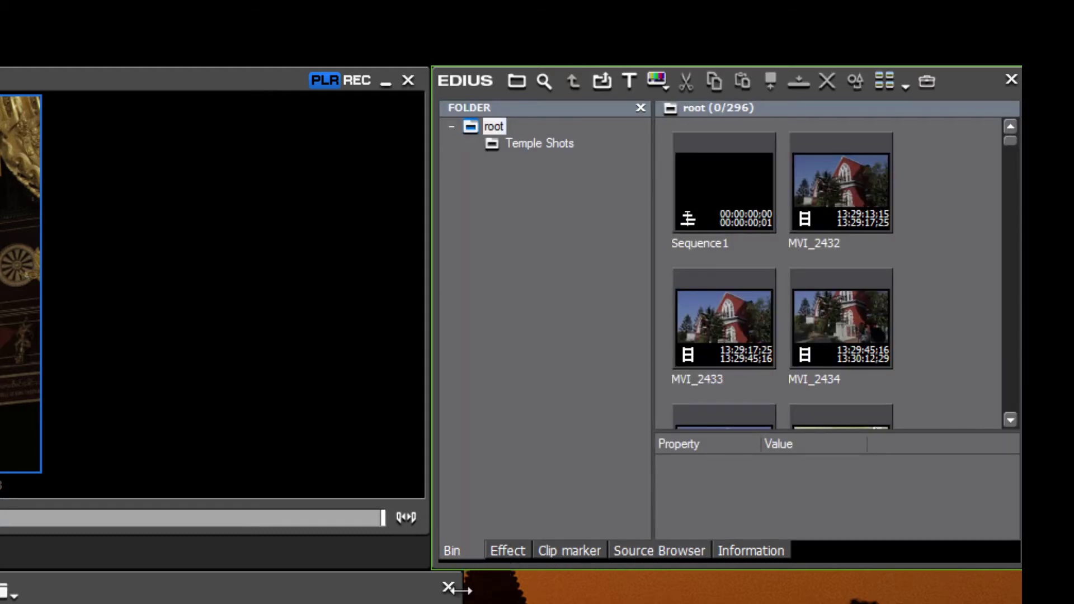
Align the timeline's outer edge with the preview window and increase the height of the preview and bin
drag(464, 591, 432, 594)
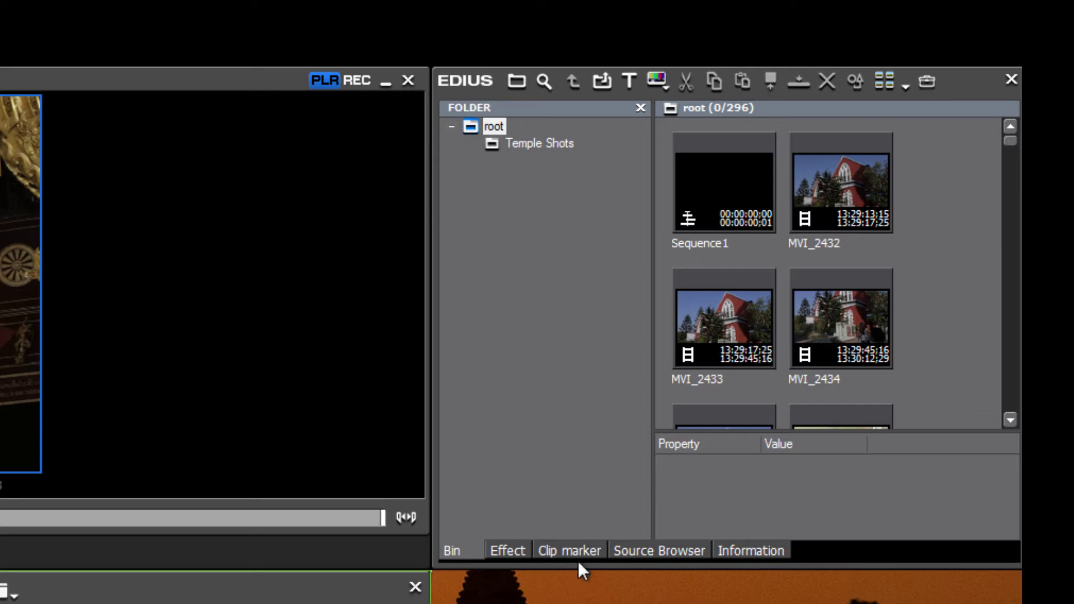
drag(579, 567, 578, 603)
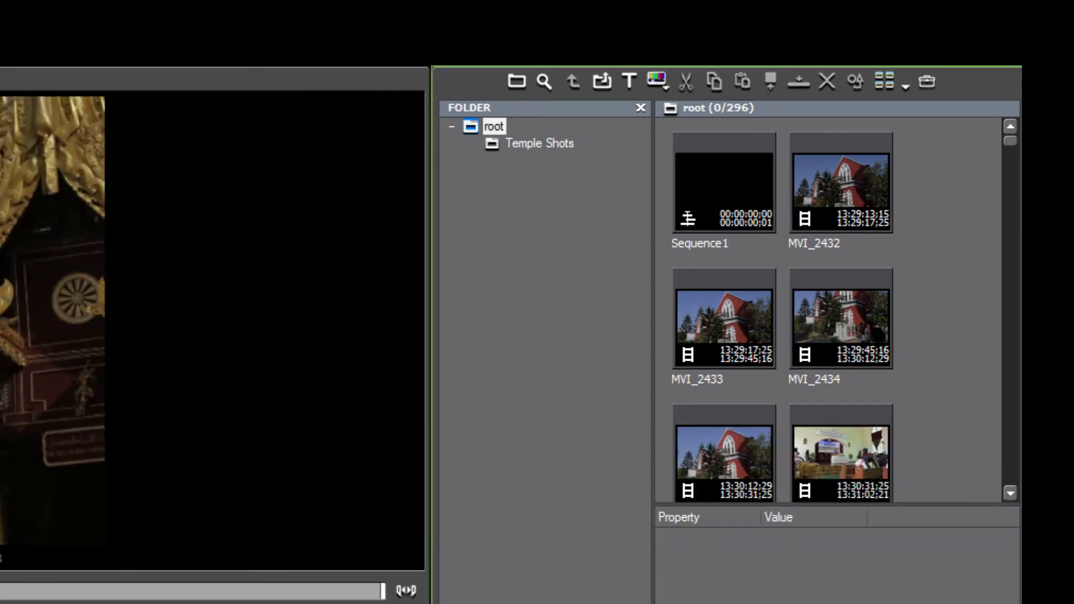
Look through the grouped Effect, Clip marker, Source Browser and Information palettes and return to the Bin
click(520, 593)
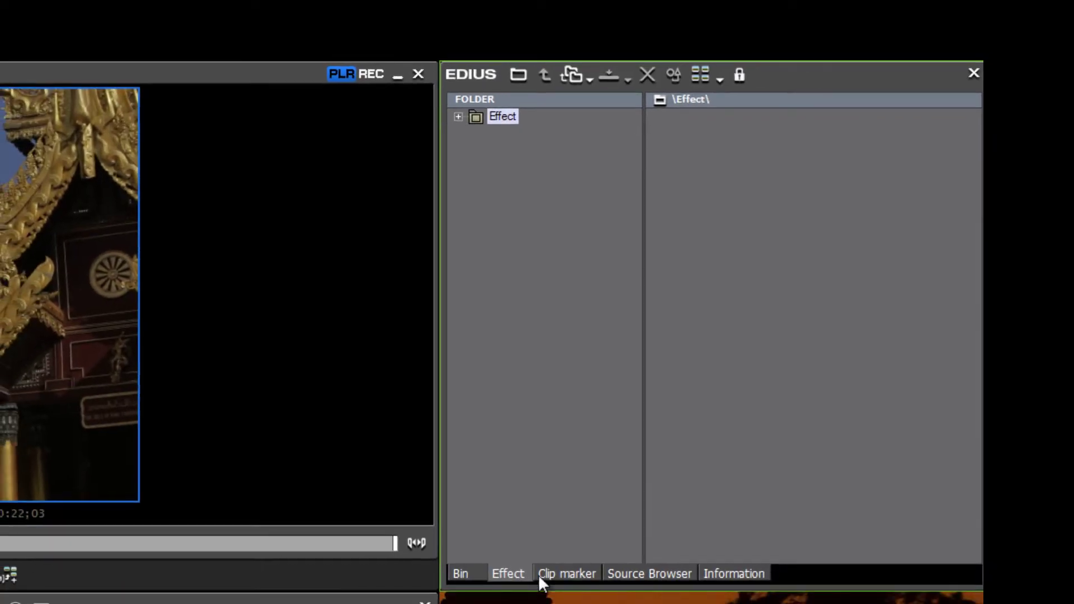
click(572, 576)
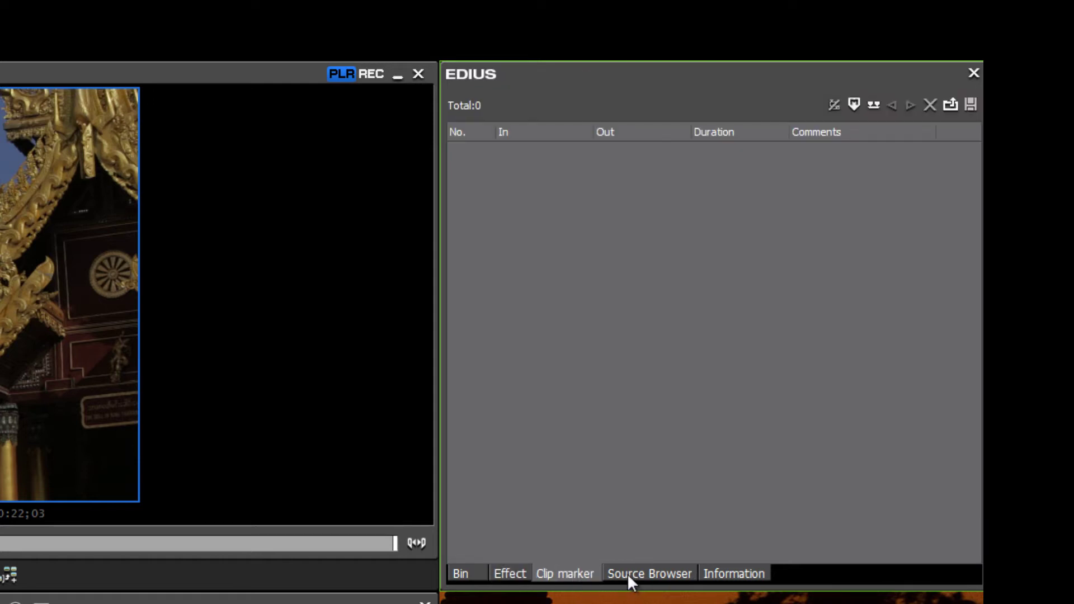
click(627, 574)
click(728, 576)
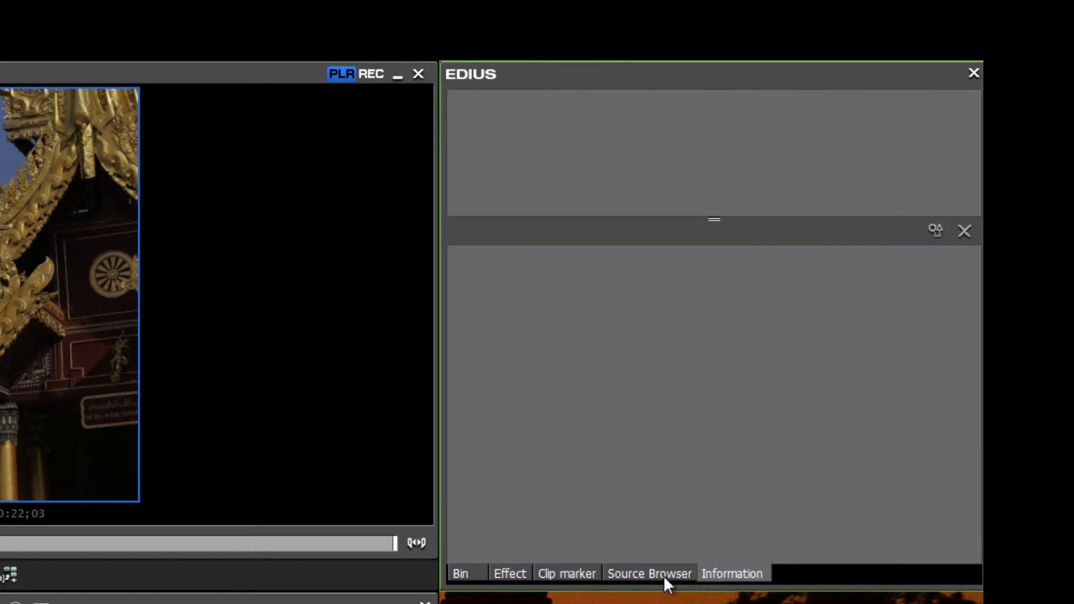
click(654, 576)
click(571, 572)
click(512, 575)
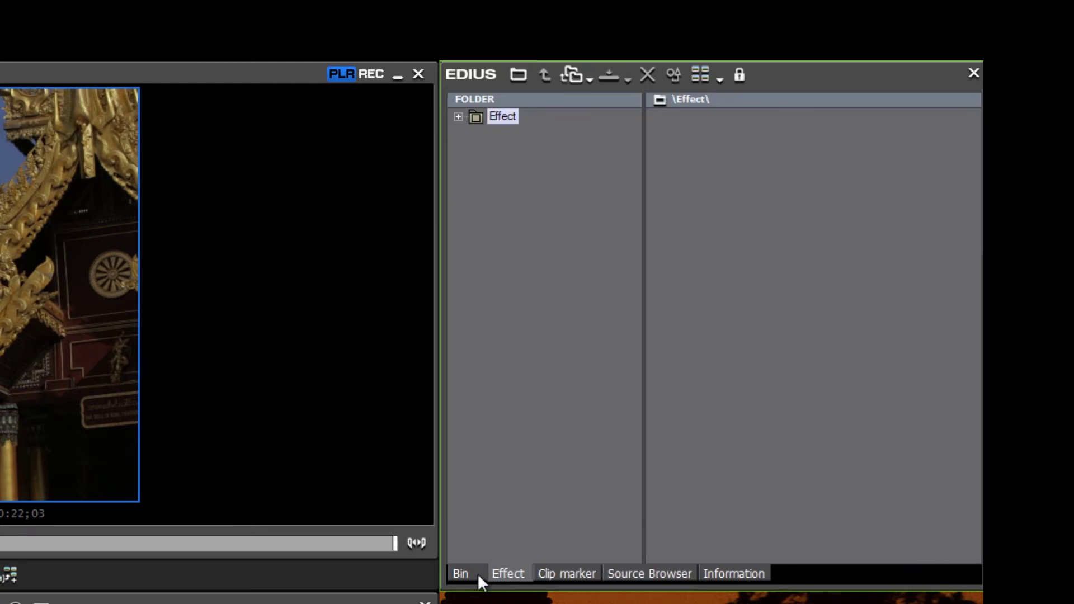
click(465, 572)
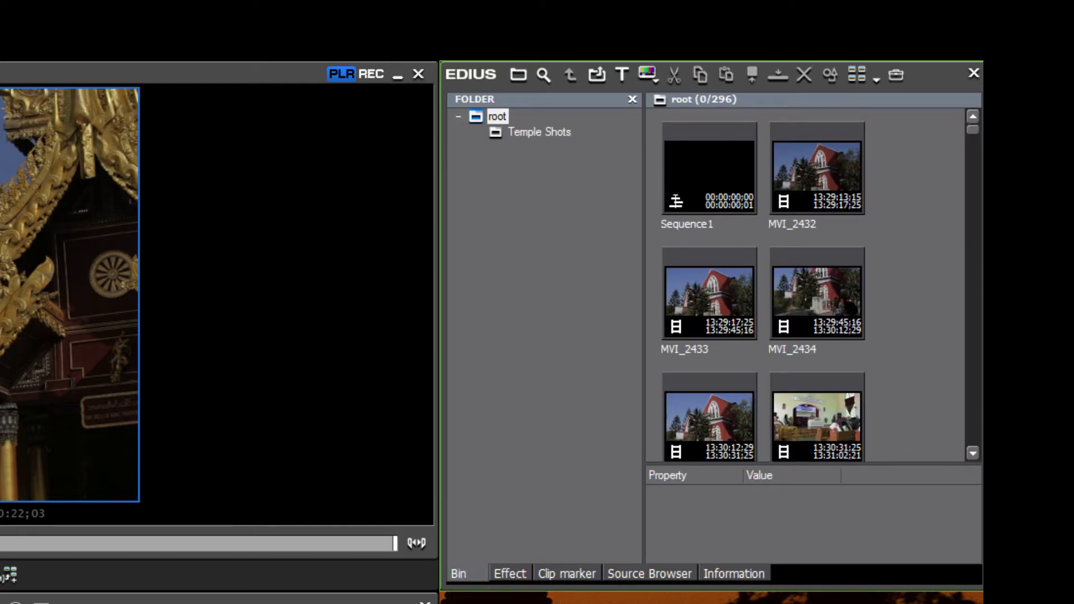
Stretch the timeline across the full workspace width under the upper windows, and widen the bin to about half by narrowing the preview
drag(440, 336, 475, 336)
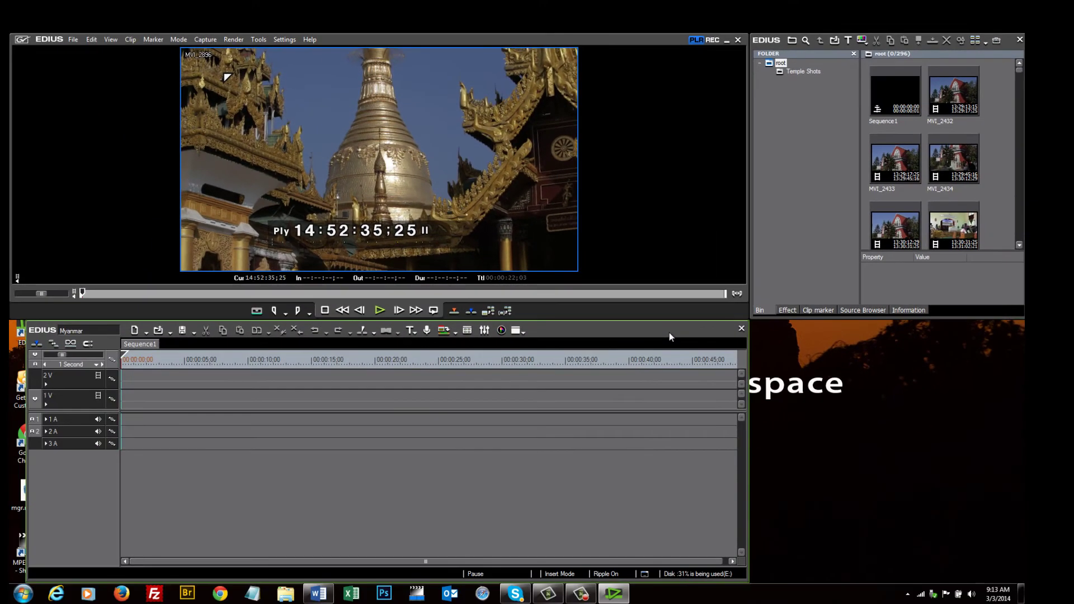
mouse_move(669, 334)
mouse_down()
mouse_move(669, 347)
mouse_move(658, 331)
mouse_move(656, 347)
mouse_up()
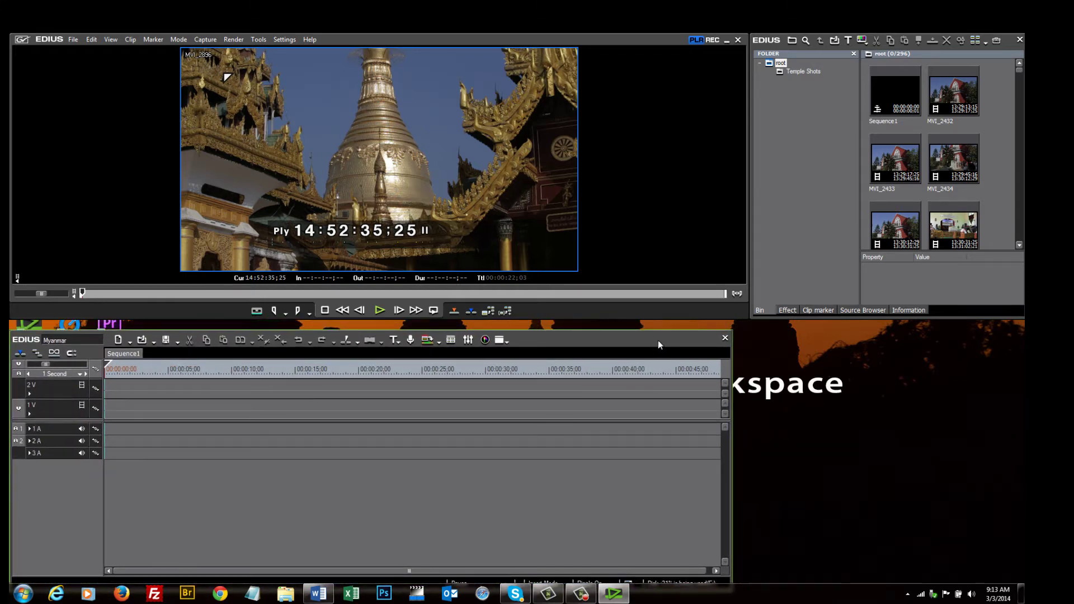
drag(731, 343, 1022, 348)
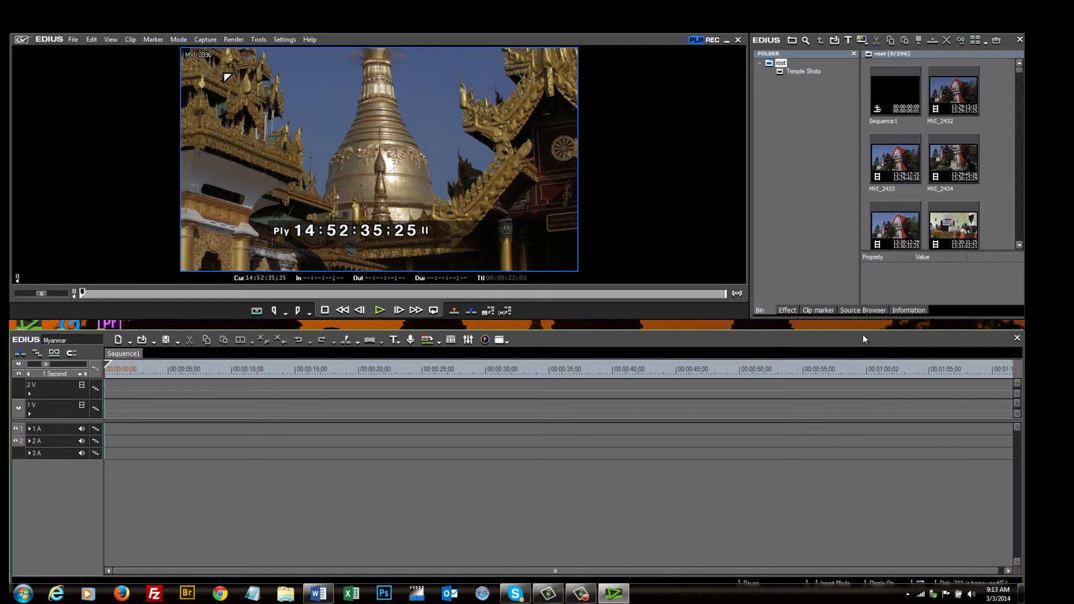
drag(864, 343, 864, 331)
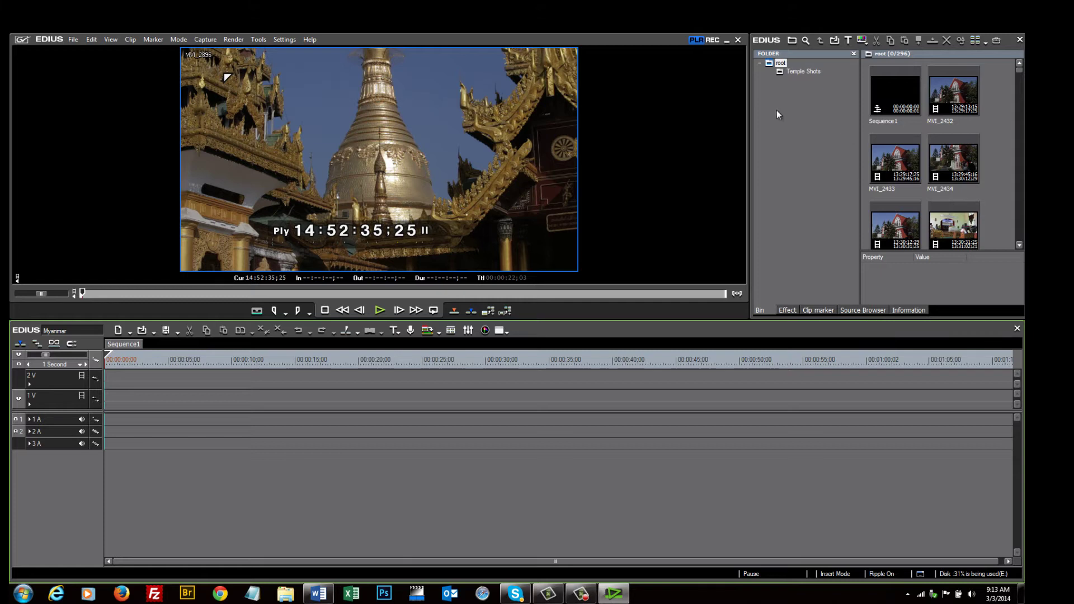
drag(747, 200, 591, 205)
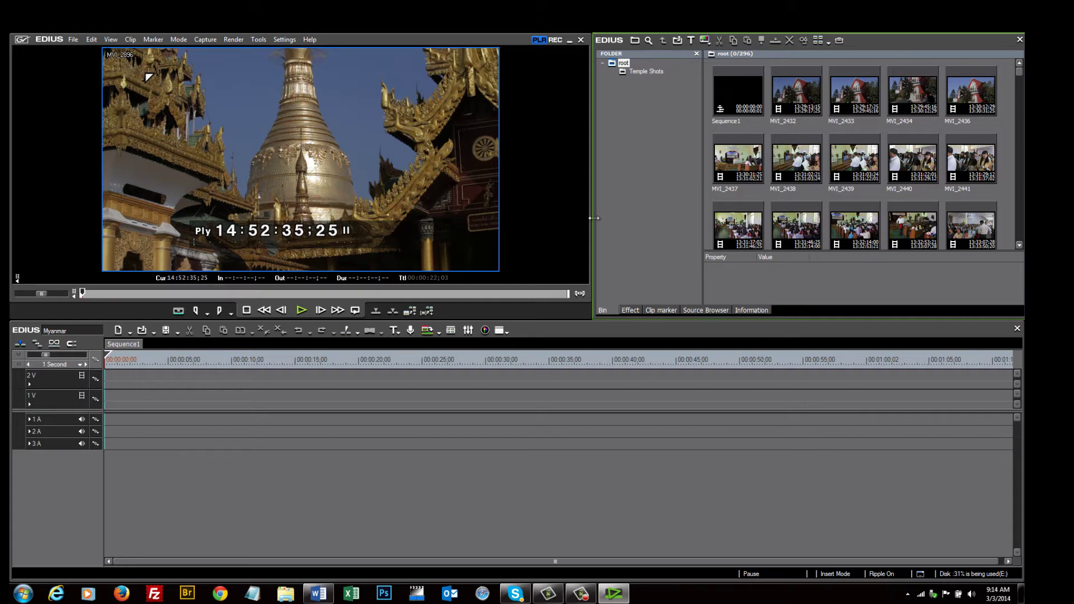
drag(592, 218, 514, 217)
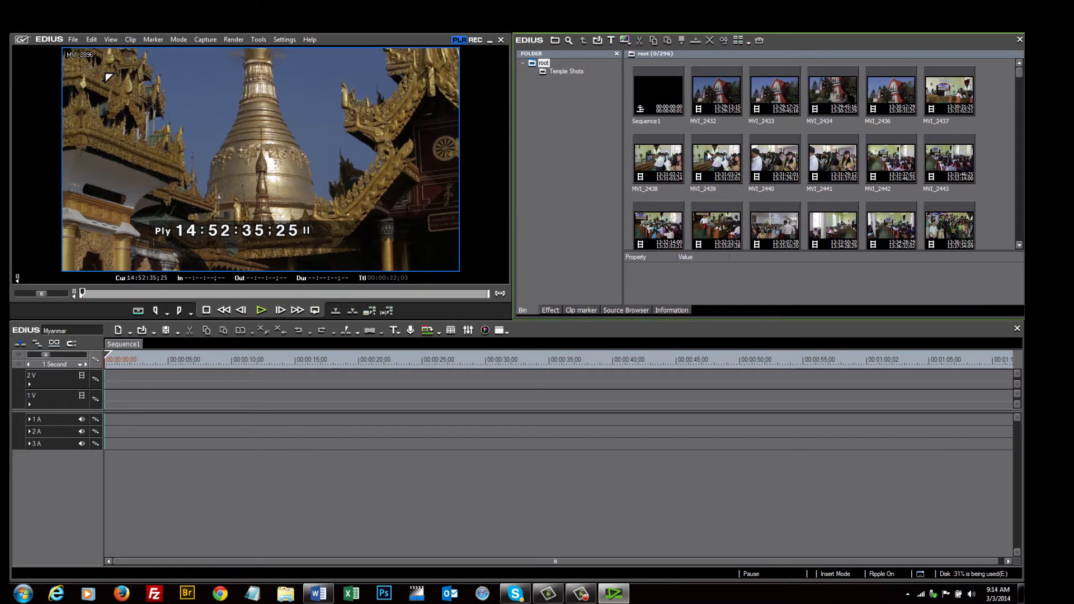
Try the Thumbnail (Small) view for the bin clips and switch back to Thumbnail (Large)
click(750, 44)
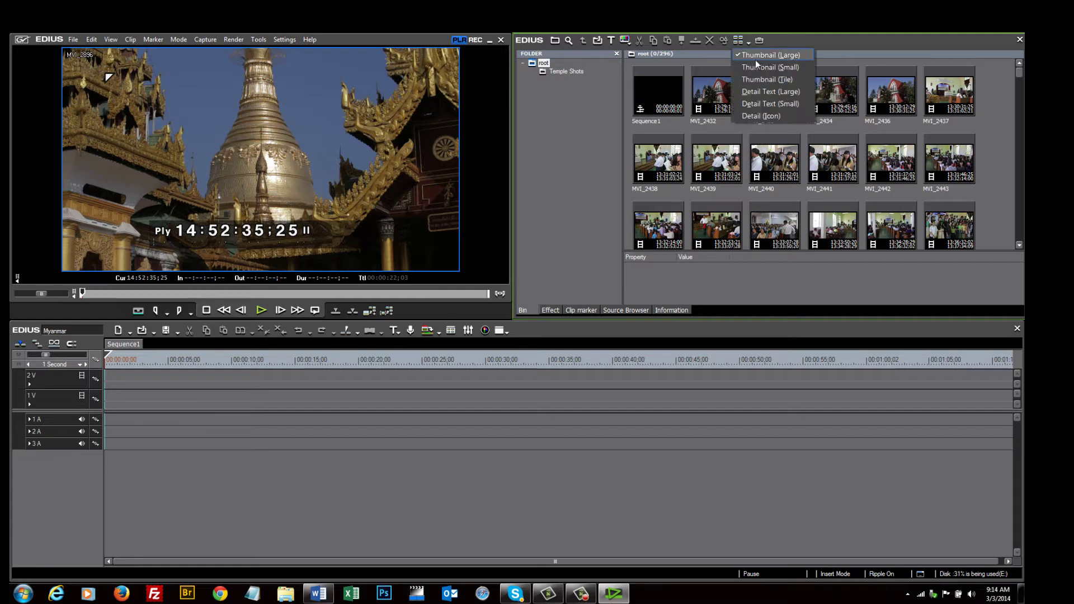
click(760, 66)
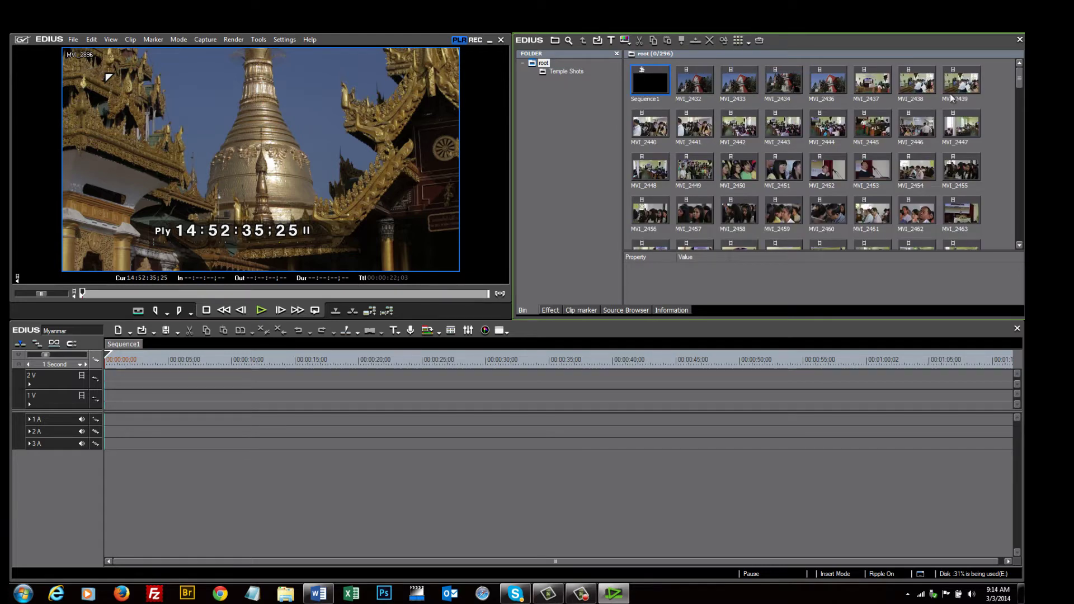
click(749, 42)
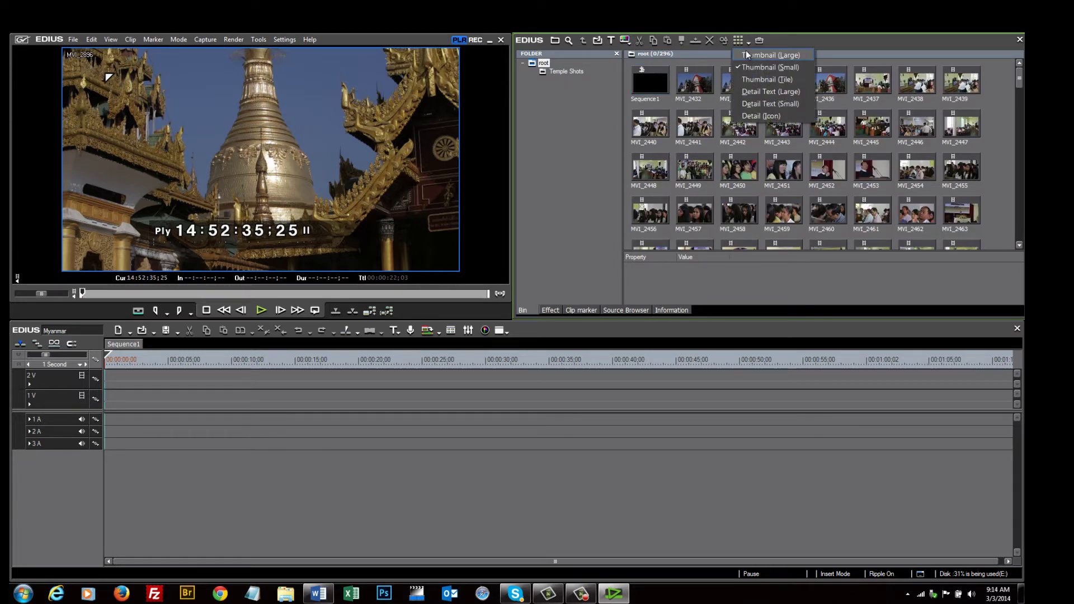
click(746, 52)
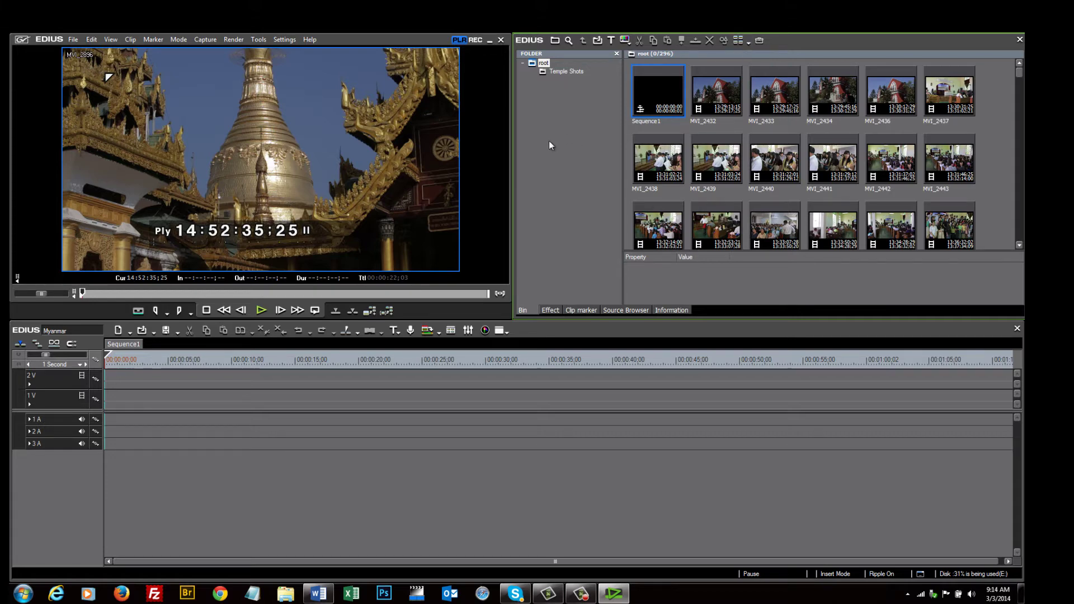
Narrow the bin window slightly, switch it to the Effect palette and expand the Effect folder
mouse_move(512, 152)
mouse_down()
mouse_move(480, 149)
mouse_move(525, 150)
mouse_up()
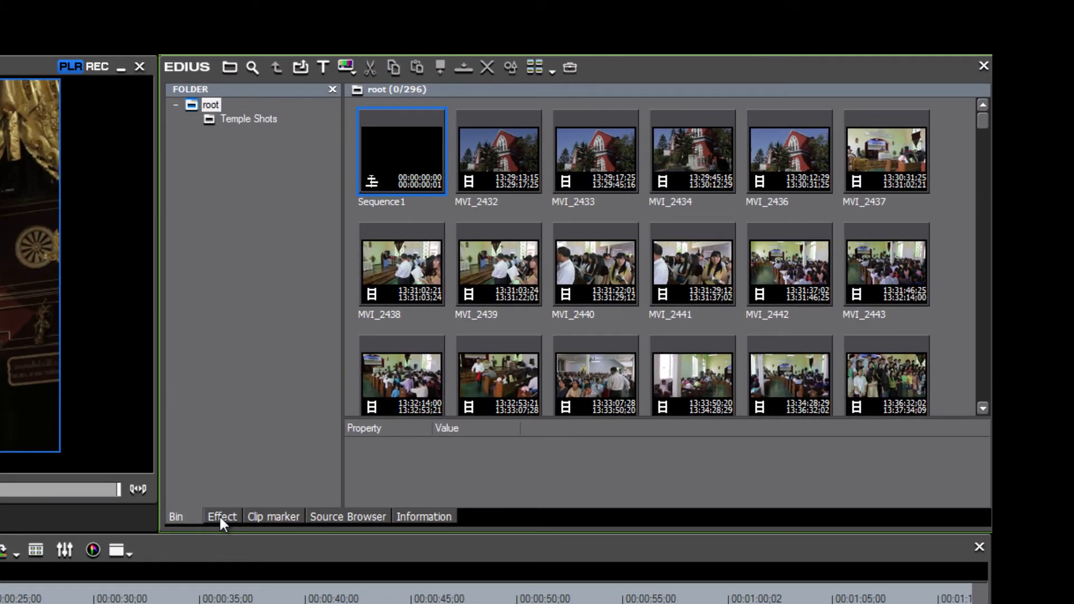
click(220, 517)
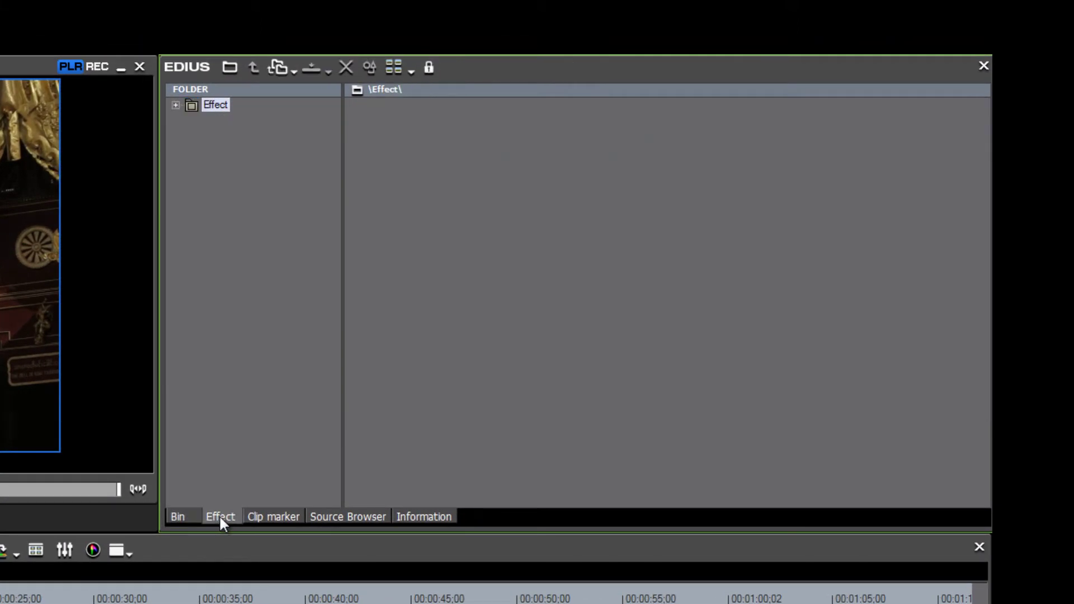
click(176, 106)
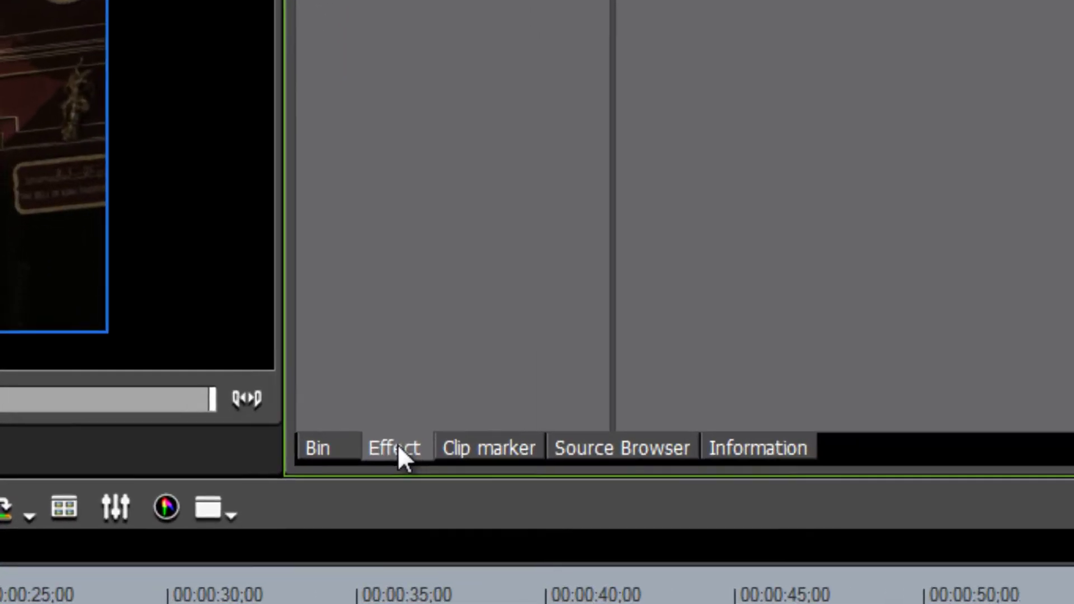
Detach the Effect palette from the bin group into its own floating window and narrow that window
drag(225, 515, 225, 515)
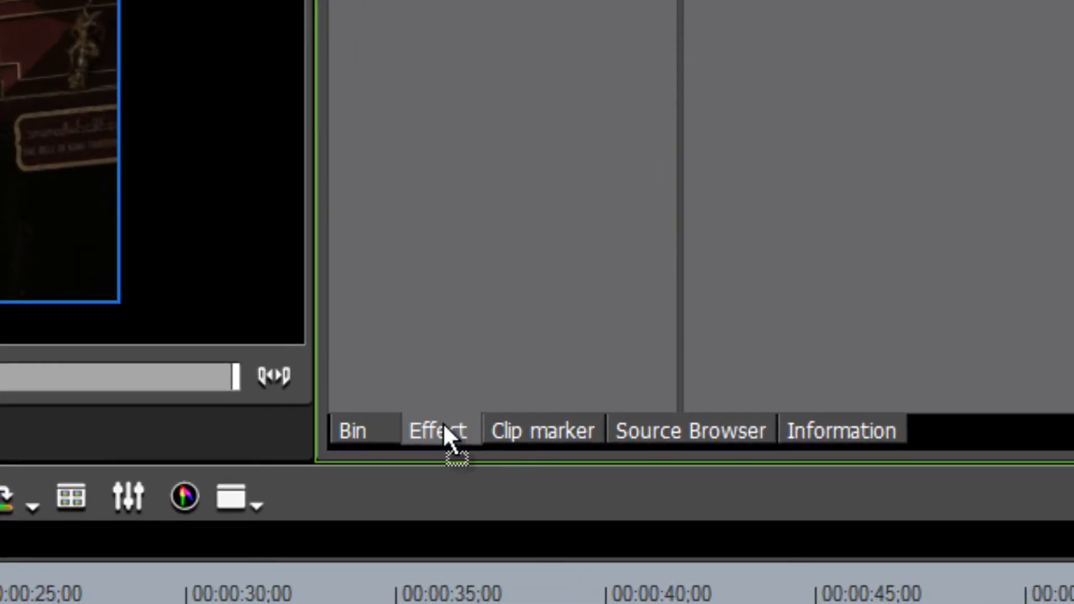
drag(445, 434, 418, 523)
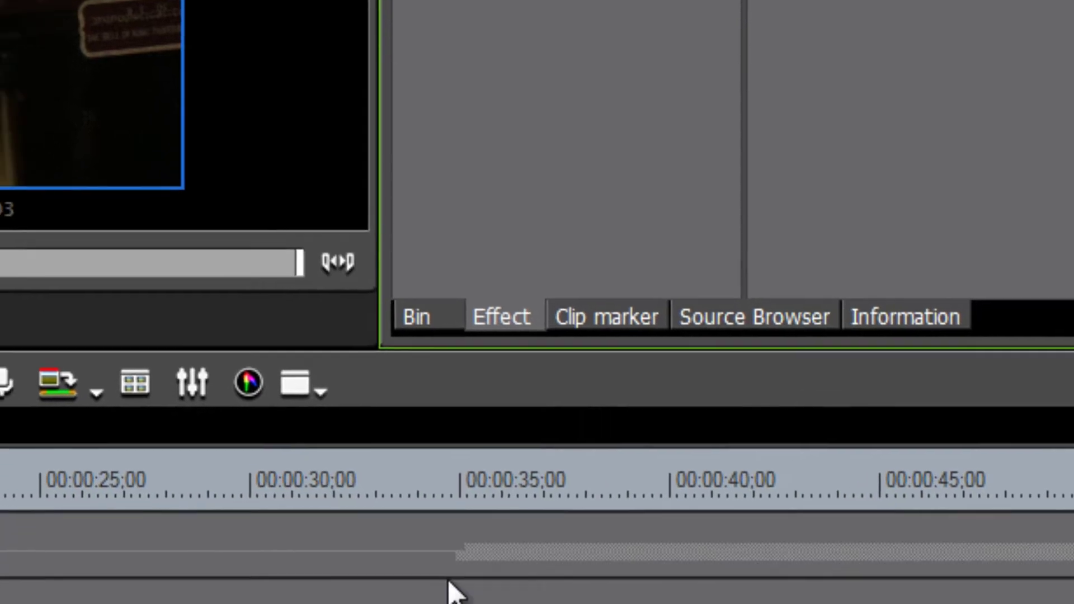
mouse_move(449, 582)
mouse_down()
mouse_move(280, 492)
mouse_move(56, 467)
mouse_move(179, 491)
mouse_up()
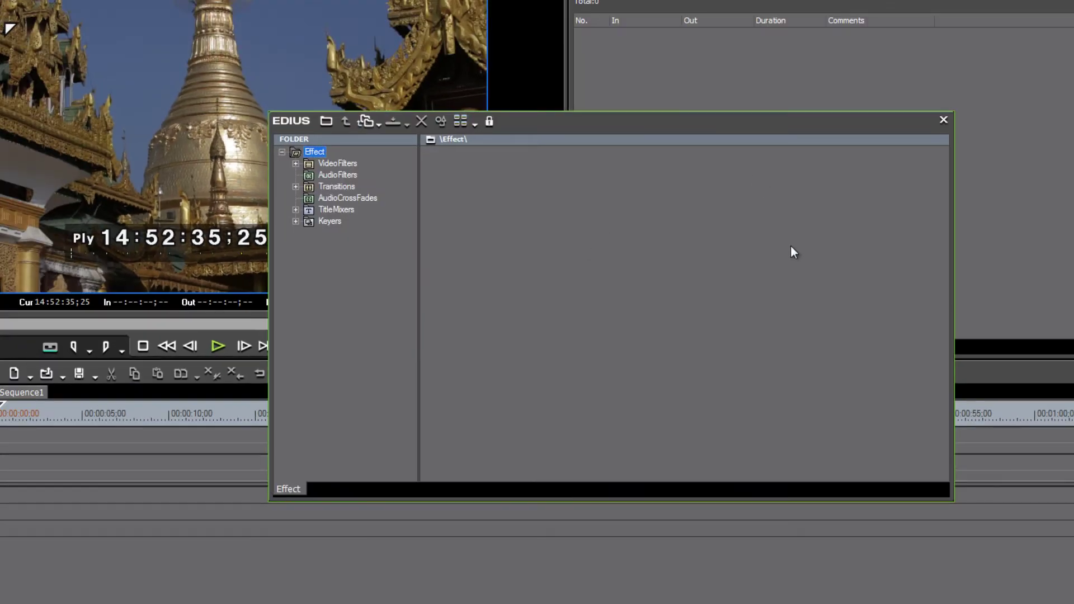
drag(953, 500, 715, 506)
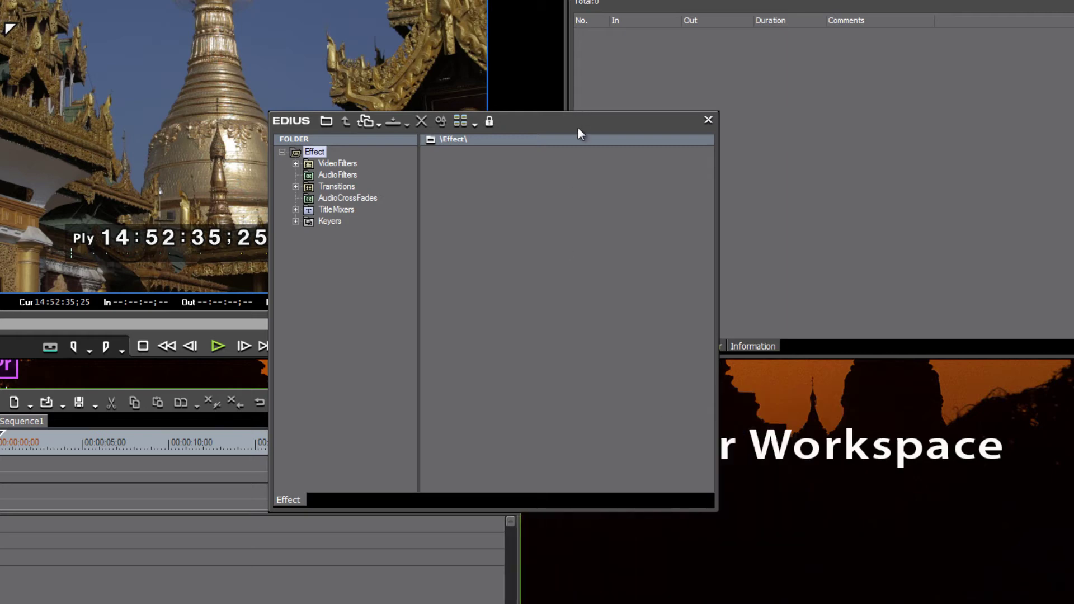
Place the Effect palette below the bin window, raise the timeline against the preview and widen it to meet the palette
drag(579, 127, 1073, 375)
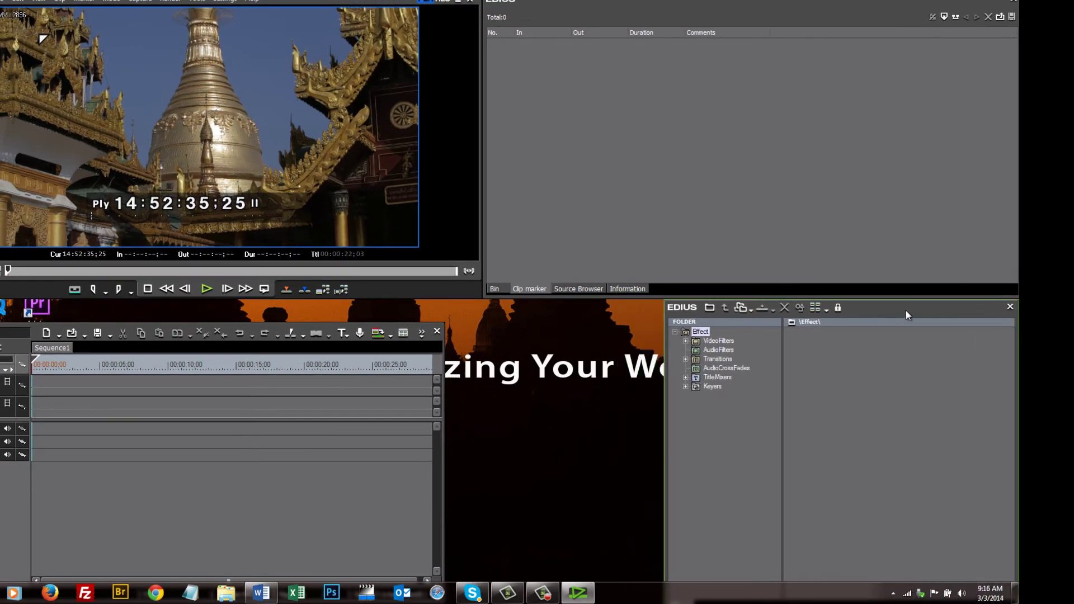
drag(129, 326, 130, 306)
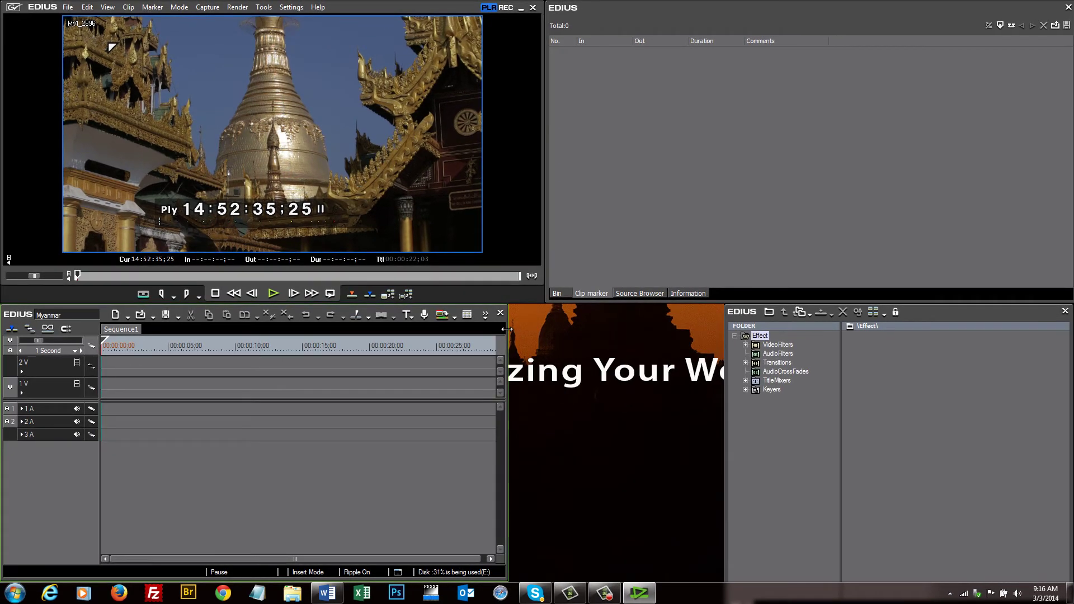
drag(506, 335, 839, 351)
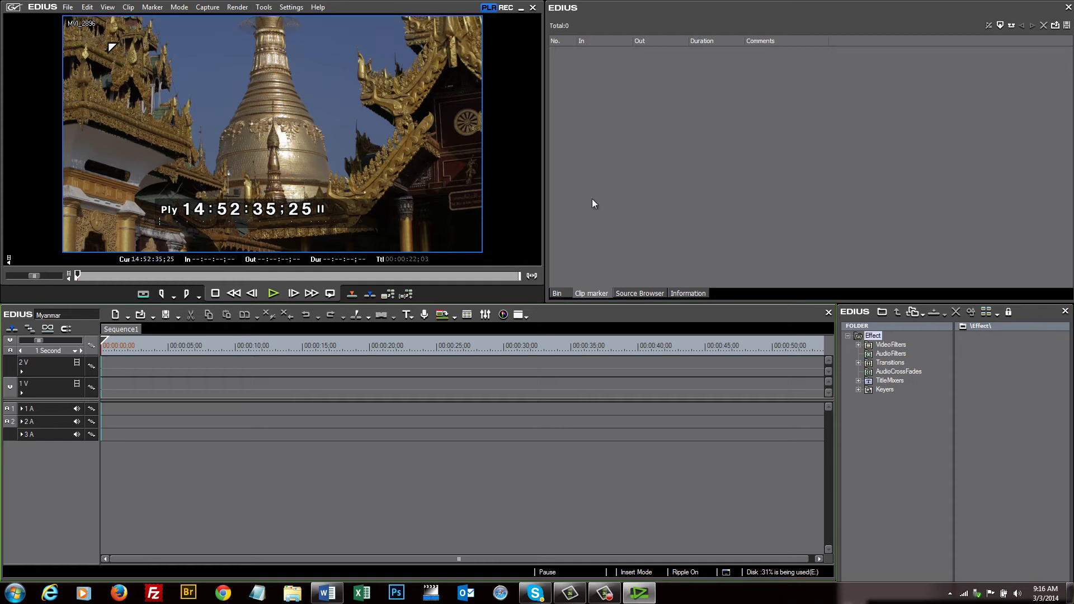
Bring the Bin back into view, expand VideoFilters in the Effect palette, and widen the preview by narrowing the bin
click(567, 293)
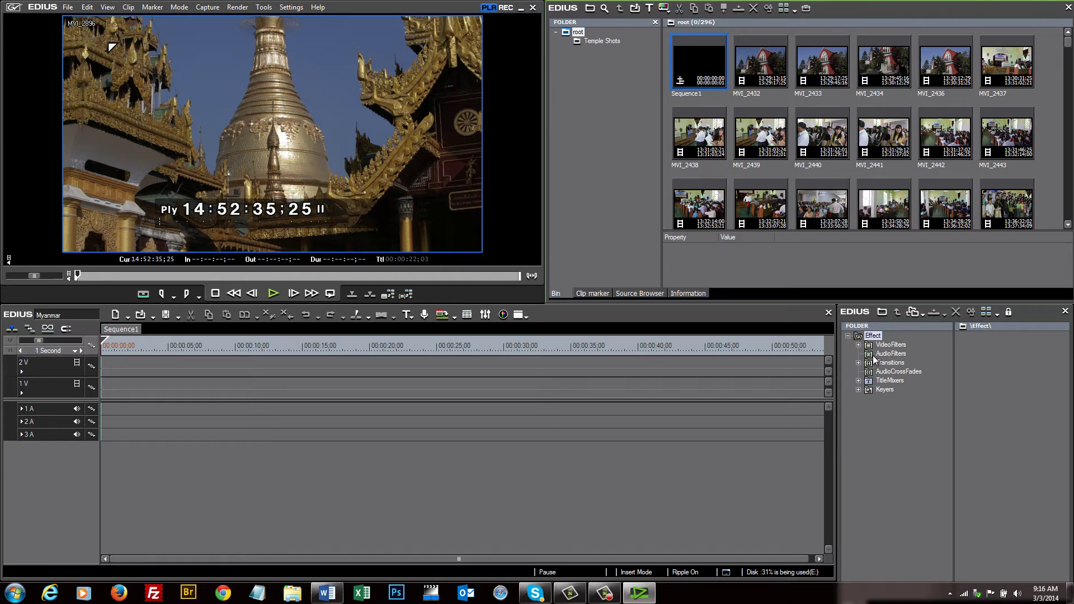
click(859, 345)
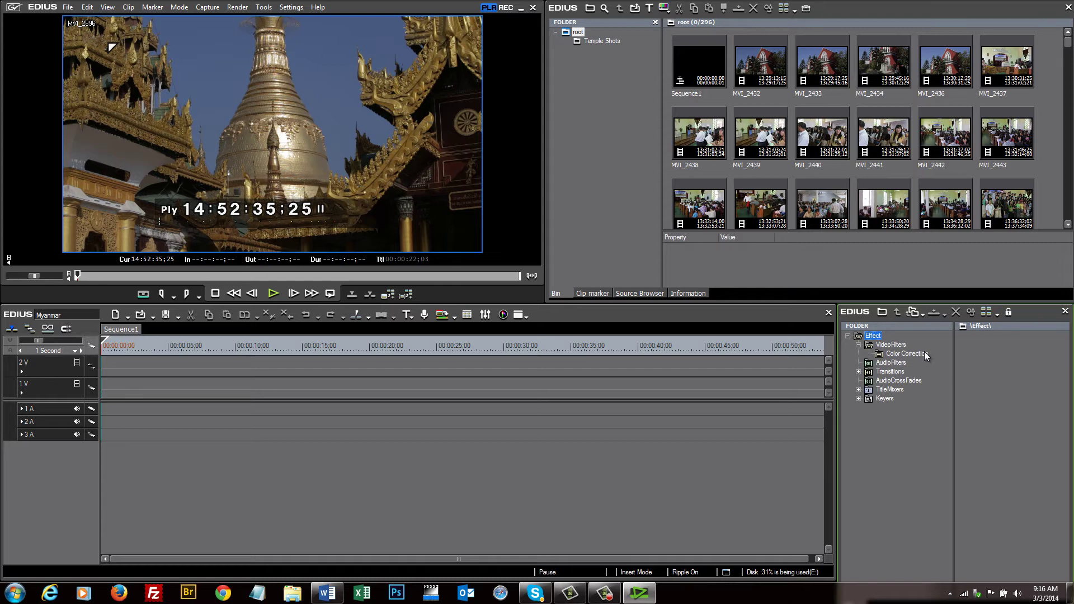
drag(546, 168, 674, 137)
click(762, 152)
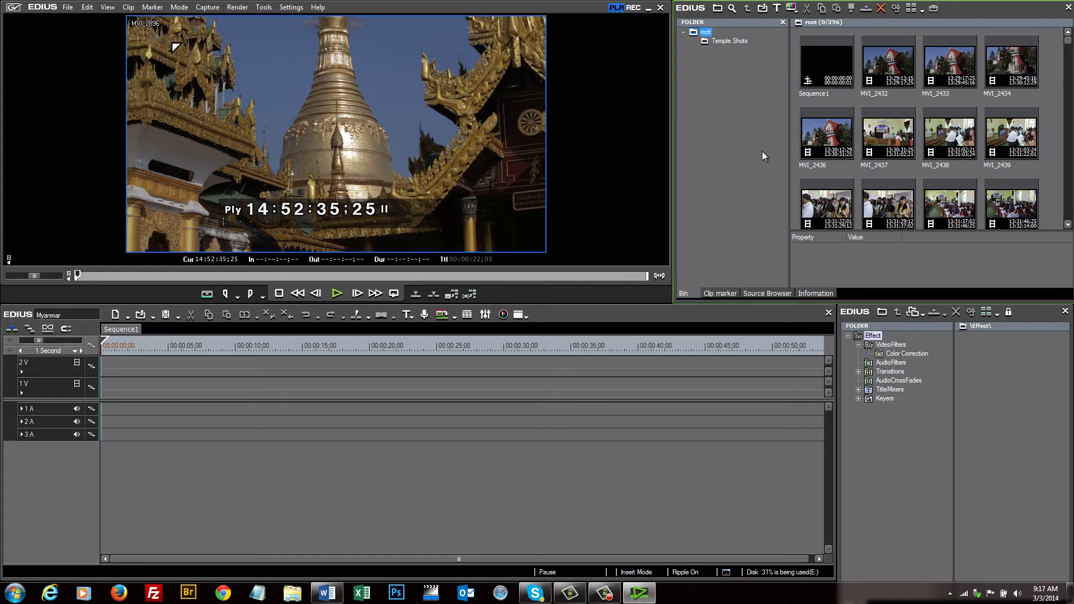
Save the current window arrangement as a new layout named "Editing layout"
click(106, 7)
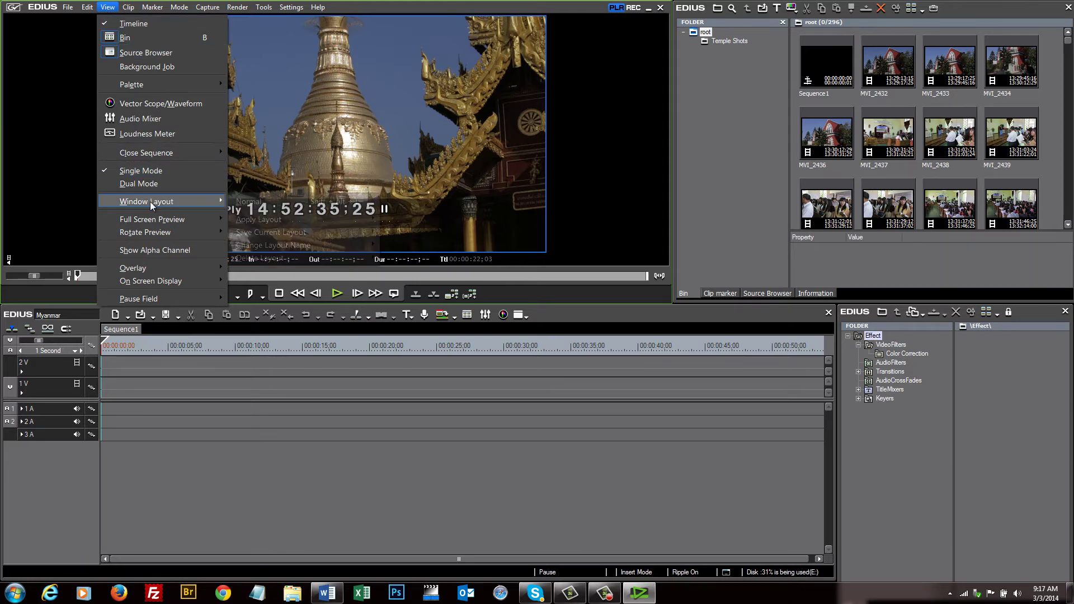
mouse_move(168, 202)
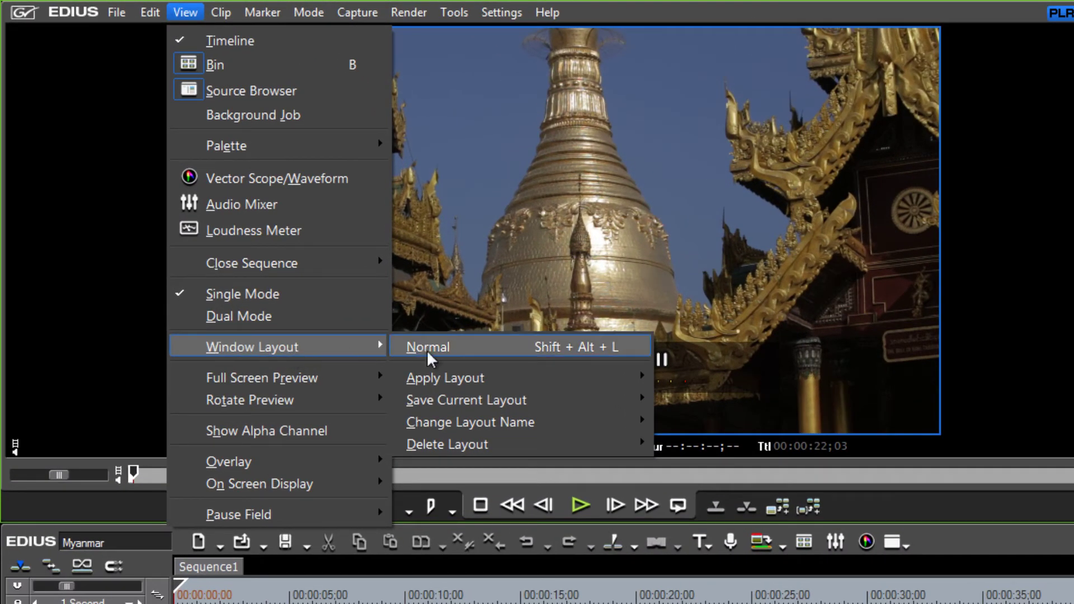
mouse_move(503, 401)
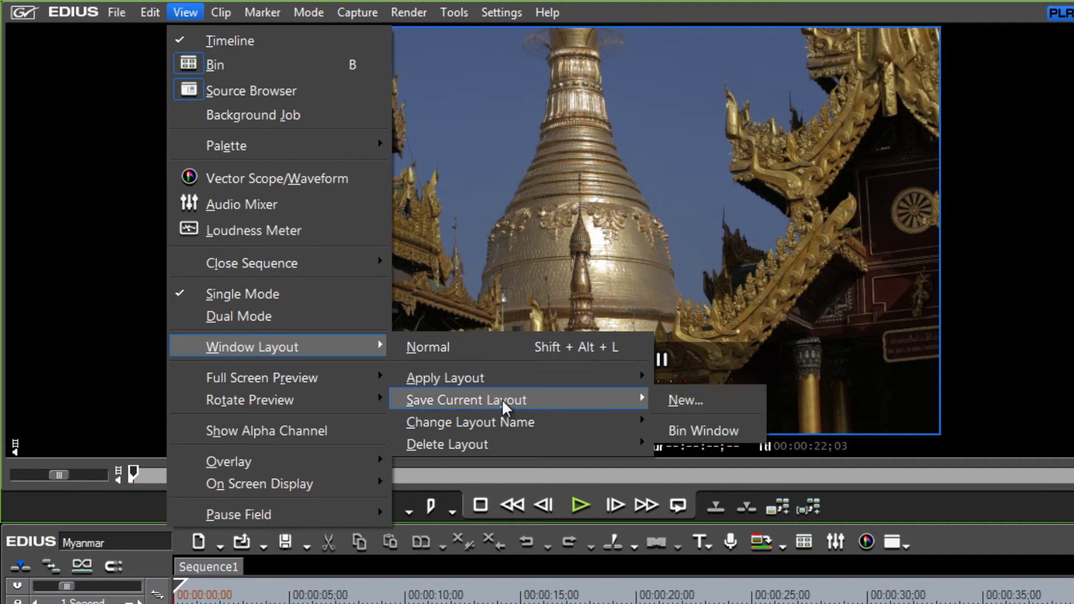
click(694, 398)
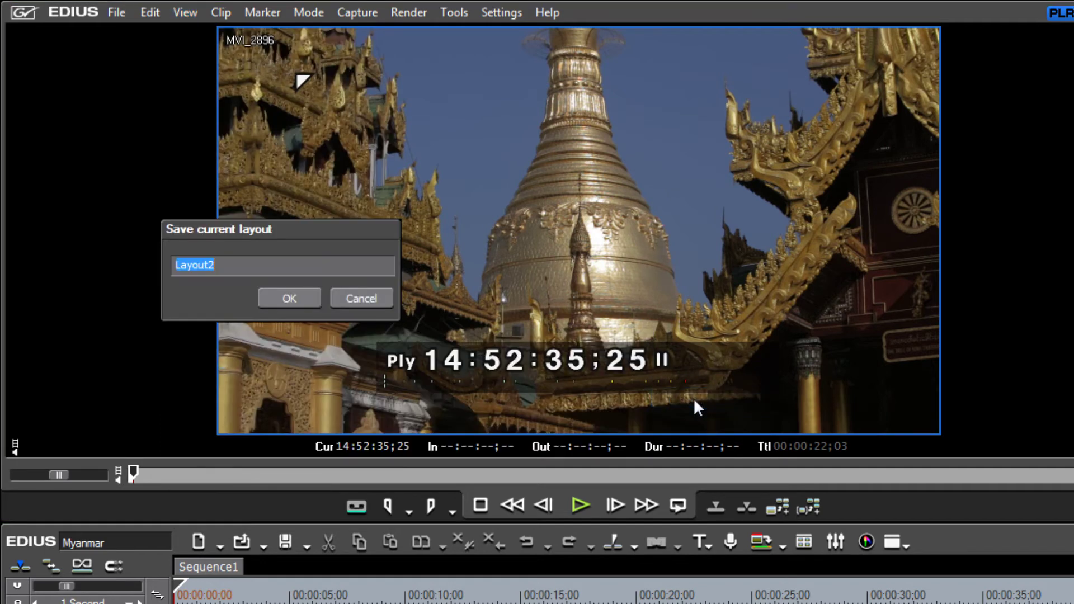
text(Editing)
key(Return)
Narrow the preview to alter the arrangement and apply the saved Bin Window layout
drag(954, 291, 808, 276)
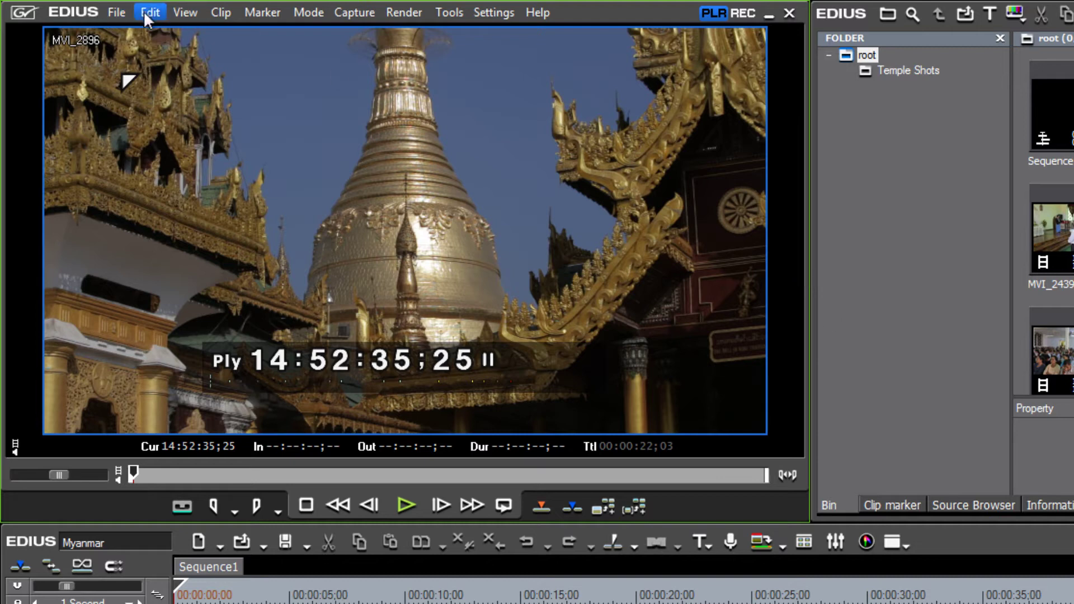
click(187, 13)
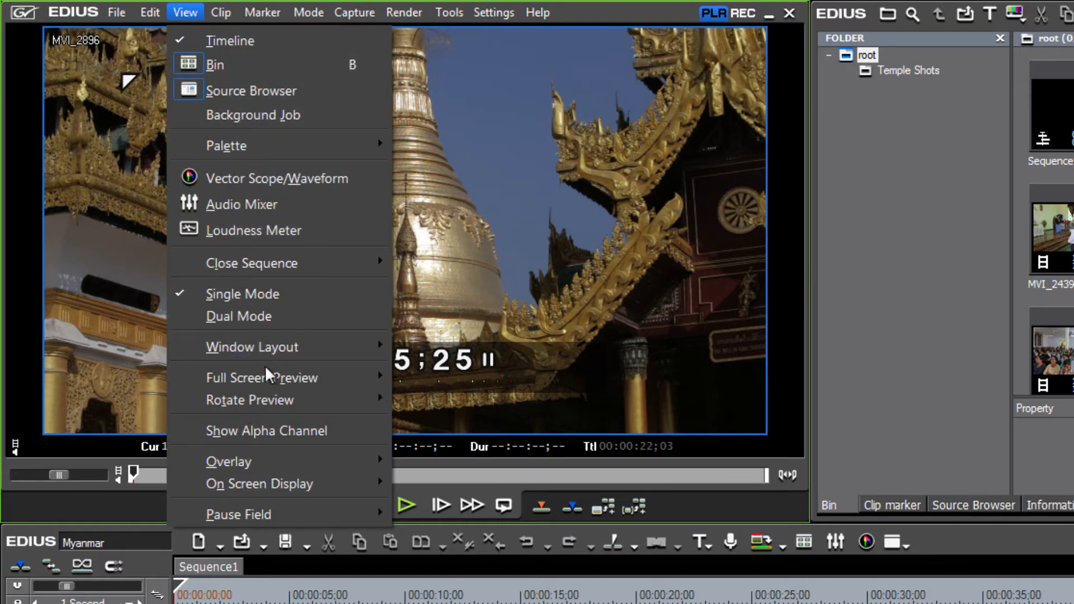
mouse_move(270, 378)
mouse_move(275, 350)
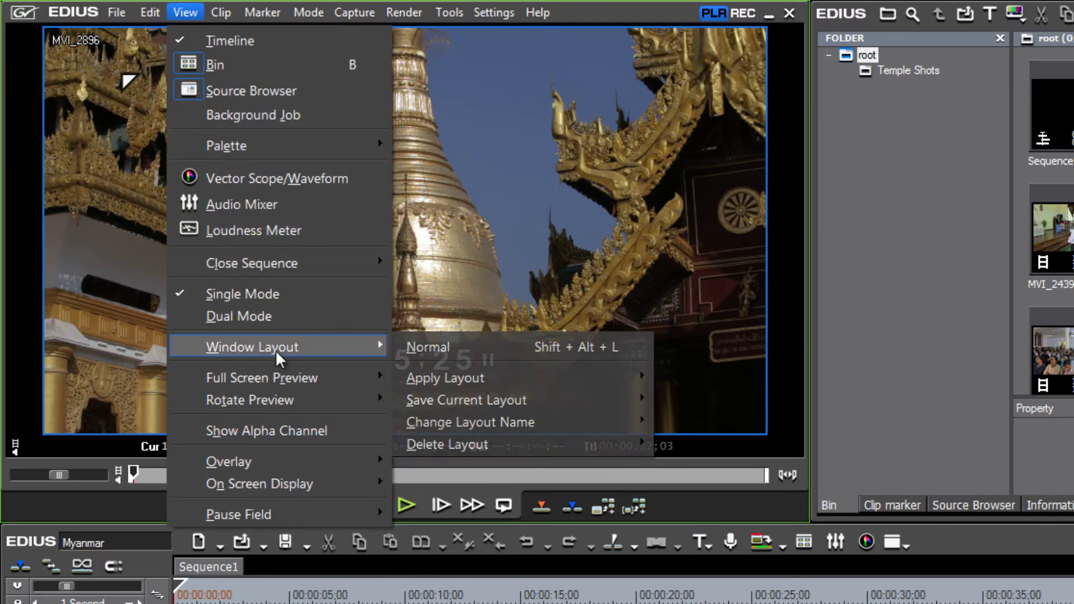
mouse_move(488, 373)
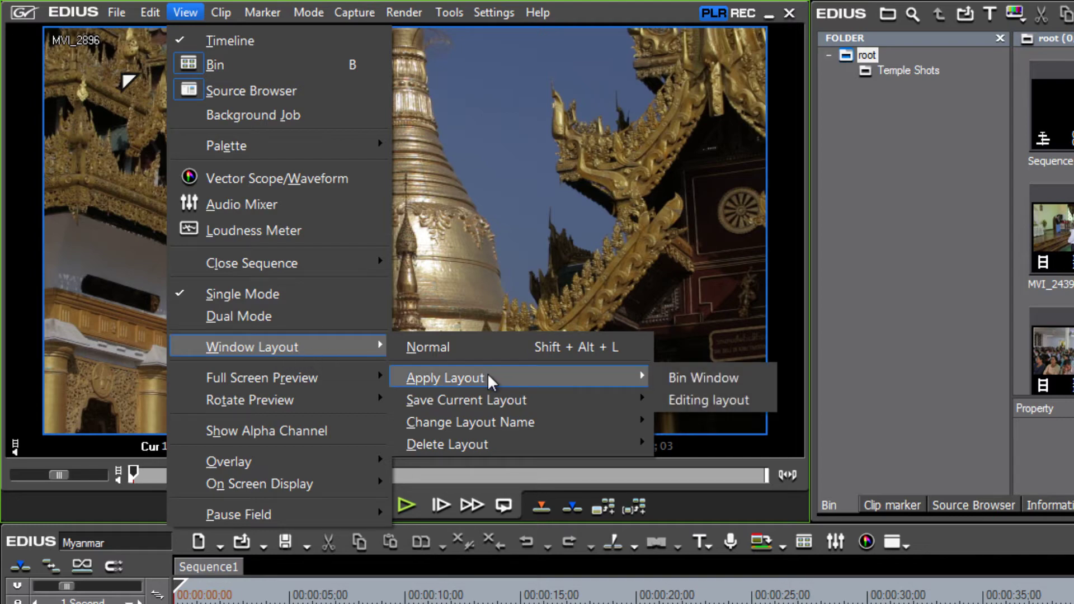
click(708, 376)
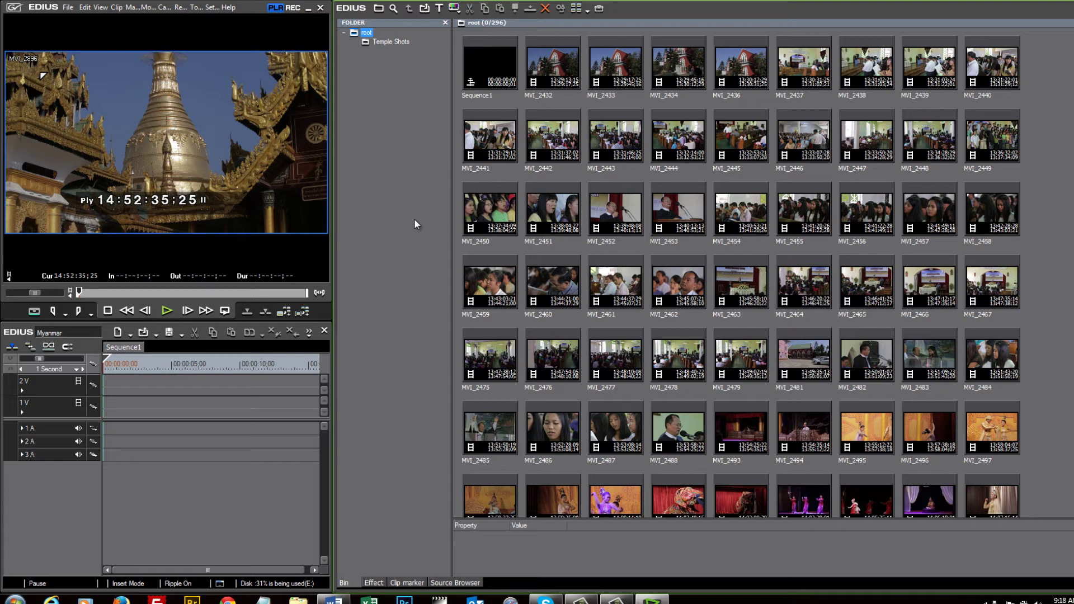
Apply the saved Editing layout to the workspace
click(101, 7)
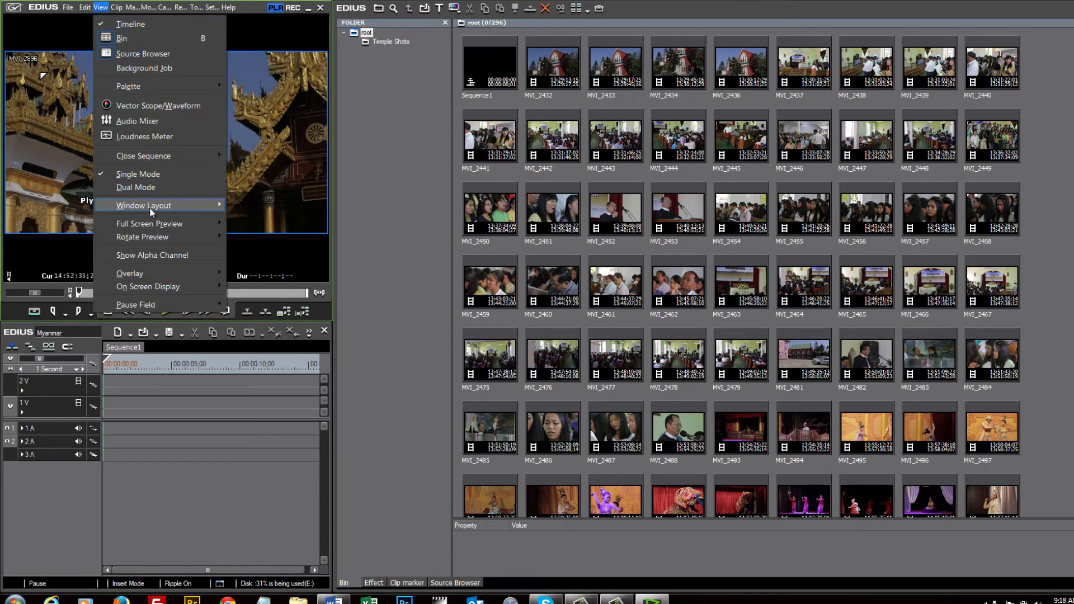
mouse_move(152, 206)
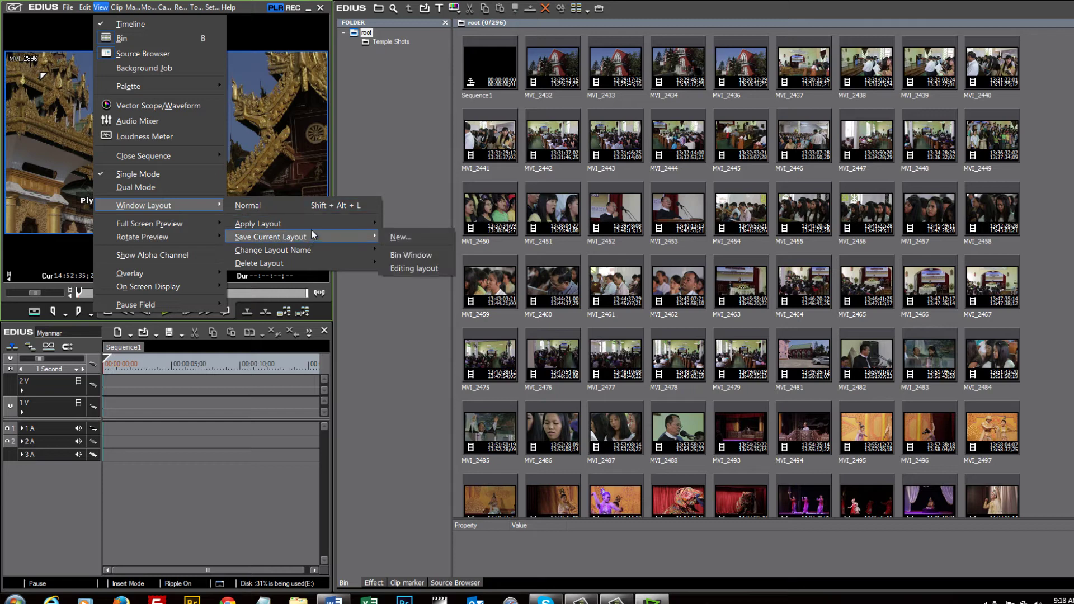
mouse_move(319, 223)
click(409, 236)
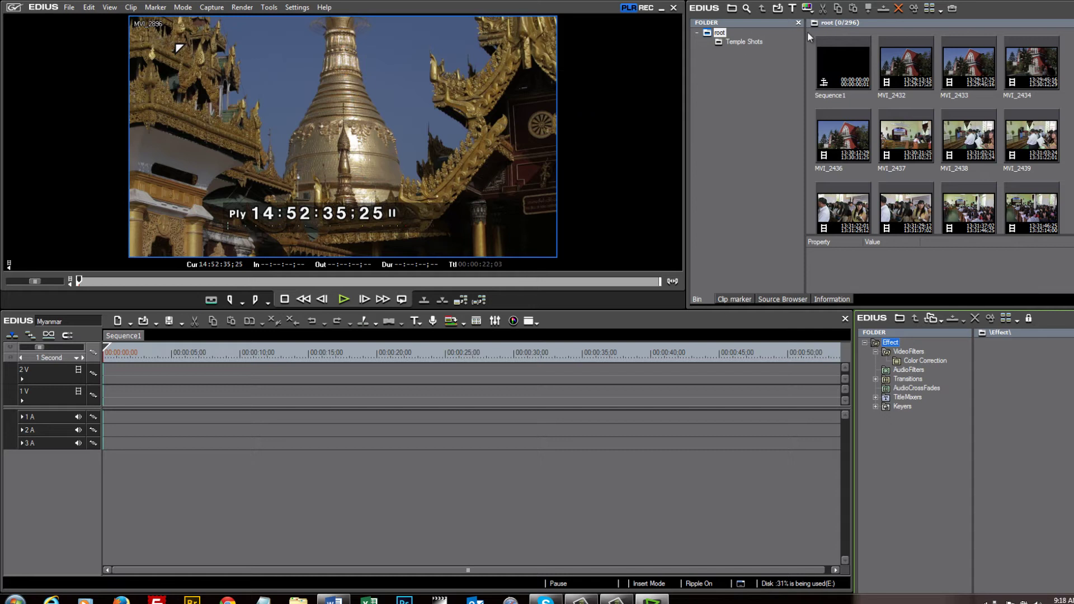
Switch the preview to Dual Mode to show separate player and recorder monitors
mouse_move(965, 12)
mouse_down()
mouse_move(980, 11)
mouse_move(964, 15)
mouse_up()
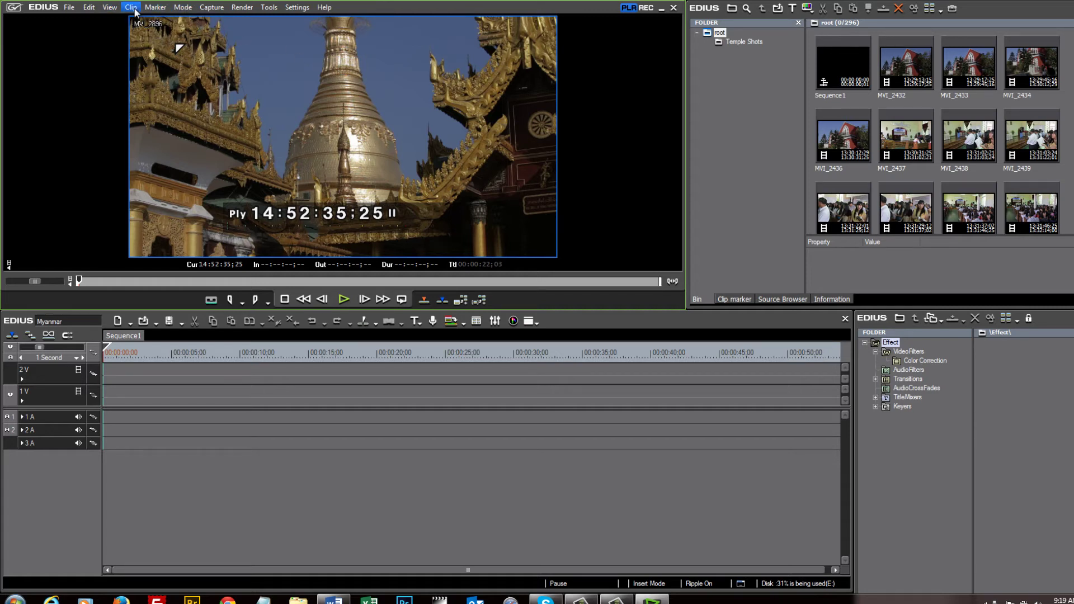
click(110, 7)
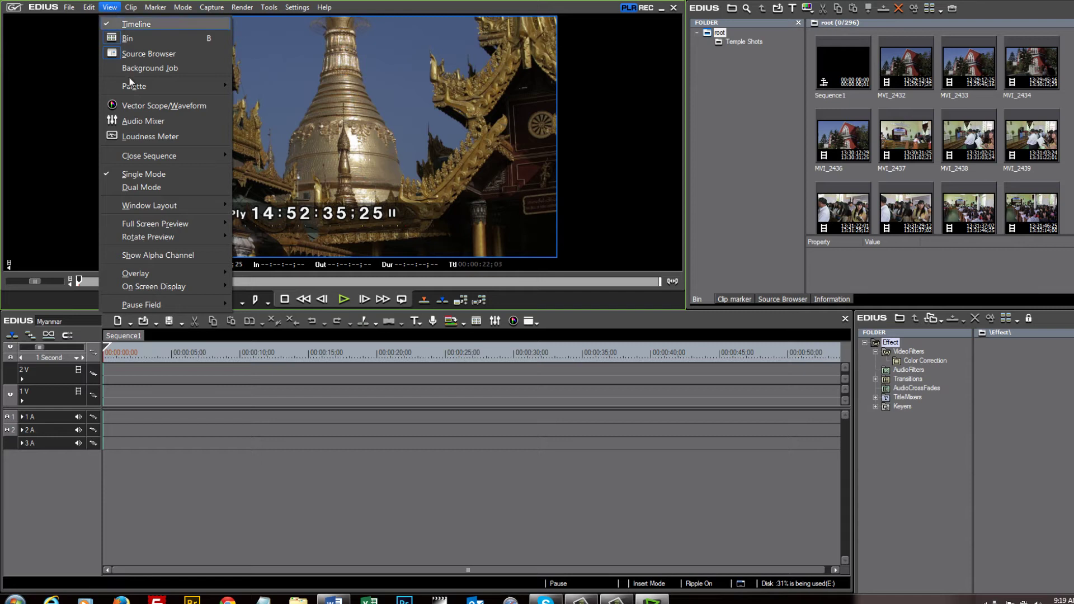
click(145, 187)
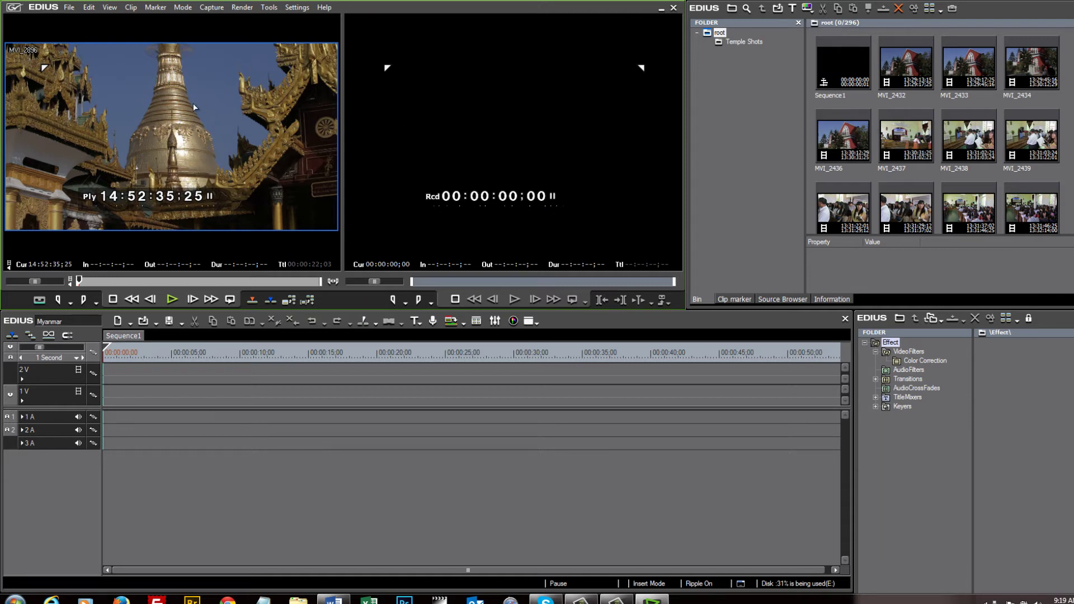
Place MVI_2896 from the player on track 1 V at about 10 seconds and move the timeline cursor to 00:00:30;07
drag(195, 107, 244, 399)
drag(227, 354, 517, 367)
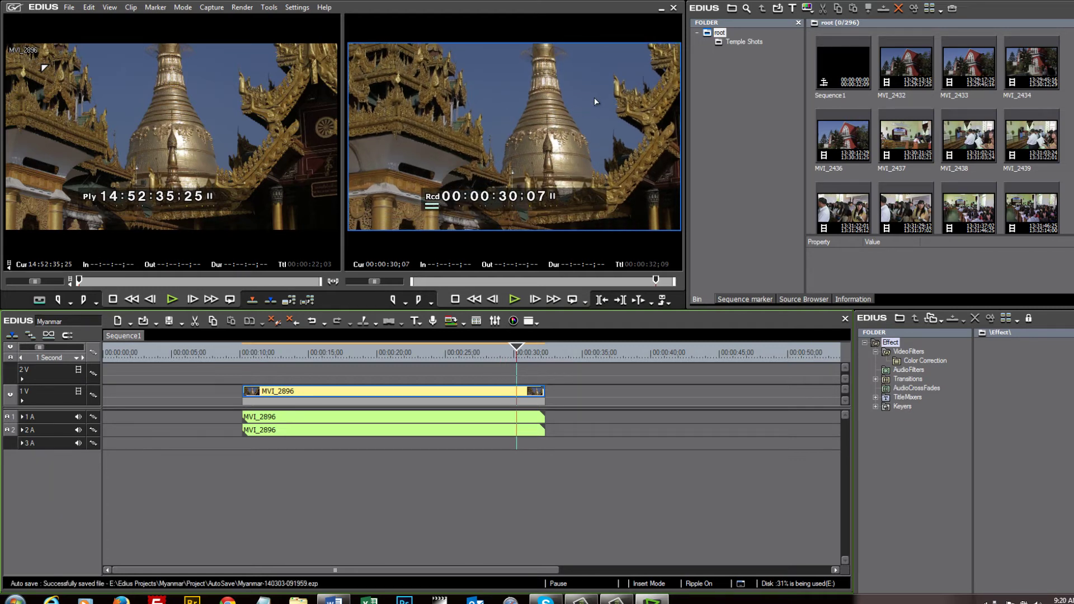
Load clip MVI_2524 from the Temple Shots folder into the player monitor
click(755, 41)
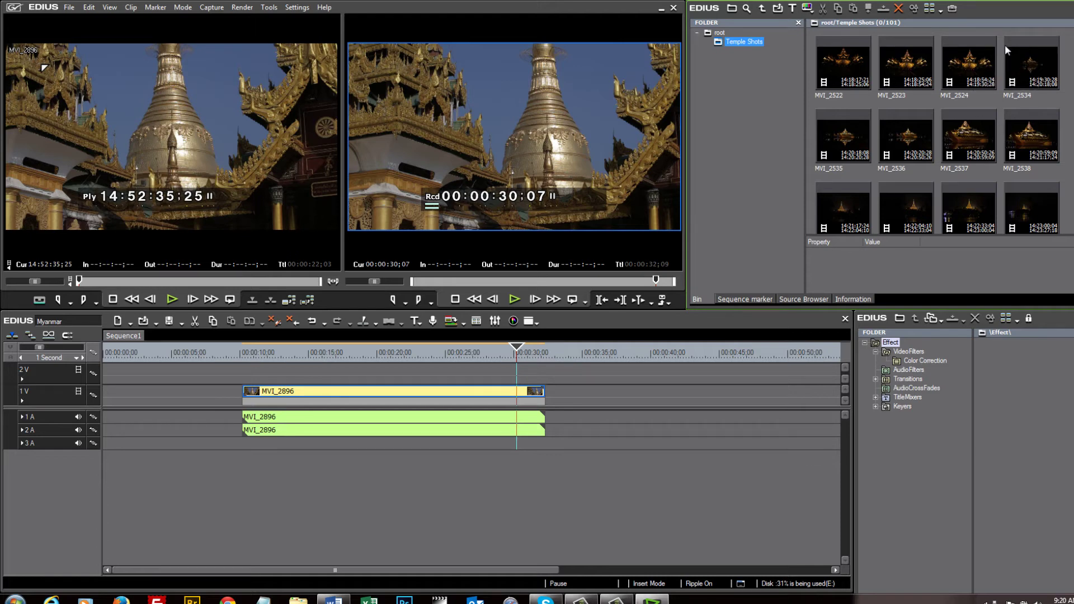
click(970, 66)
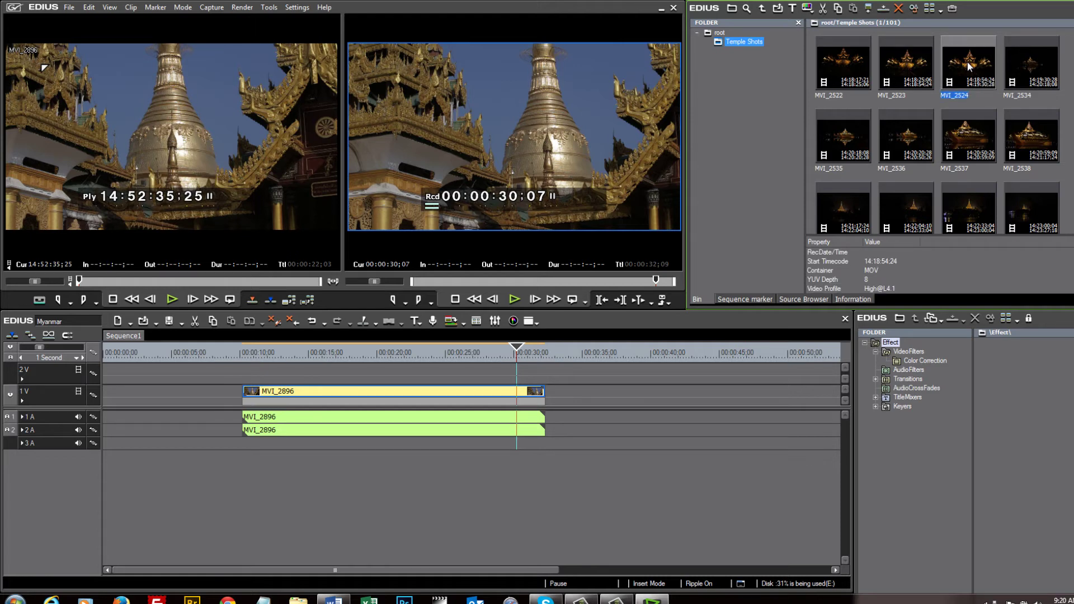
drag(970, 66, 150, 117)
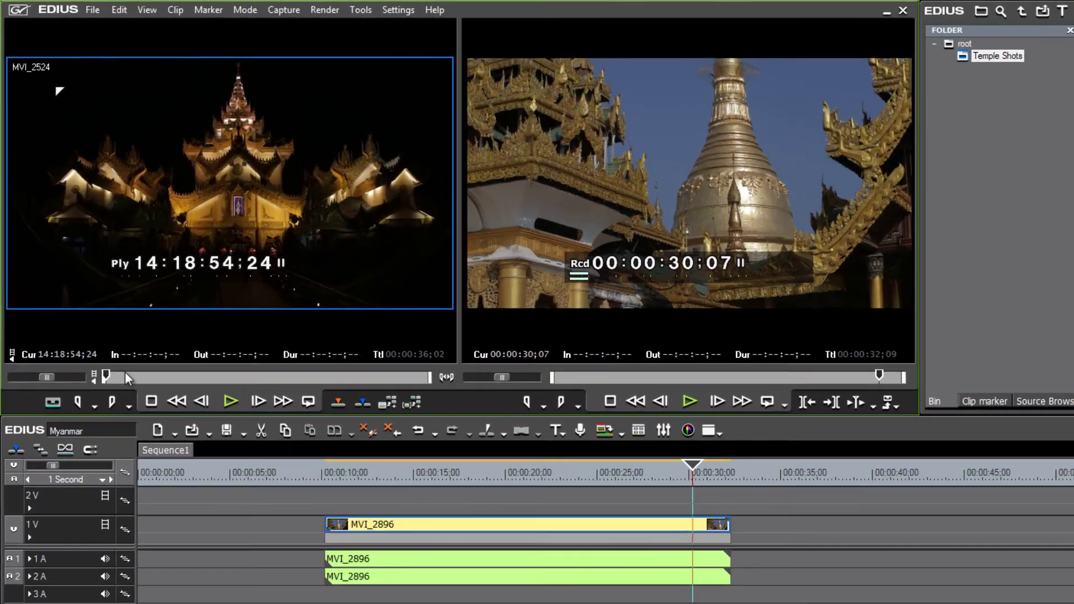
Mark MVI_2524 from In 14:19:10;11 to Out 14:19:19;14 and add it to track 1 V directly after MVI_2896
drag(94, 282, 156, 283)
drag(302, 539, 351, 550)
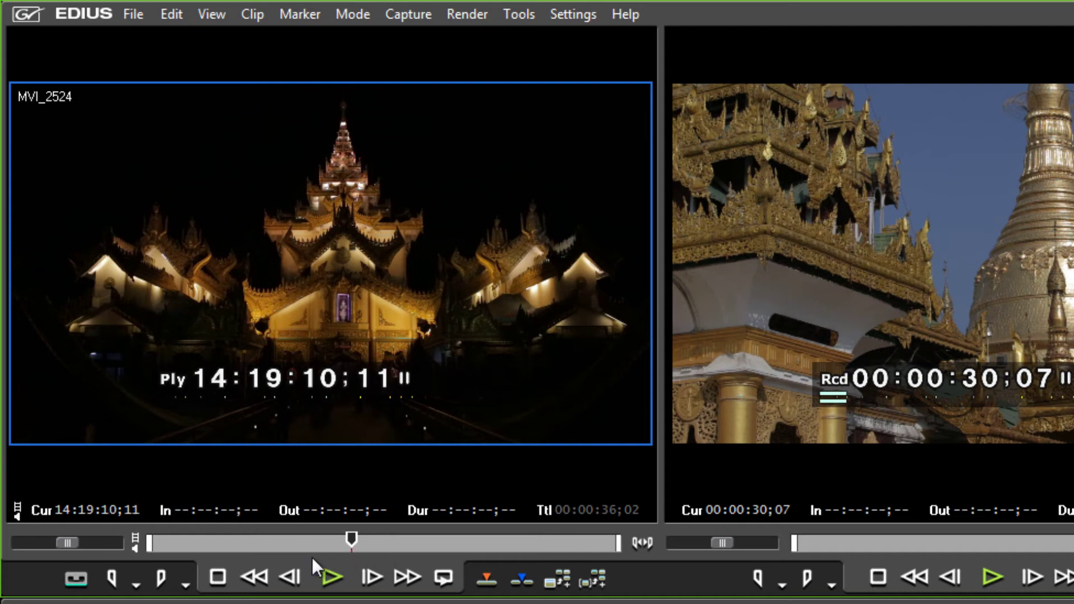
click(113, 581)
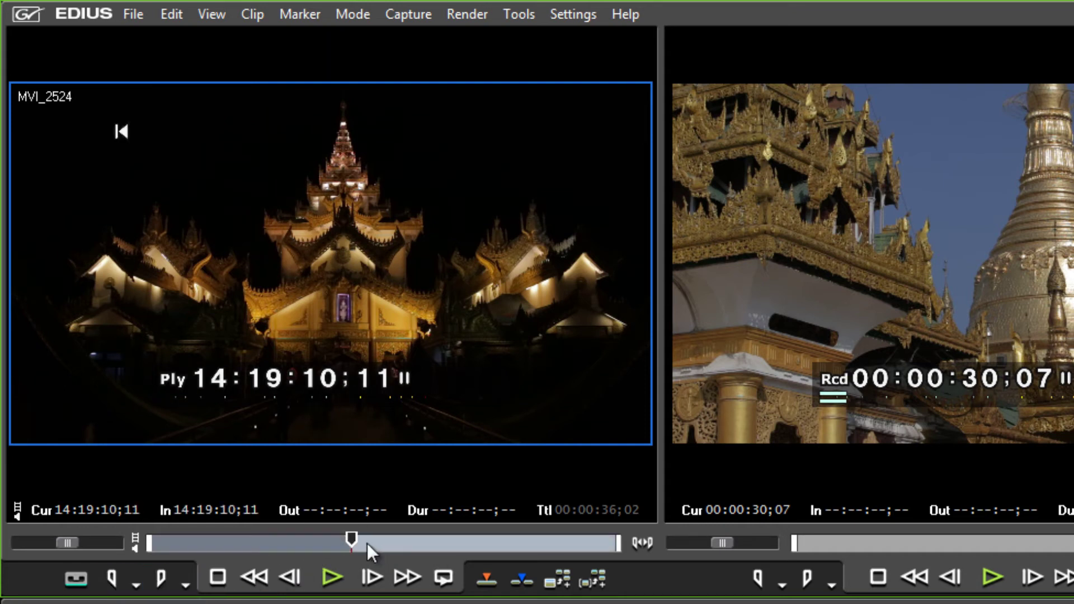
drag(367, 543, 468, 552)
click(163, 580)
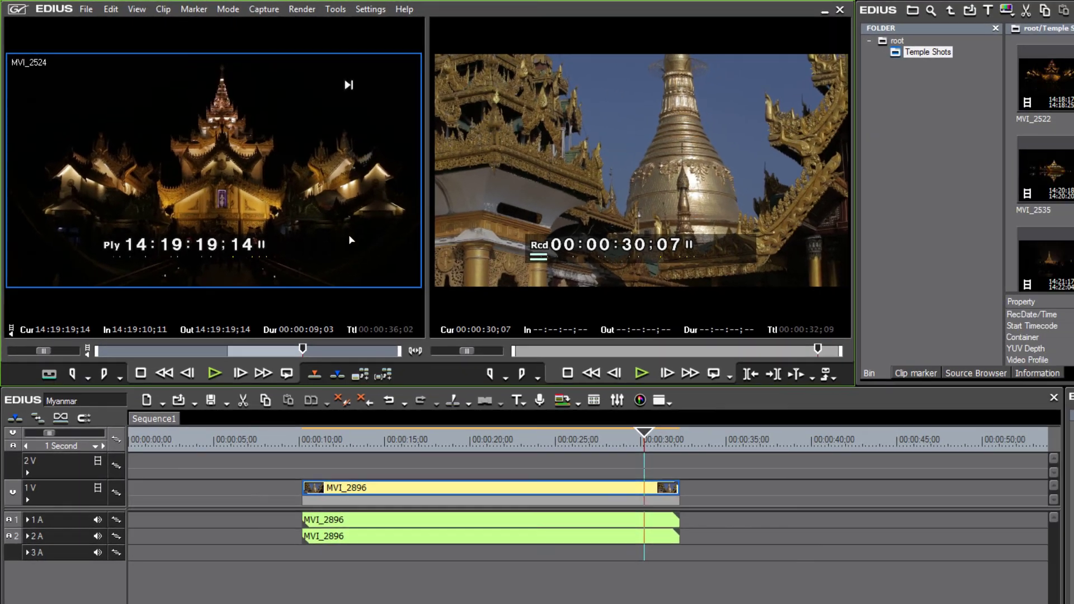
drag(348, 234, 777, 468)
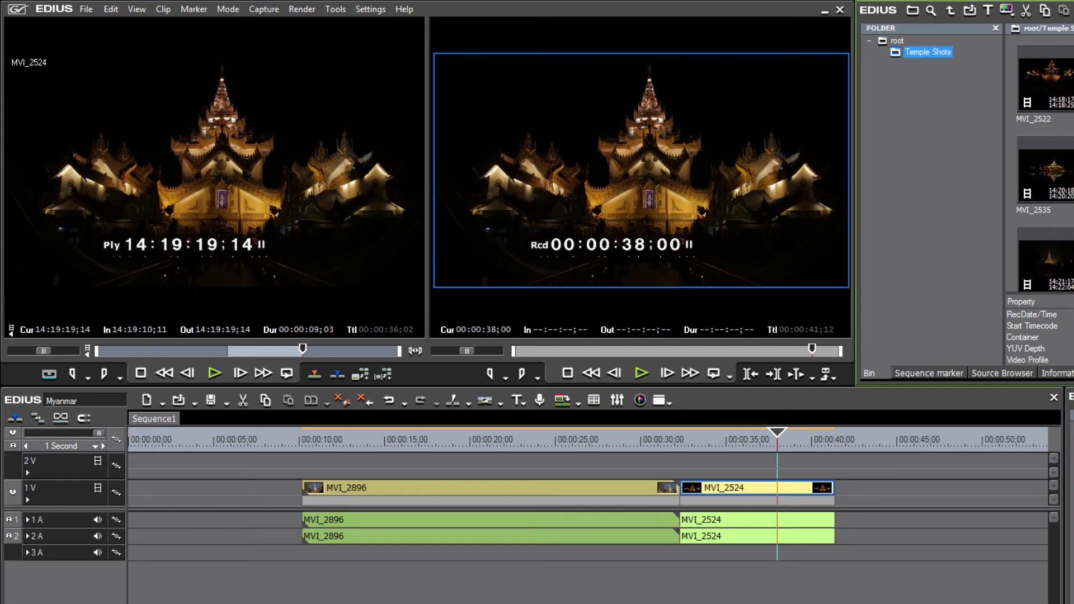
Load clip MVI_2591 from the Temple Shots folder into the player monitor
scroll(1041, 163, down, 10)
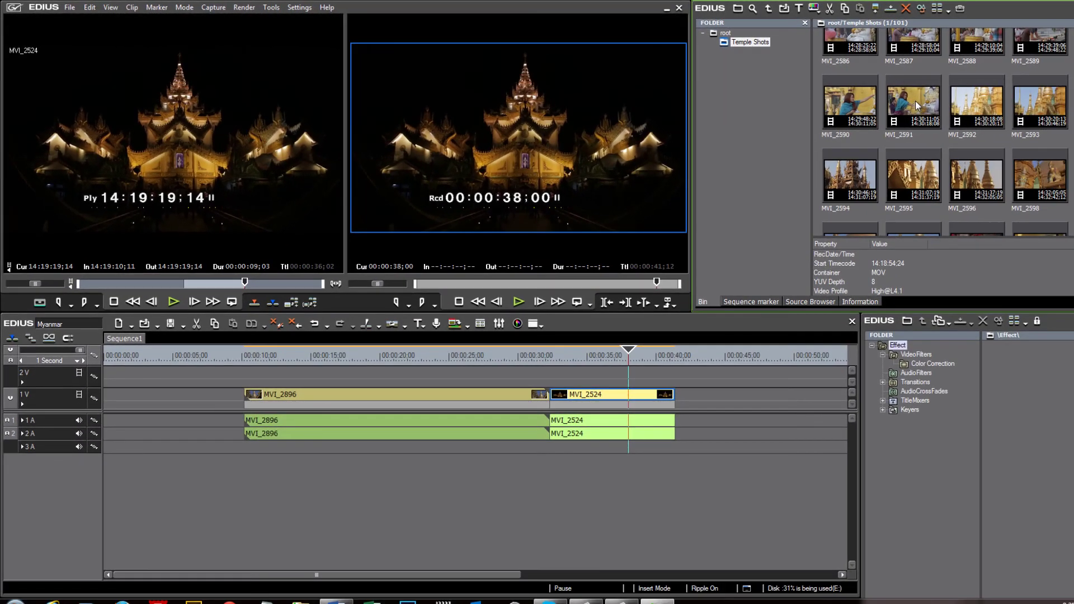
click(915, 101)
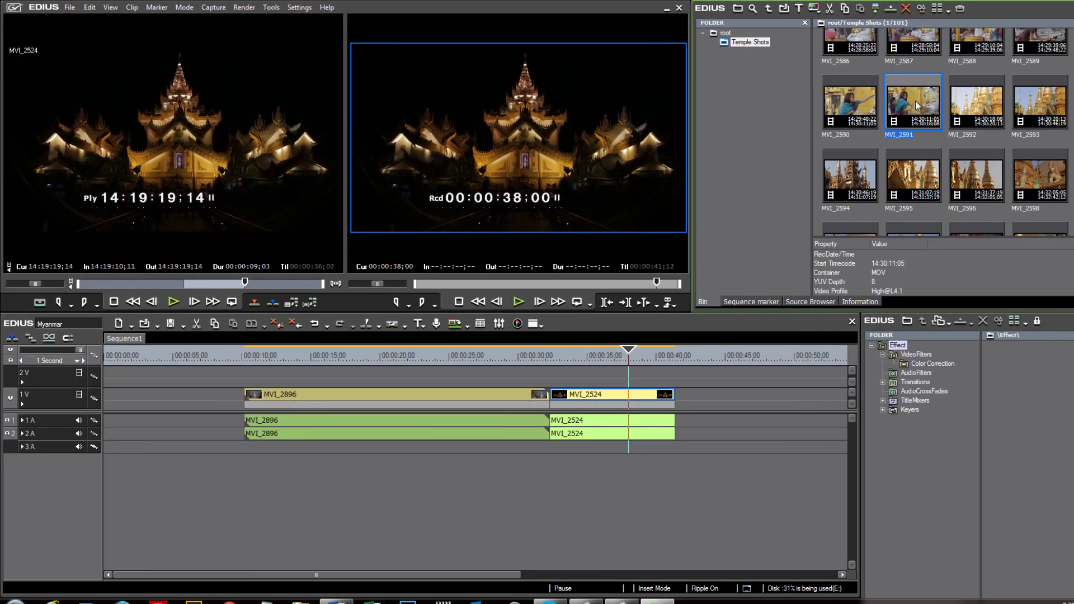
double_click(915, 100)
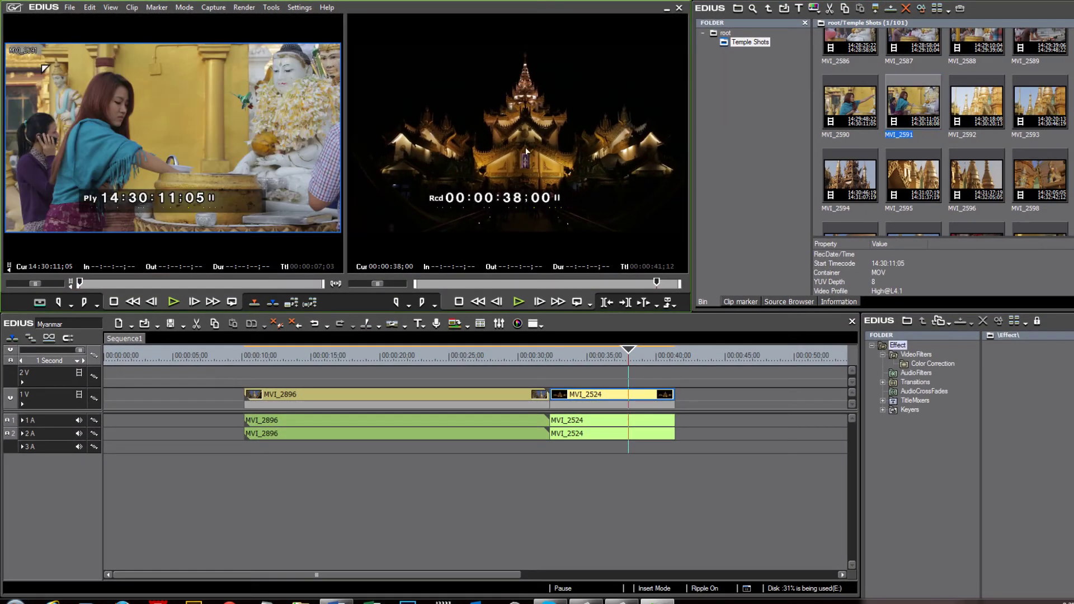
Mark MVI_2591 from In 14:30:12;14 to Out 14:30:16;23 and add it to track 1 V directly after MVI_2524
drag(80, 283, 125, 285)
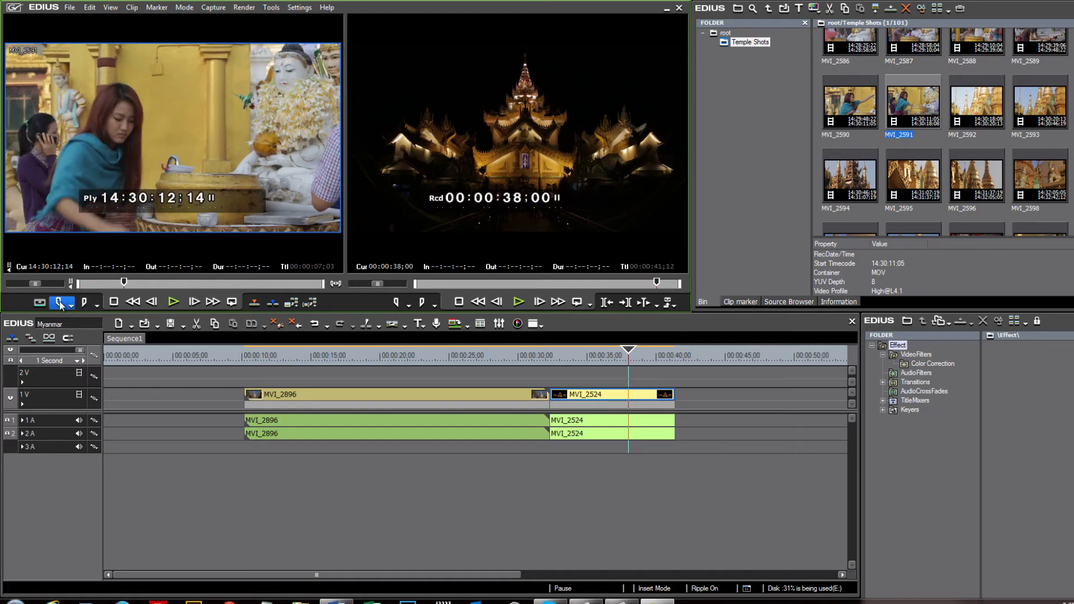
click(58, 302)
click(220, 284)
click(270, 284)
key(o)
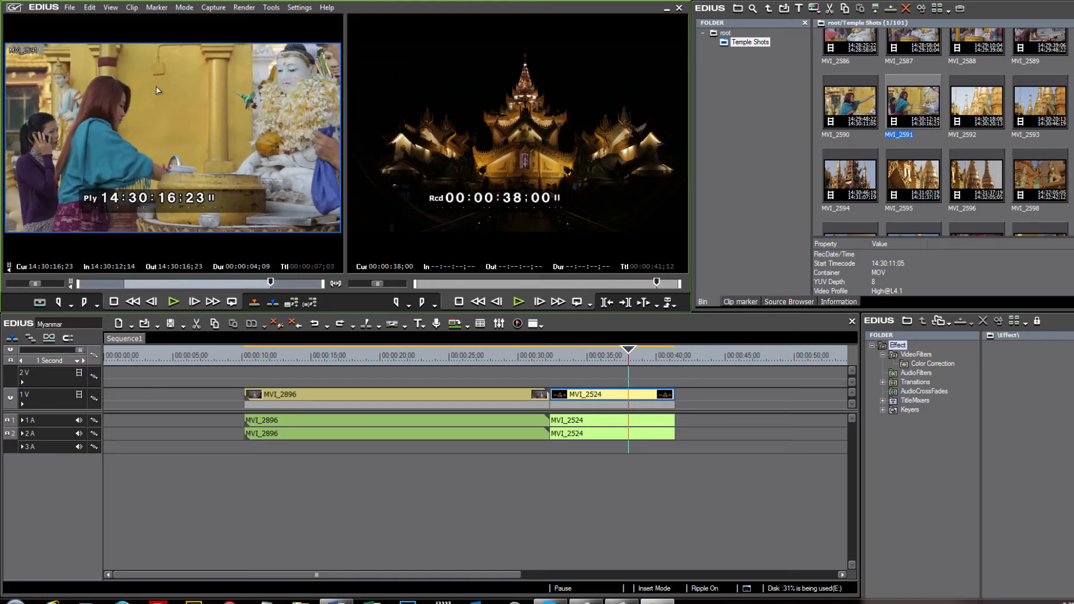
drag(158, 117, 684, 400)
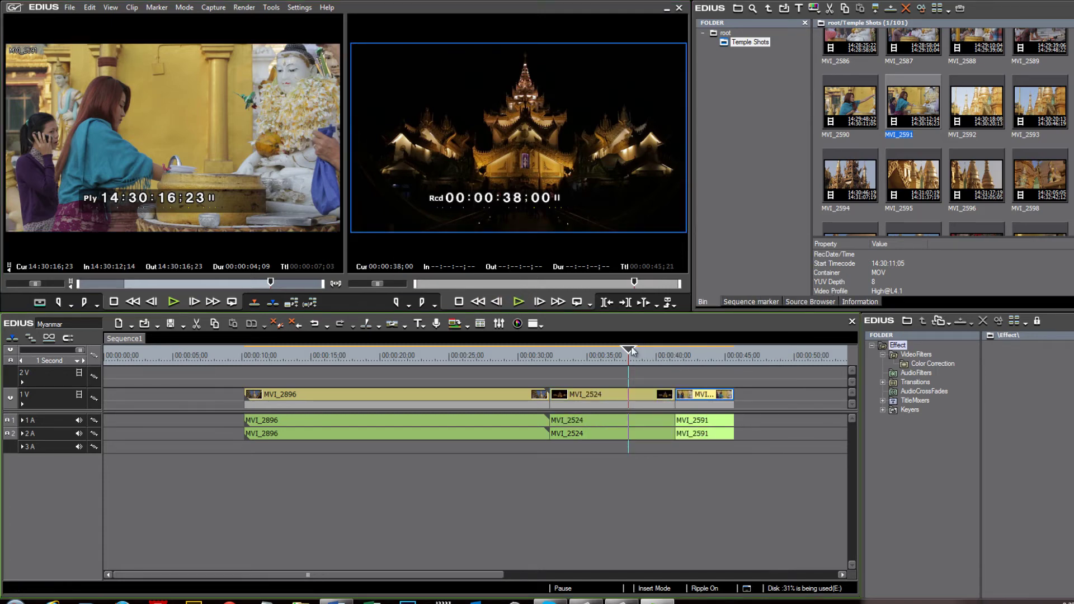
Play the timeline from 00:00:40;24 into MVI_2591, place the cursor at 00:00:43;25 and extend the clip's end to about 00:00:47;06
drag(628, 351, 670, 362)
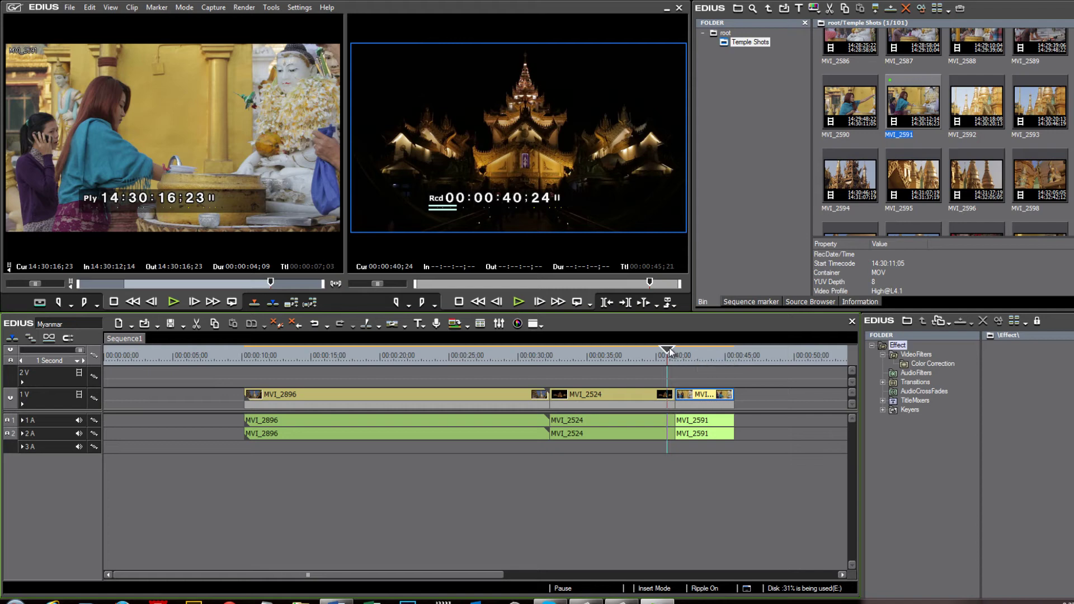
key(space)
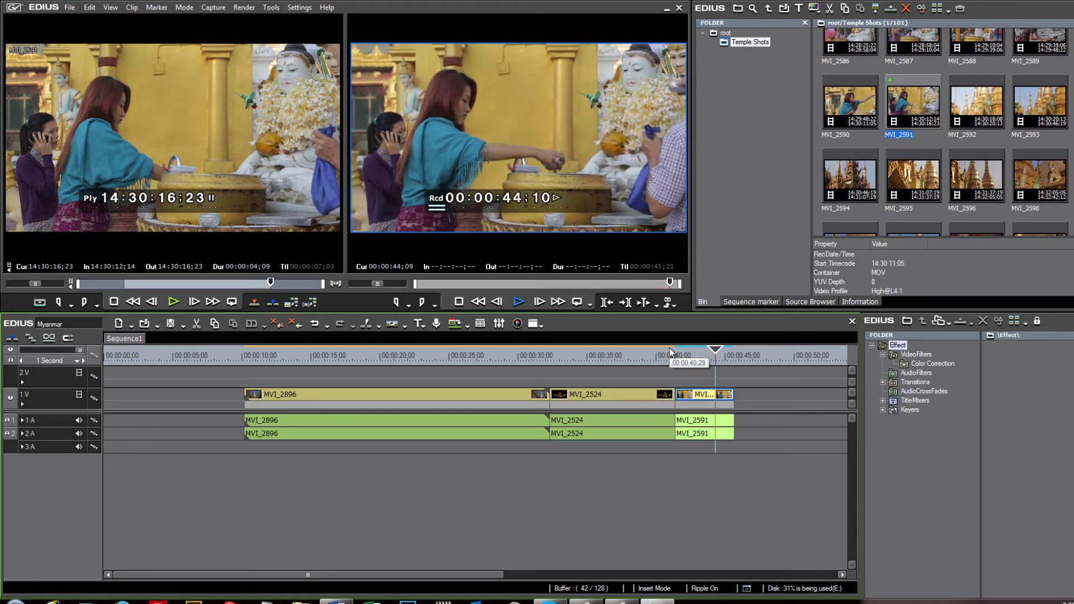
click(710, 352)
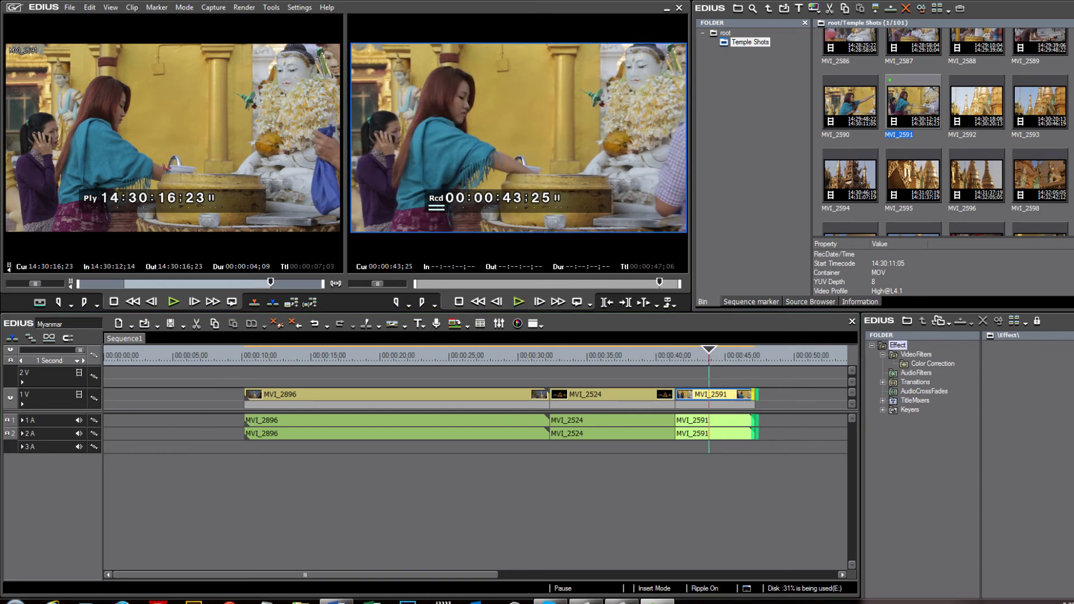
Insert MVI_2610 from the Temple Shots folder into MVI_2591 on track 1 V at about 00:00:45 and play the timeline
scroll(914, 237, down, 3)
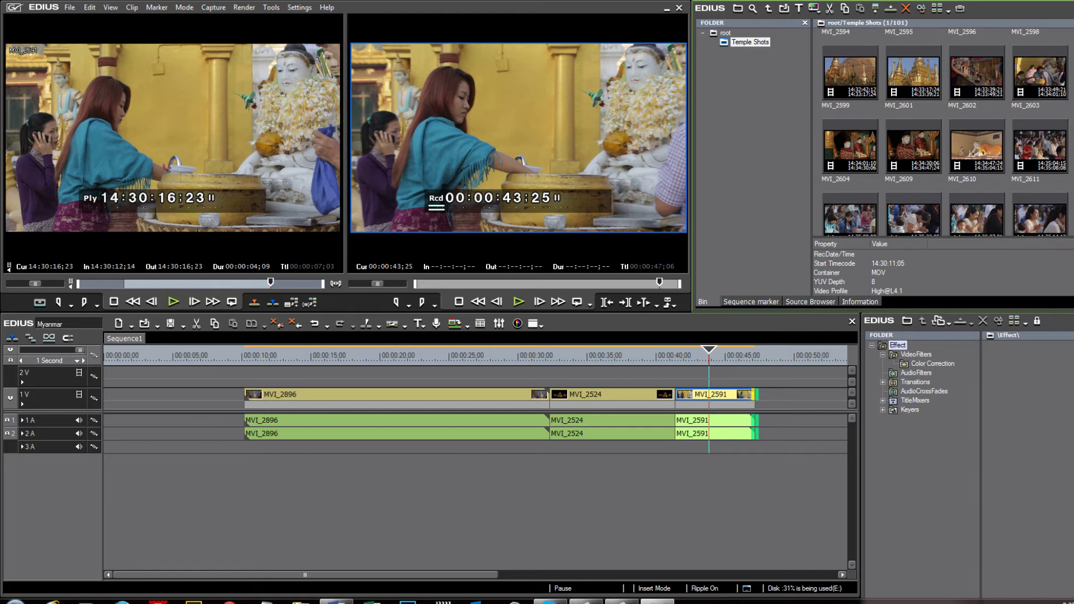
scroll(945, 132, down, 1)
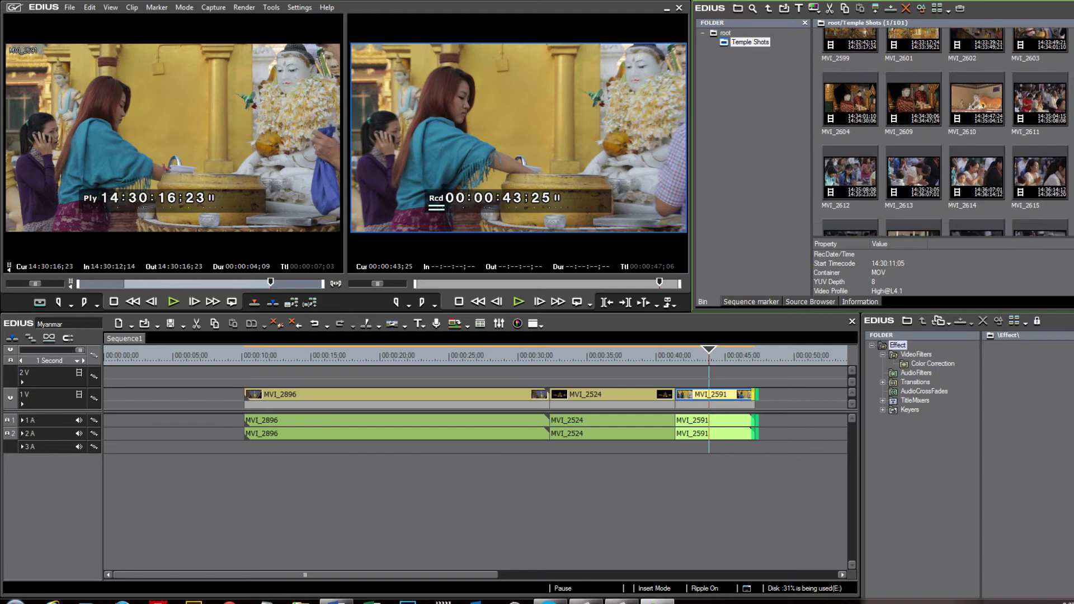
click(982, 95)
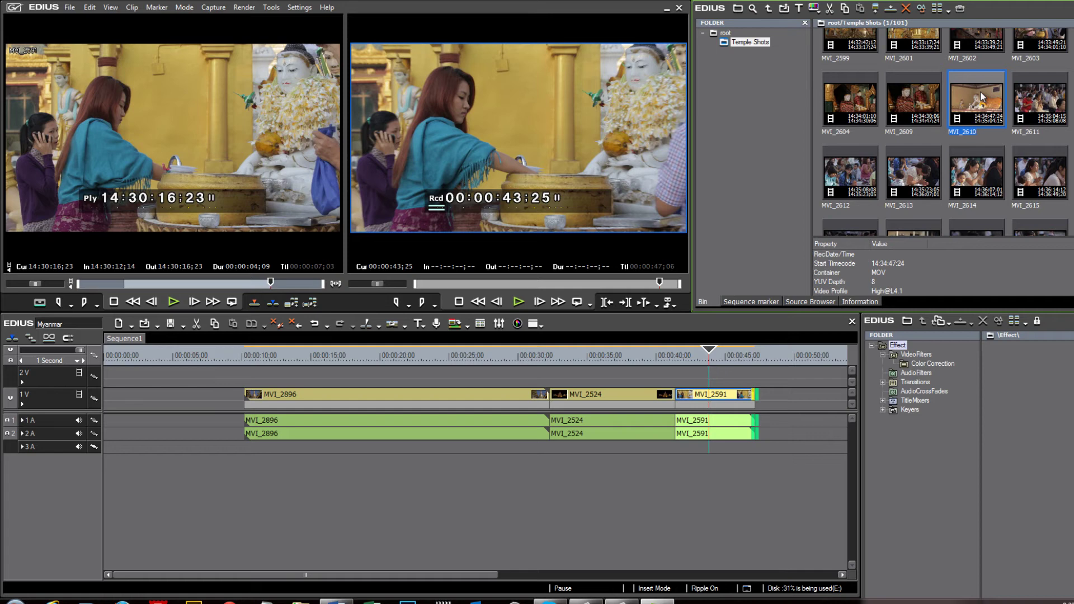
drag(980, 91, 733, 395)
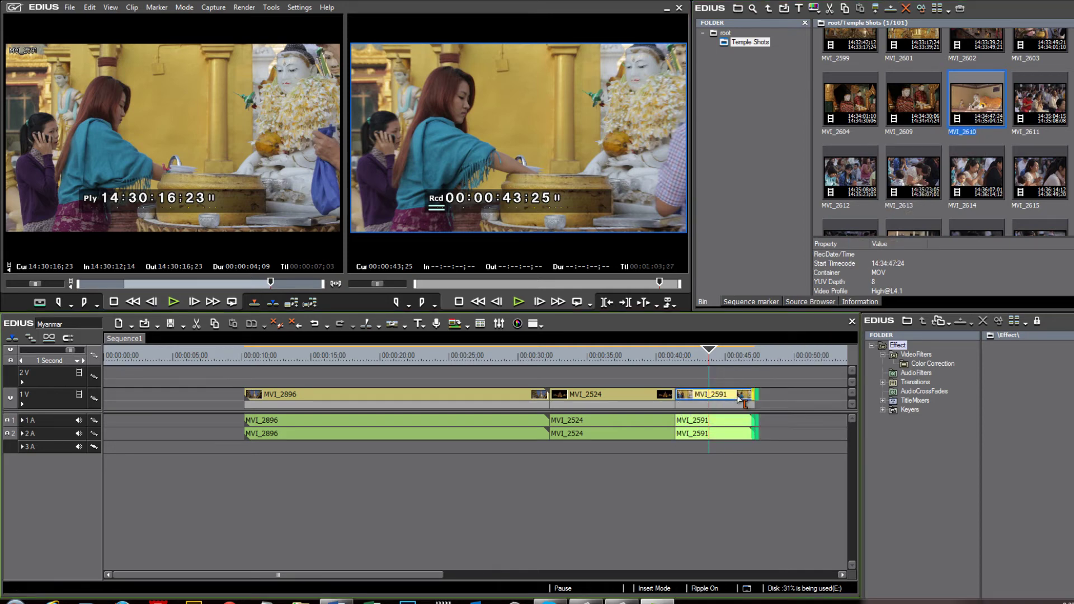
key(space)
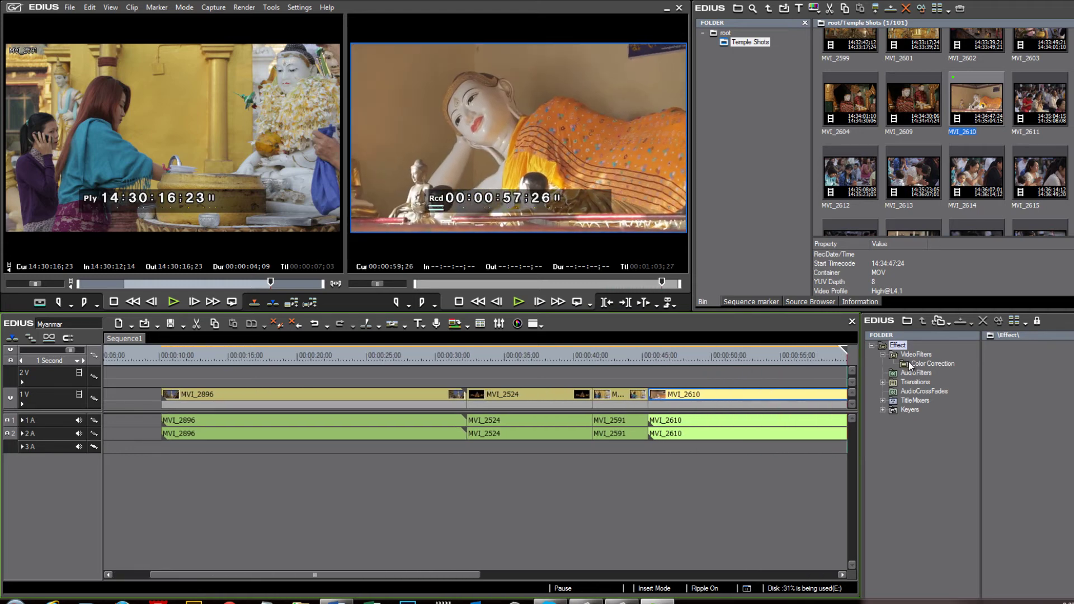
Trim the start of MVI_2610 on track 1 V to leave about 5 seconds and scrub the timeline cursor to 00:00:49;07
drag(660, 364, 649, 370)
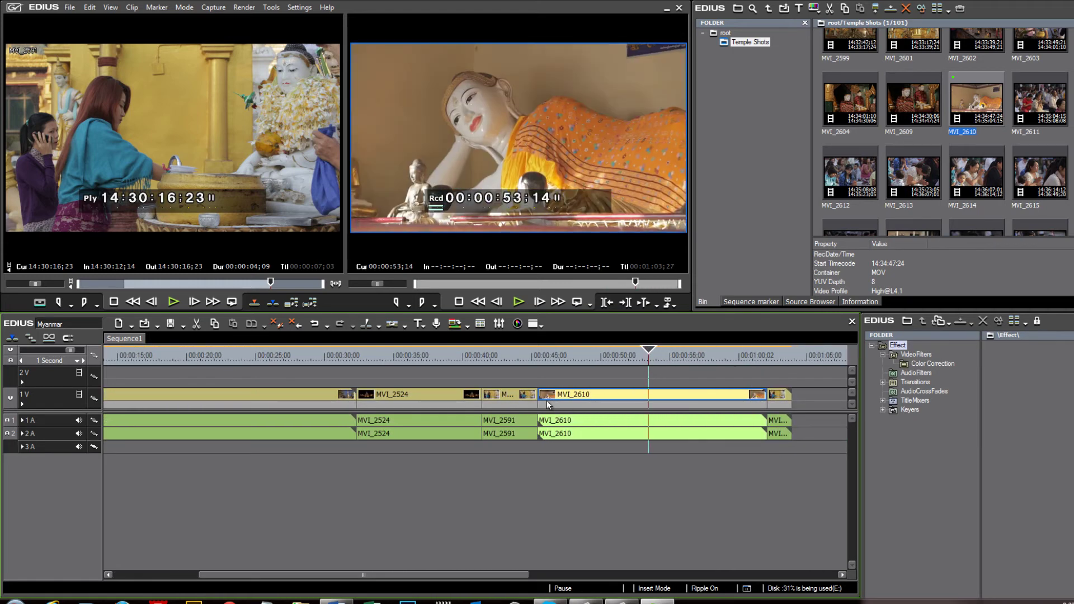
drag(546, 399, 709, 399)
drag(566, 358, 590, 359)
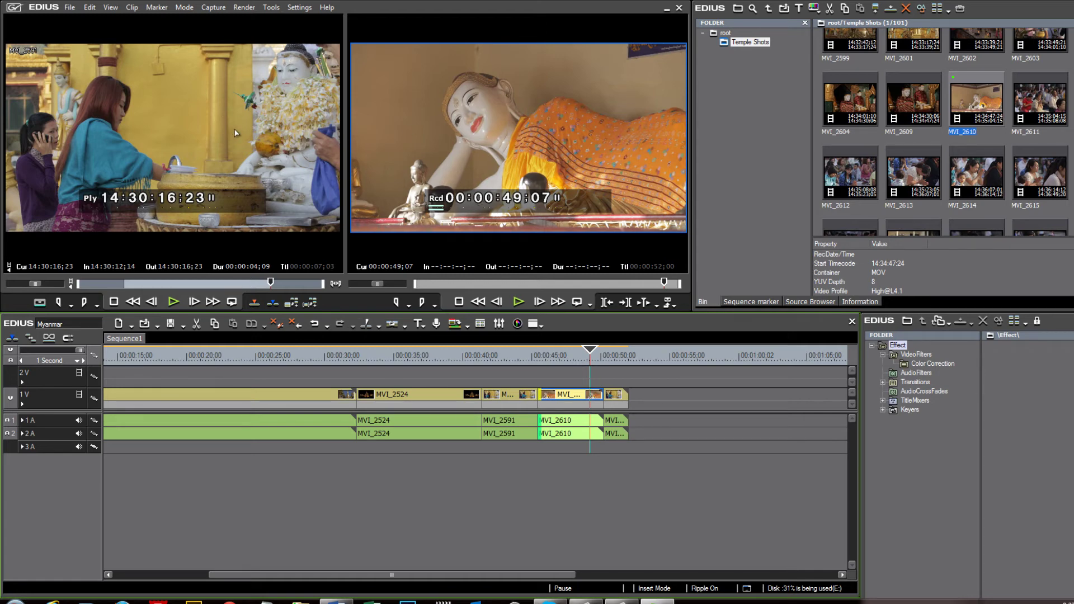
Activate the player monitor and the recorder monitor in turn and move the timeline cursor to 00:00:48;00
click(168, 118)
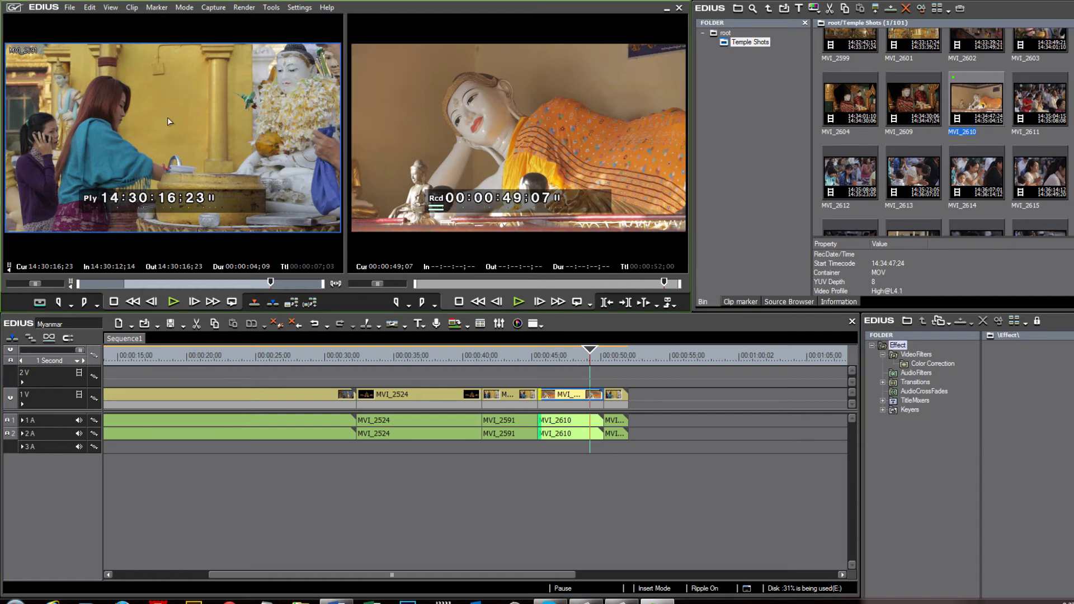
click(479, 81)
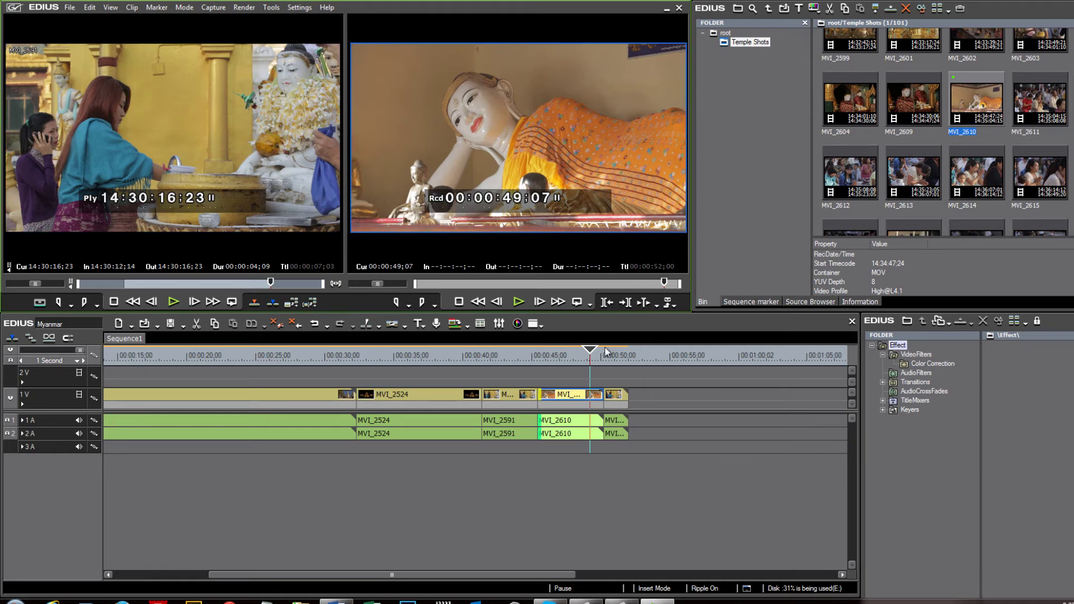
mouse_move(591, 352)
mouse_down()
mouse_move(498, 351)
mouse_move(573, 351)
mouse_up()
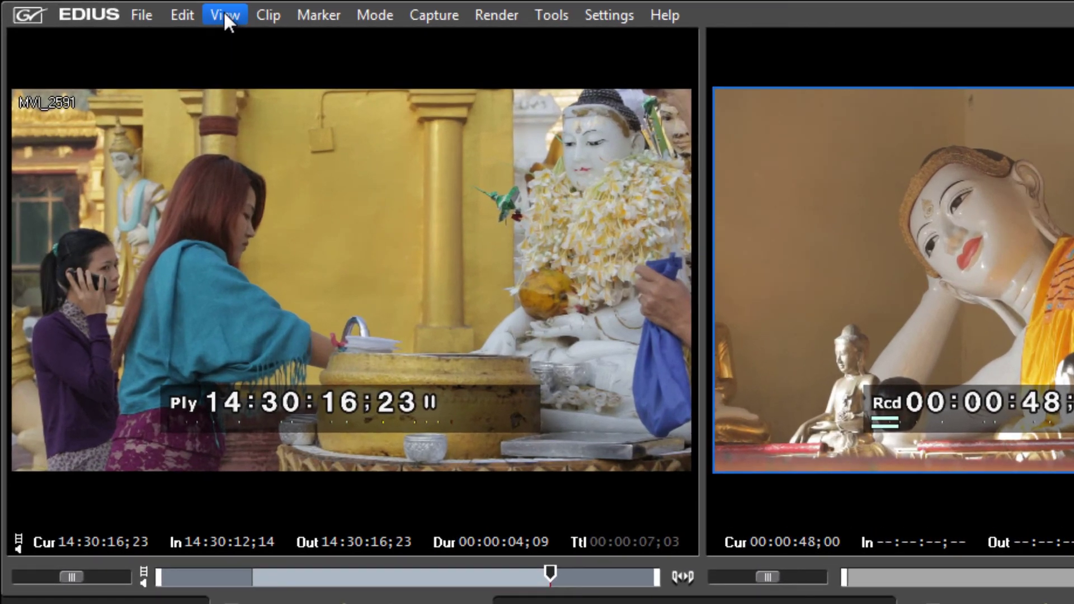
Switch the preview to Single Mode and scrub the timeline cursor to 00:00:48;08
click(225, 17)
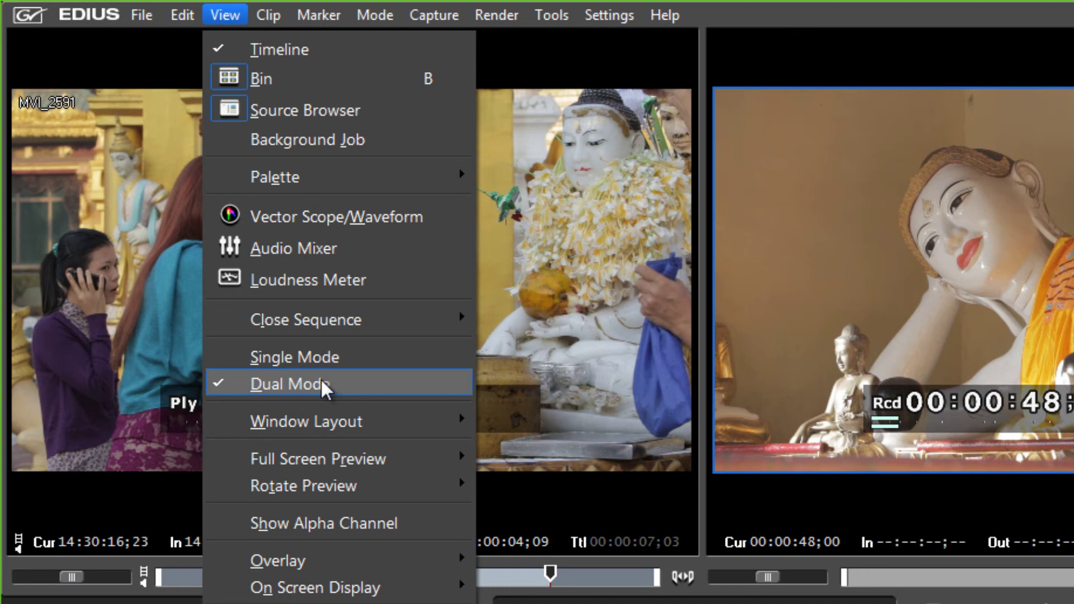
click(270, 357)
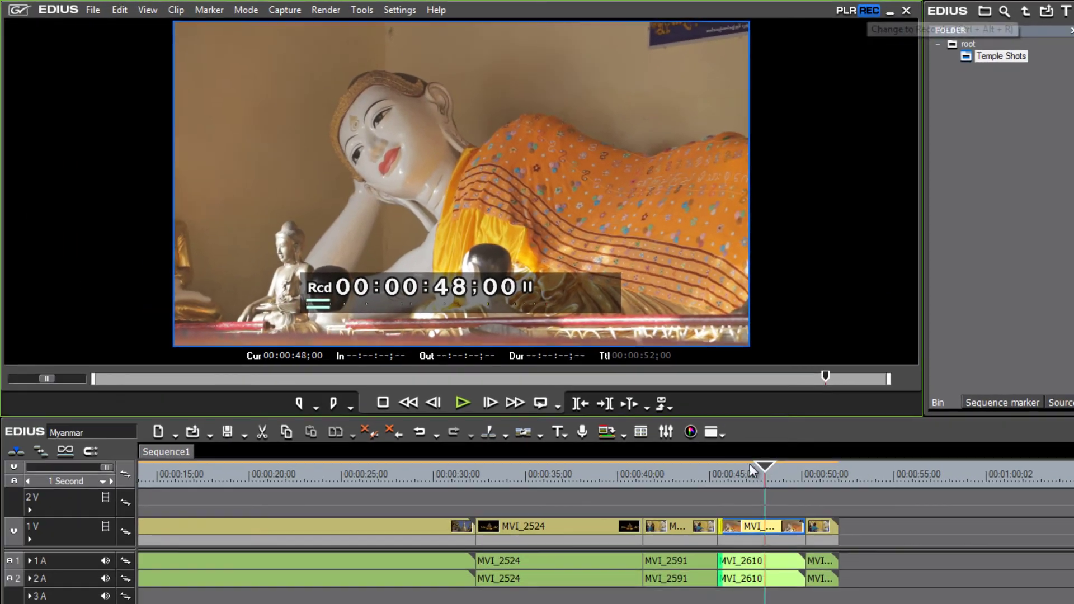
mouse_move(752, 473)
mouse_down()
mouse_move(562, 473)
mouse_move(779, 479)
mouse_move(770, 479)
mouse_up()
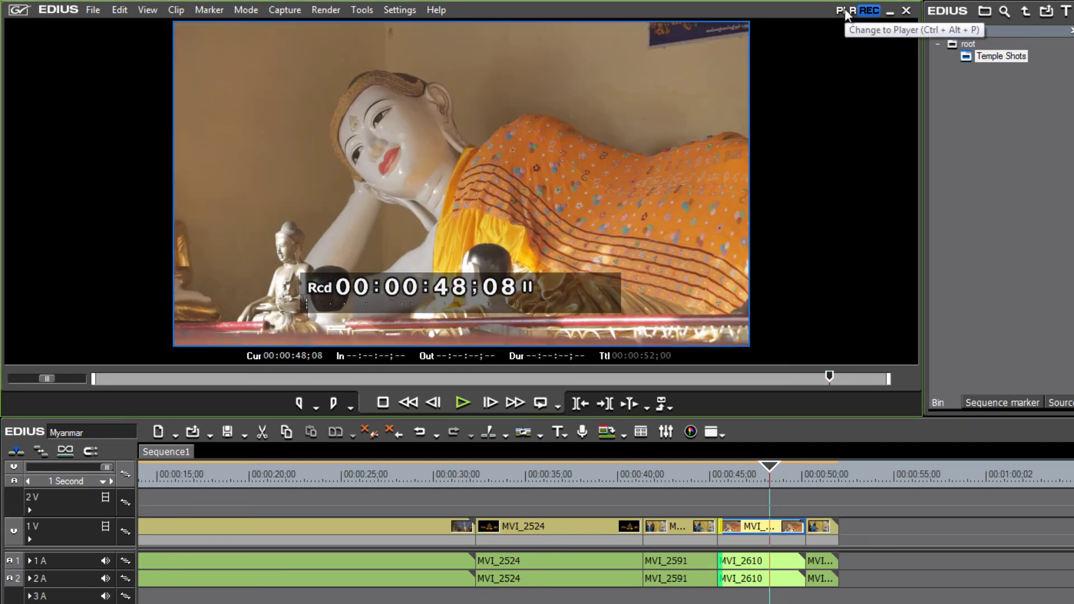
Toggle the single preview window between player and recorder twice, ending on the recorder
click(845, 8)
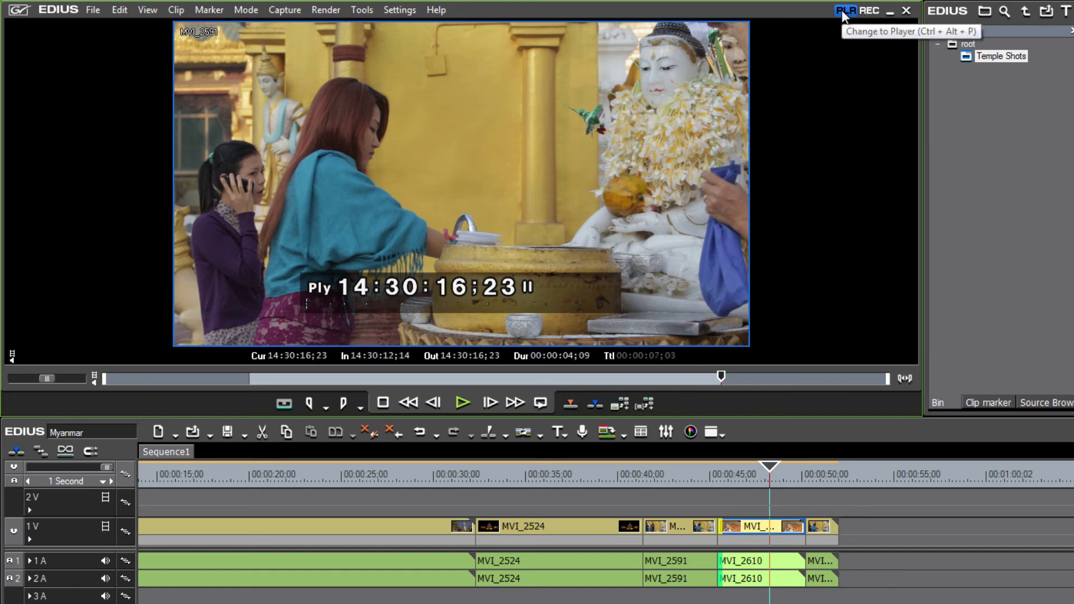
click(875, 12)
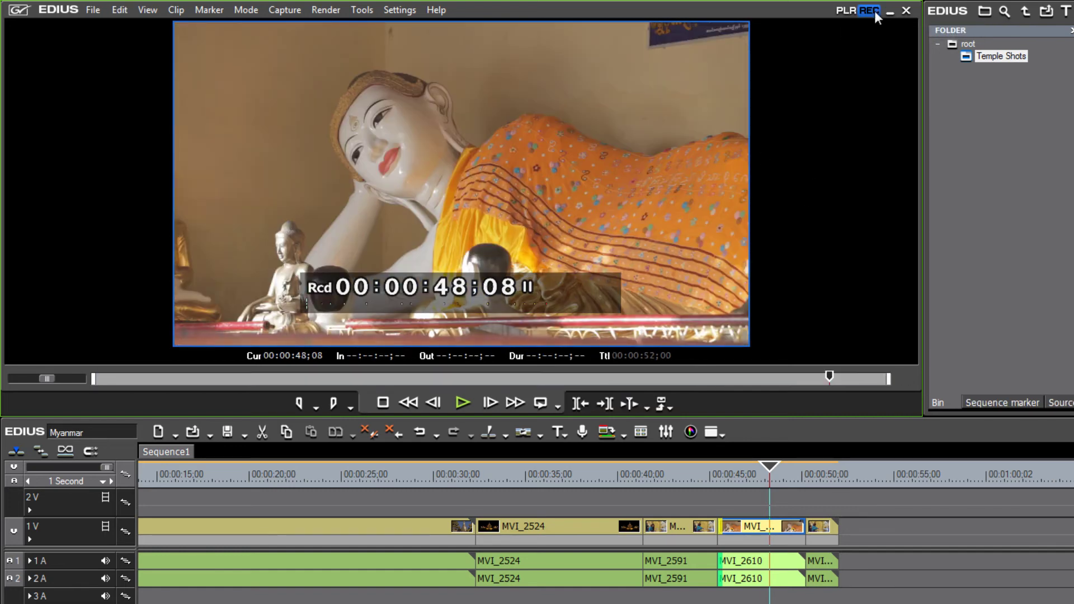
click(846, 10)
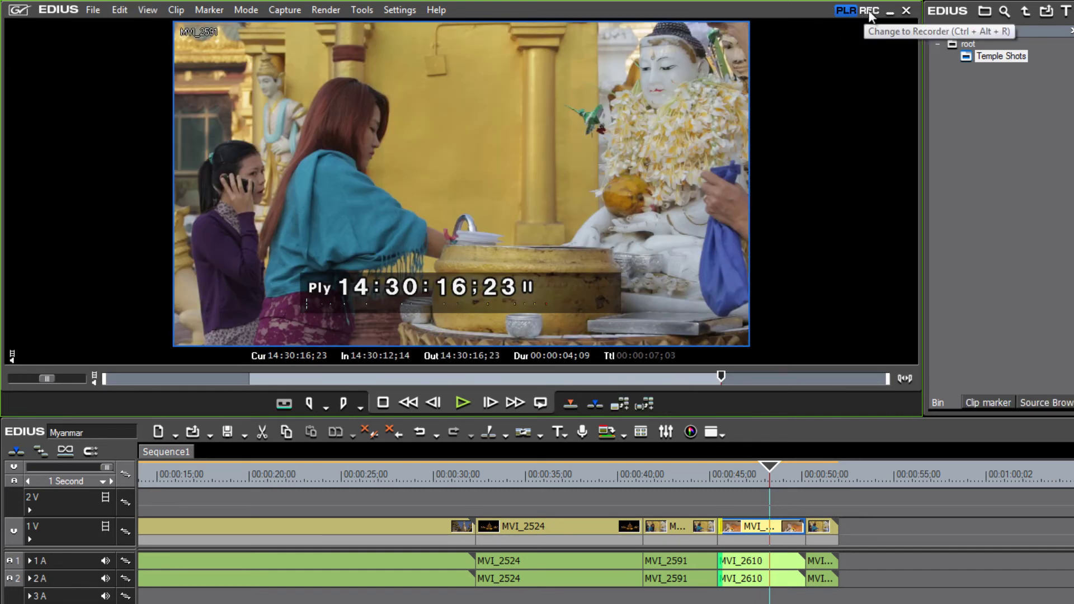
click(870, 12)
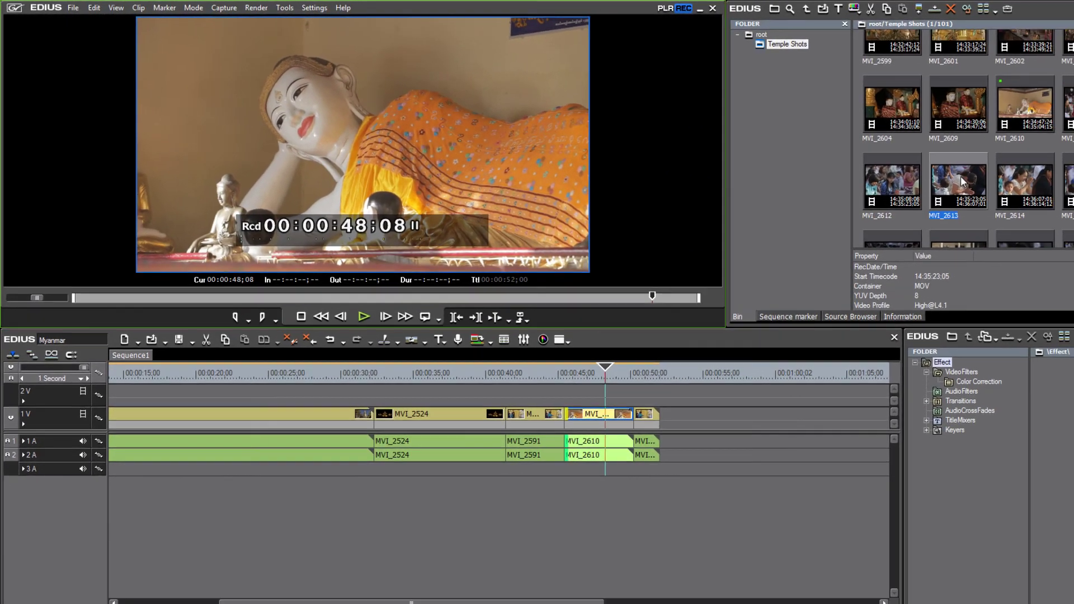
Preview clips MVI_2613, MVI_2604 and MVI_2609 from the Temple Shots folder in the player one after another
click(922, 174)
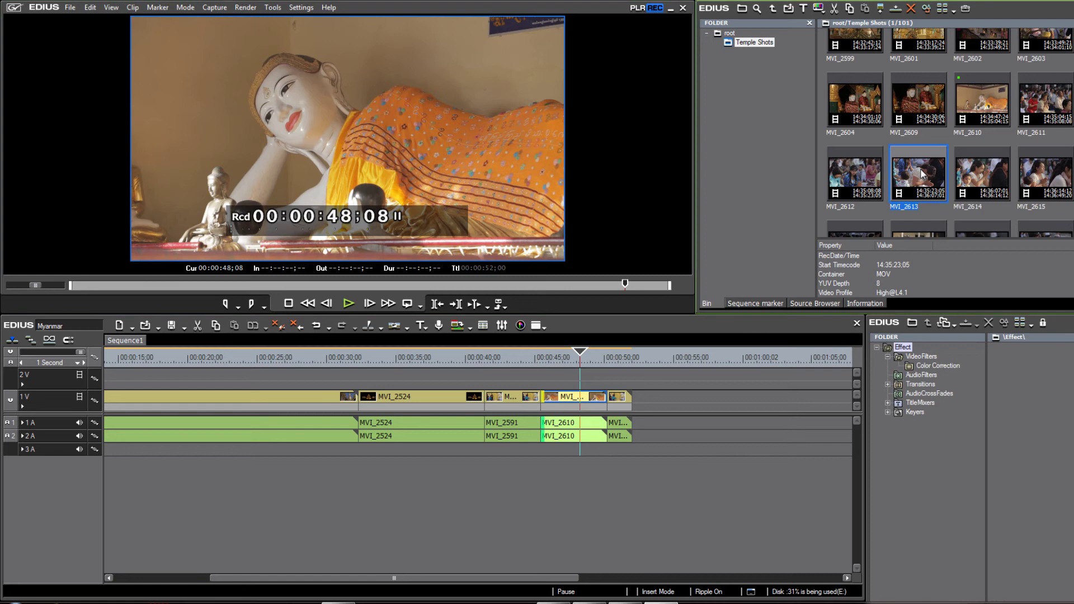
double_click(922, 174)
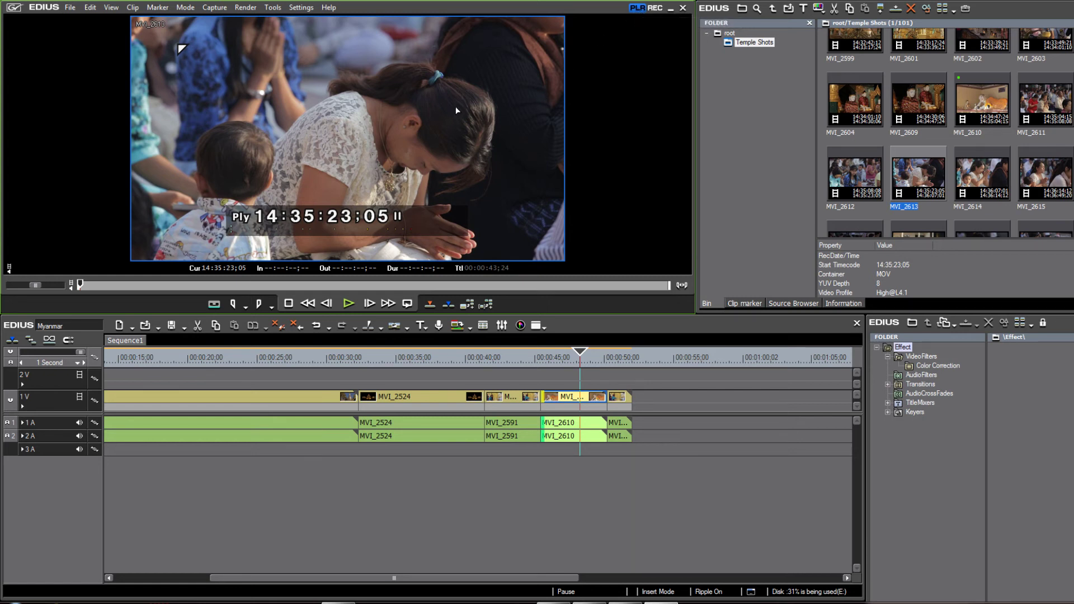
double_click(853, 103)
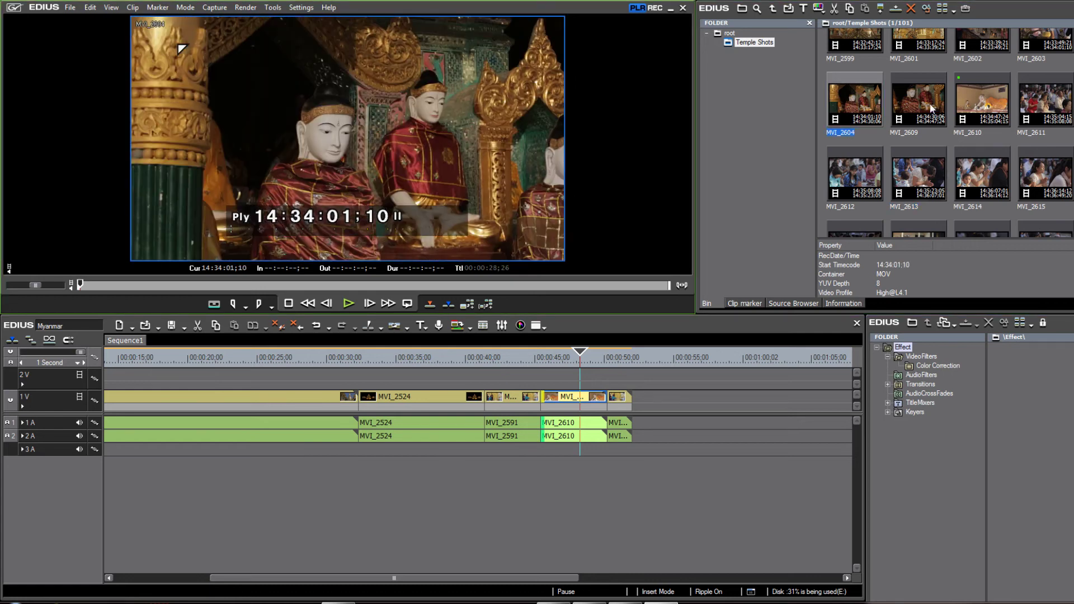
double_click(932, 108)
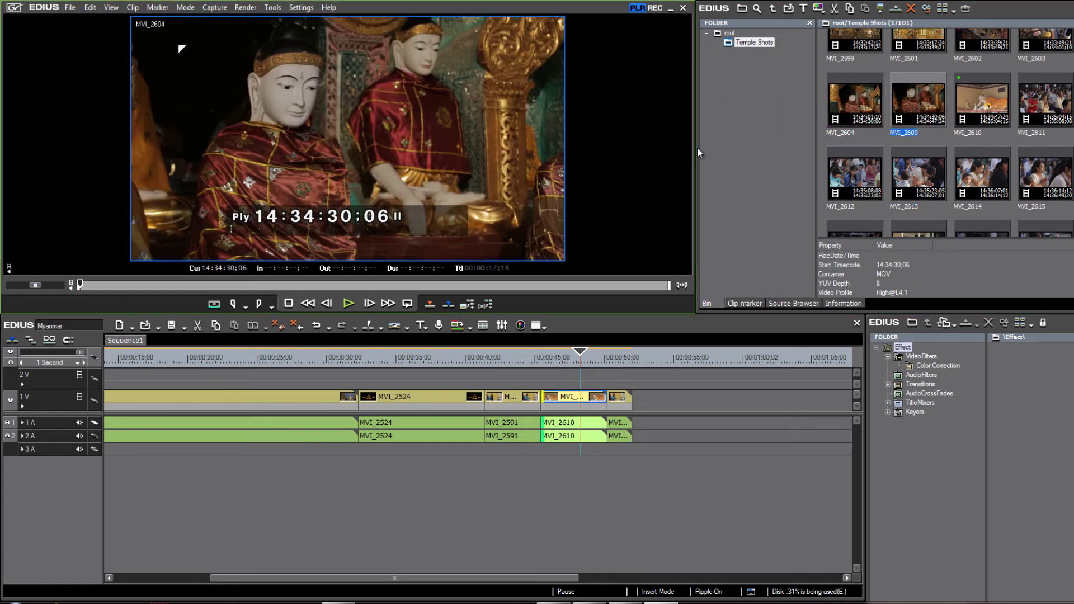
Load MVI_2730 from the Temple Shots folder into the player and mark it from In 14:39:58;28 to Out 14:40:10;09
scroll(919, 127, down, 2)
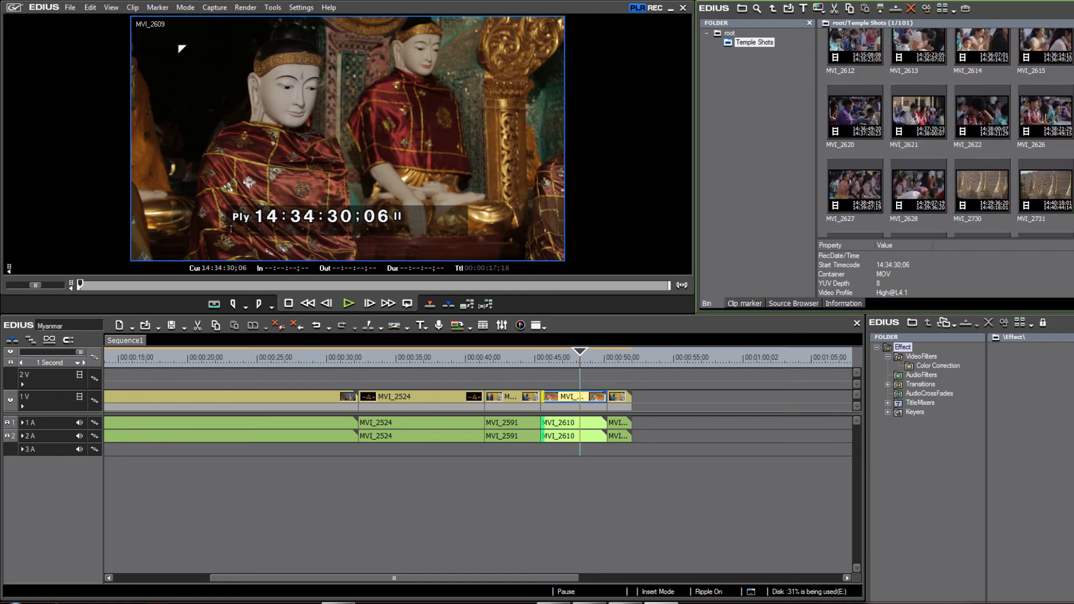
double_click(981, 182)
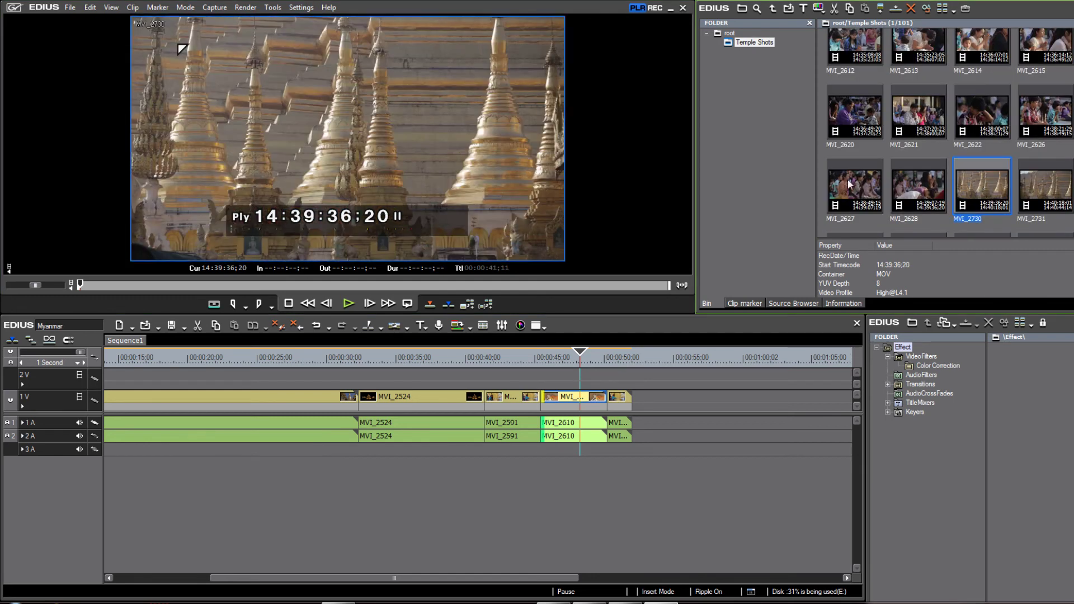
click(394, 285)
key(i)
drag(397, 283, 558, 283)
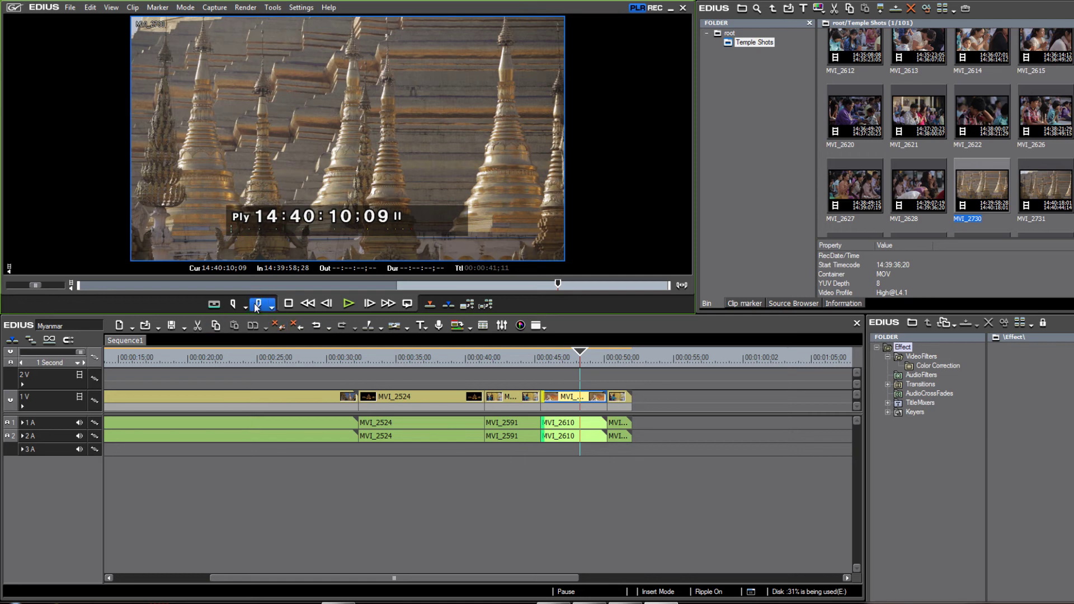
click(259, 304)
Add the marked MVI_2730 to track 1 V directly after the last clip and move the timeline cursor to 00:00:48;14
drag(351, 99, 634, 412)
click(567, 354)
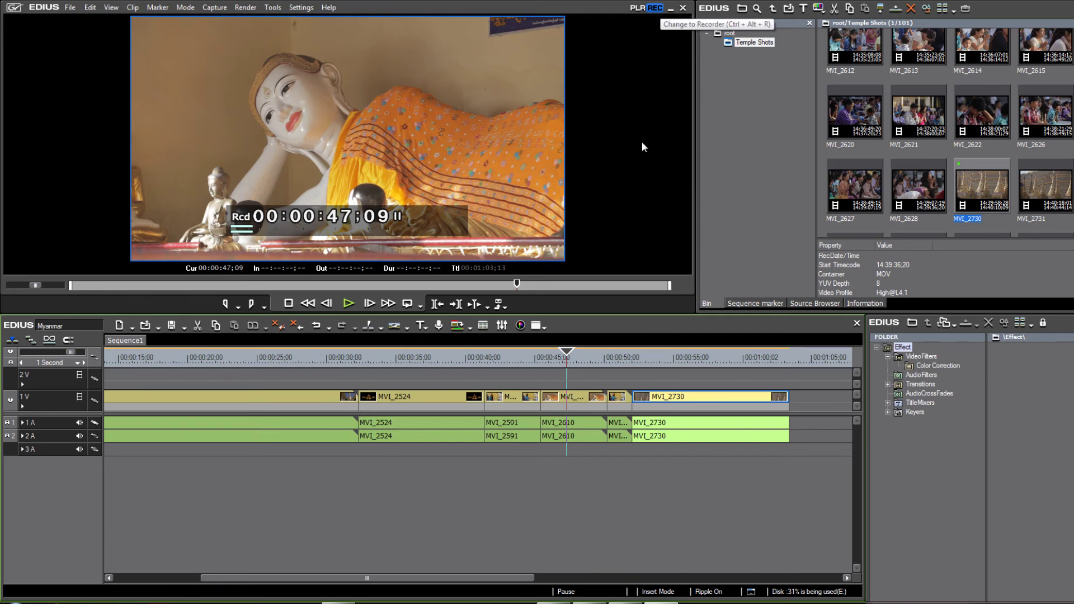
click(583, 363)
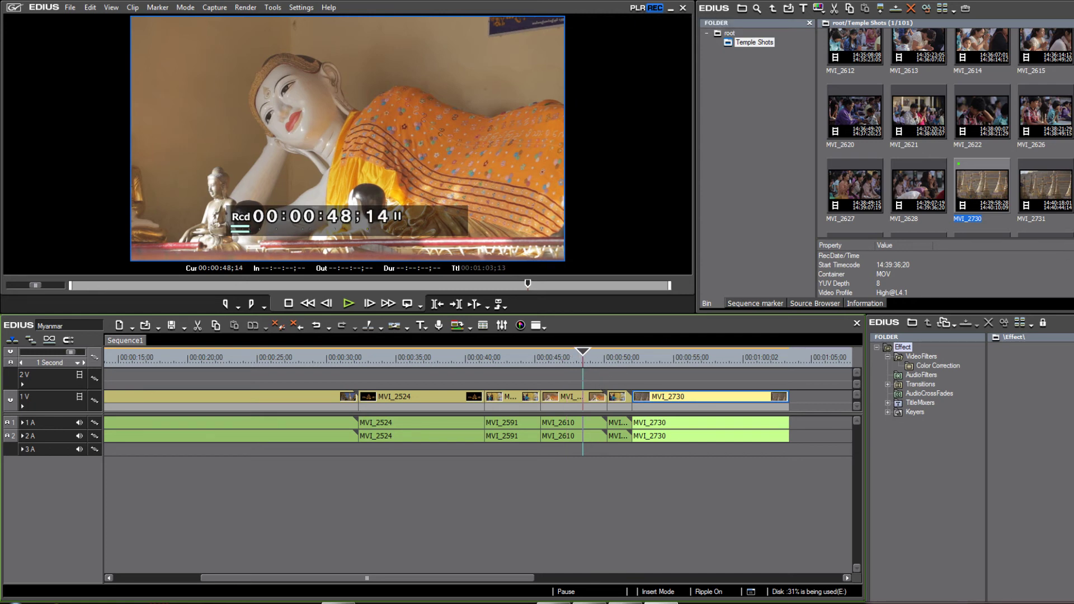
Load MVI_2984 from the Temple Shots folder into the player, set its In point at 15:03:09;10 and play it through
scroll(950, 132, down, 15)
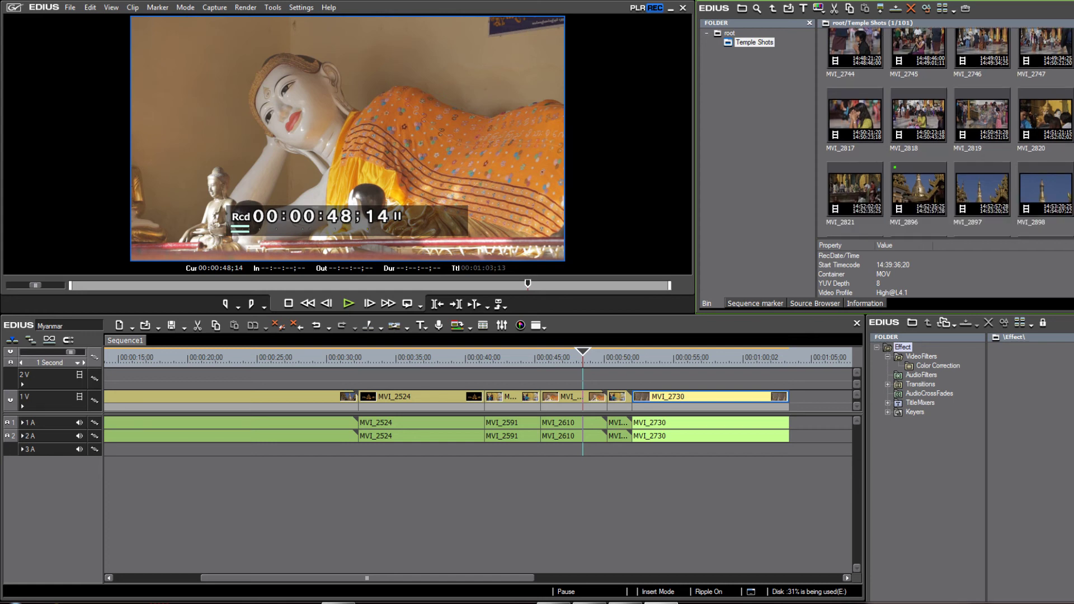
scroll(950, 132, down, 10)
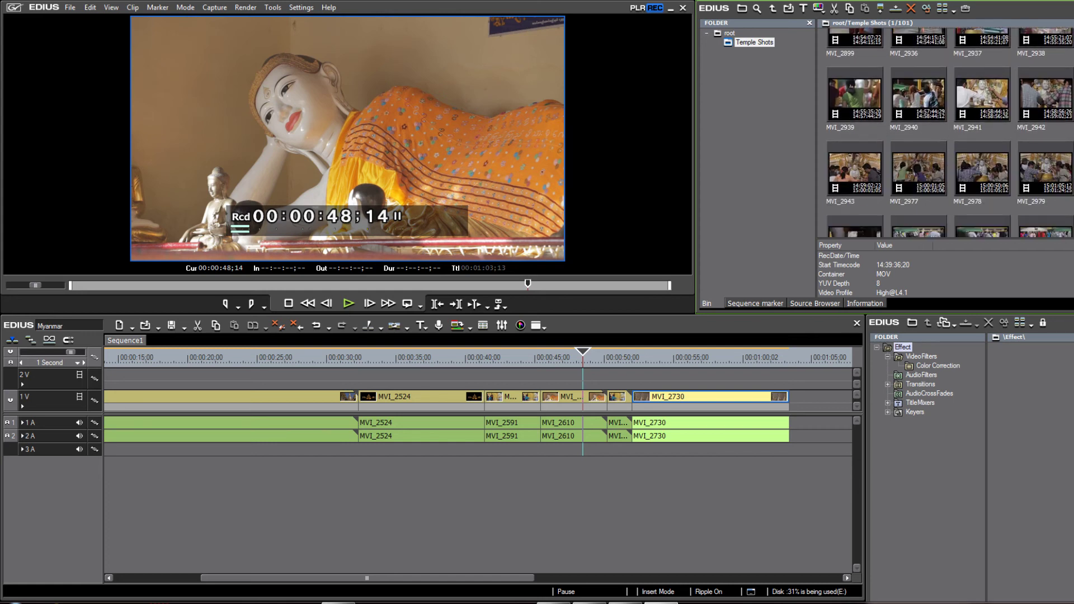
scroll(950, 133, down, 3)
scroll(950, 133, down, 1)
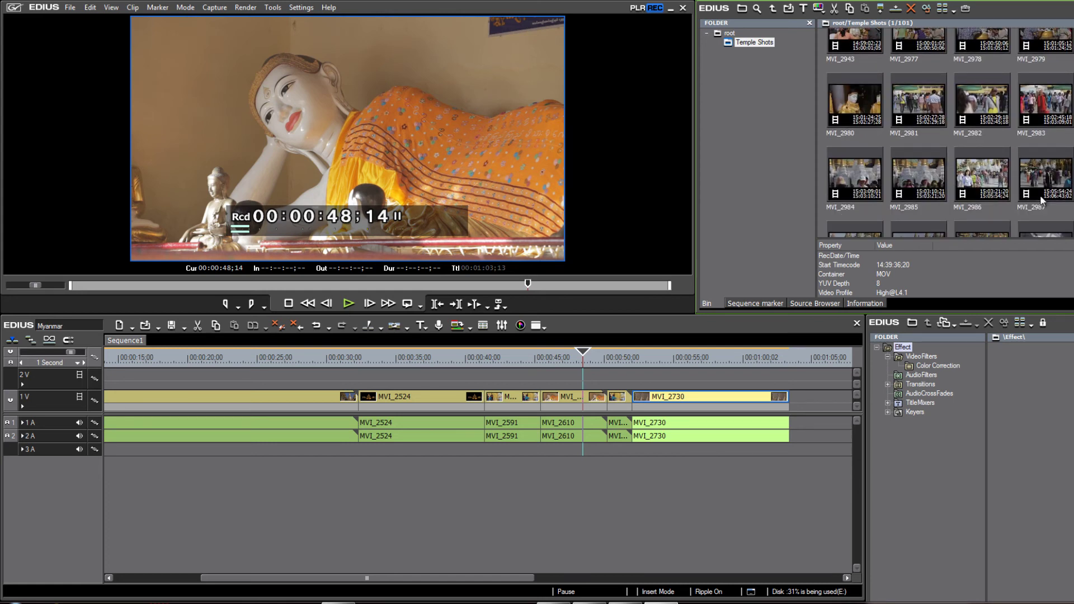
double_click(850, 179)
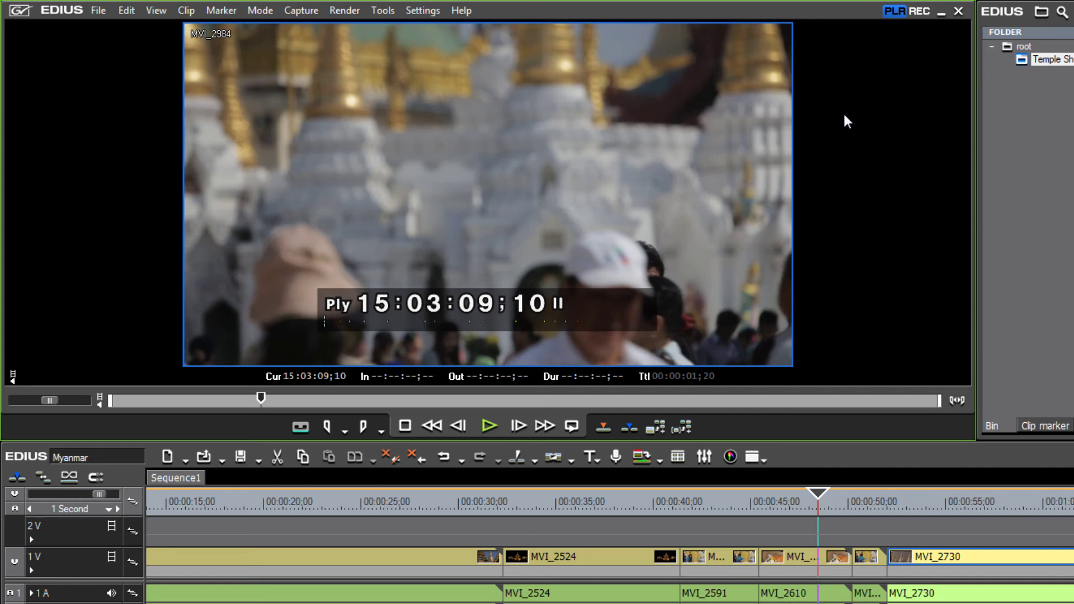
click(327, 429)
key(space)
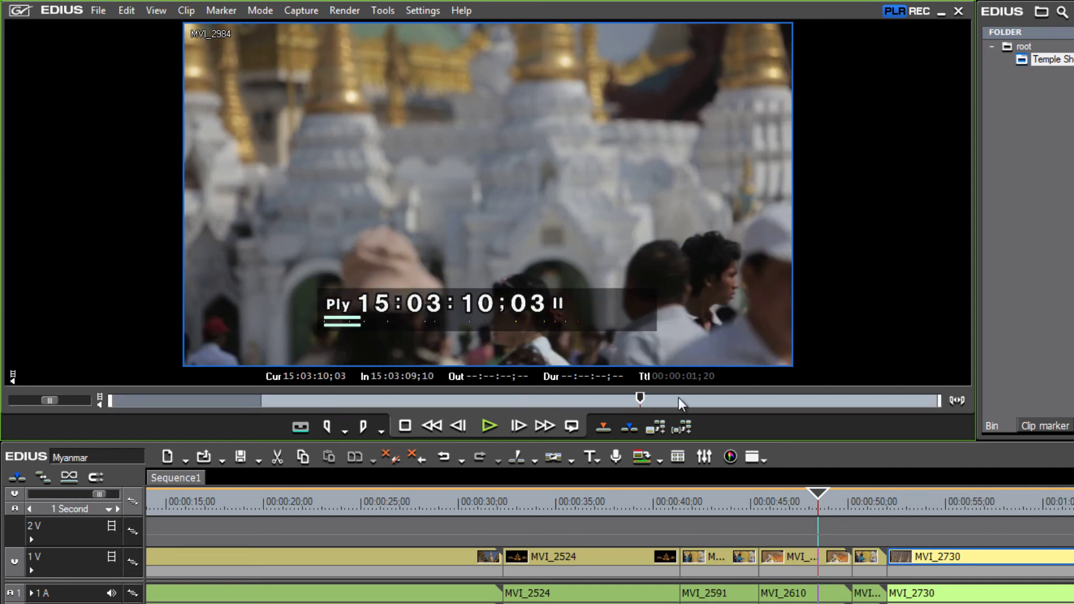
click(652, 399)
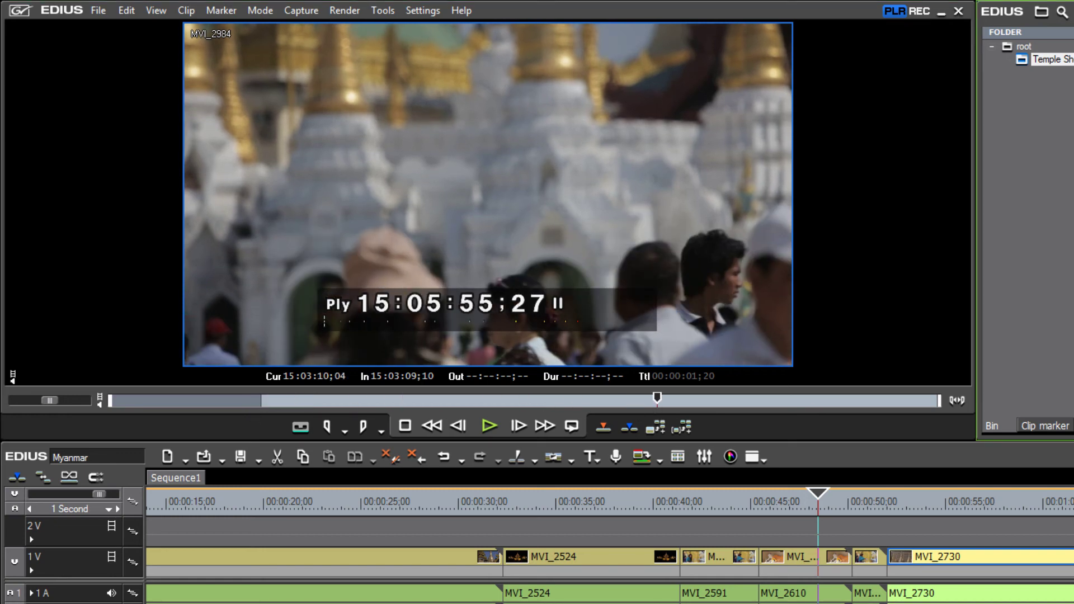
Mark MVI_2987 in the player from In 15:06:08;07 to Out 15:06:26;04
drag(266, 404, 341, 399)
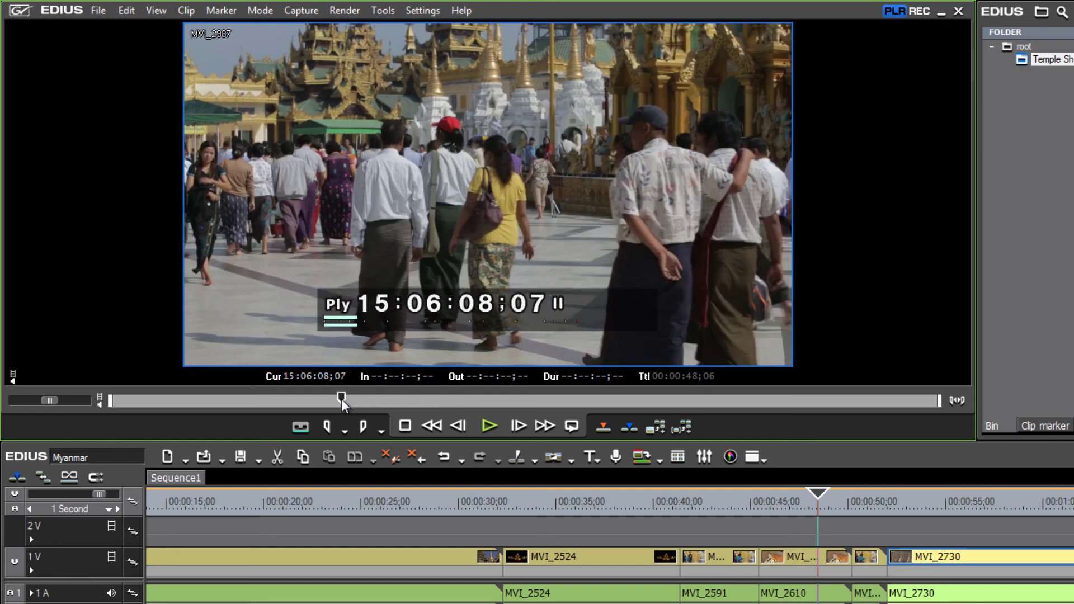
click(327, 426)
click(587, 398)
drag(604, 398, 647, 404)
click(361, 428)
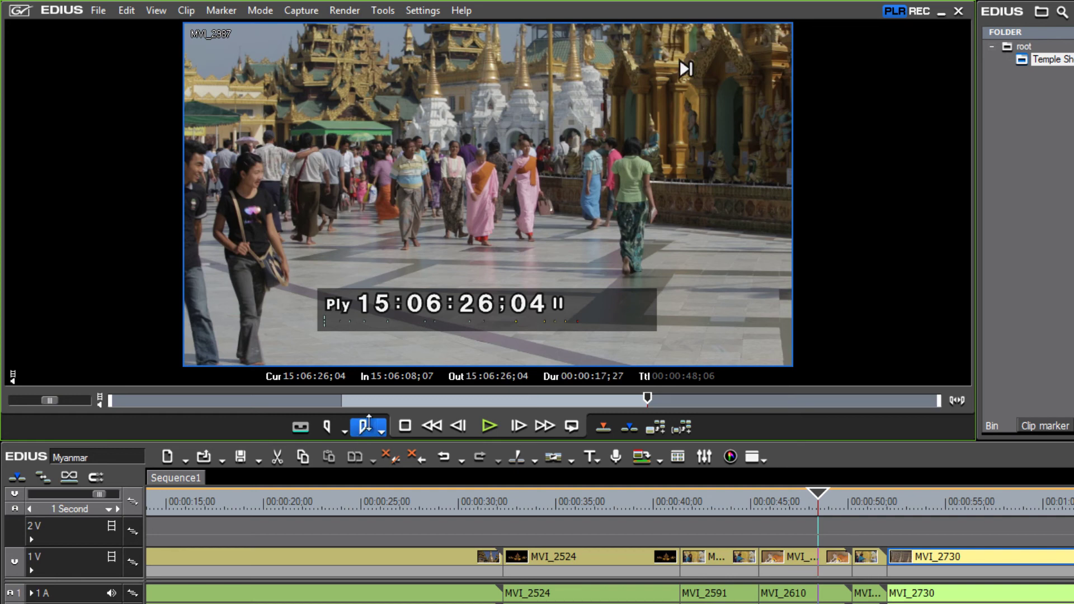
Add the marked MVI_2987 to track 1 V directly after MVI_2730 and move the timeline cursor to 00:01:10;21
drag(318, 132, 1073, 569)
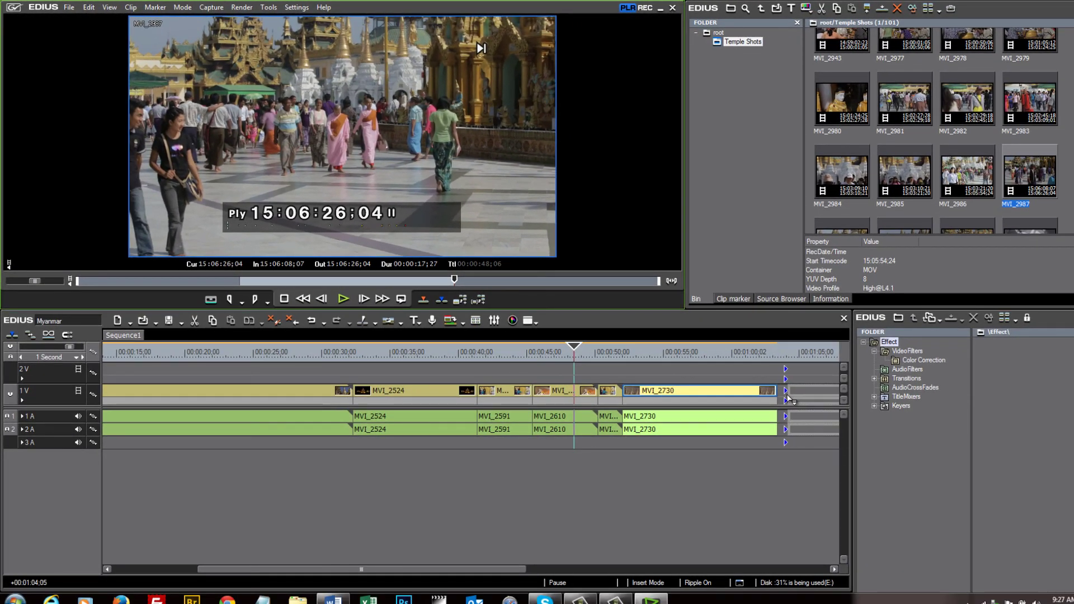
drag(789, 399, 784, 399)
drag(783, 399, 783, 399)
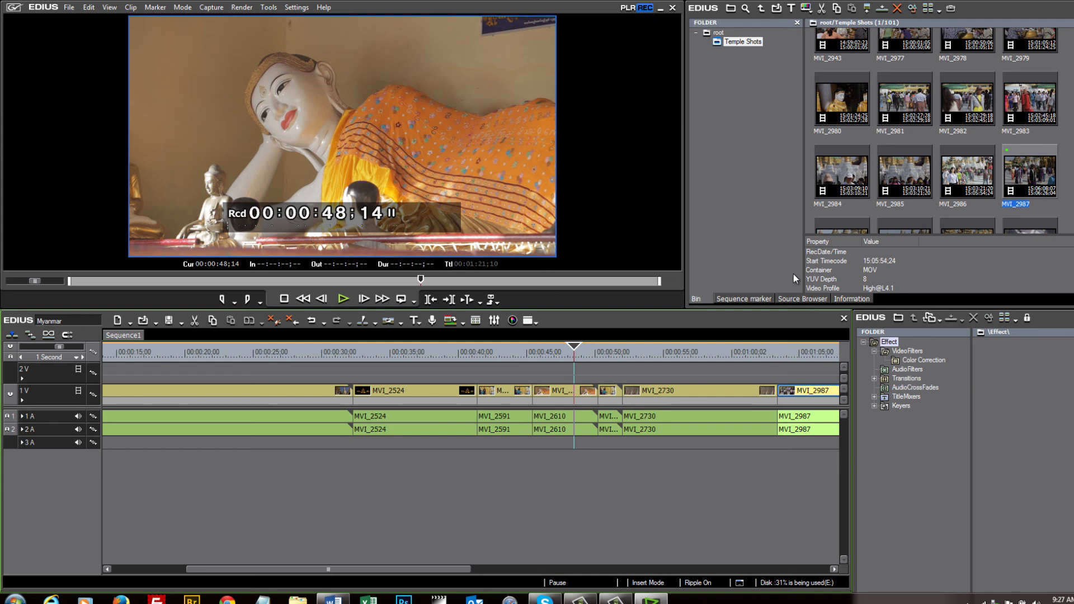
drag(749, 347, 869, 358)
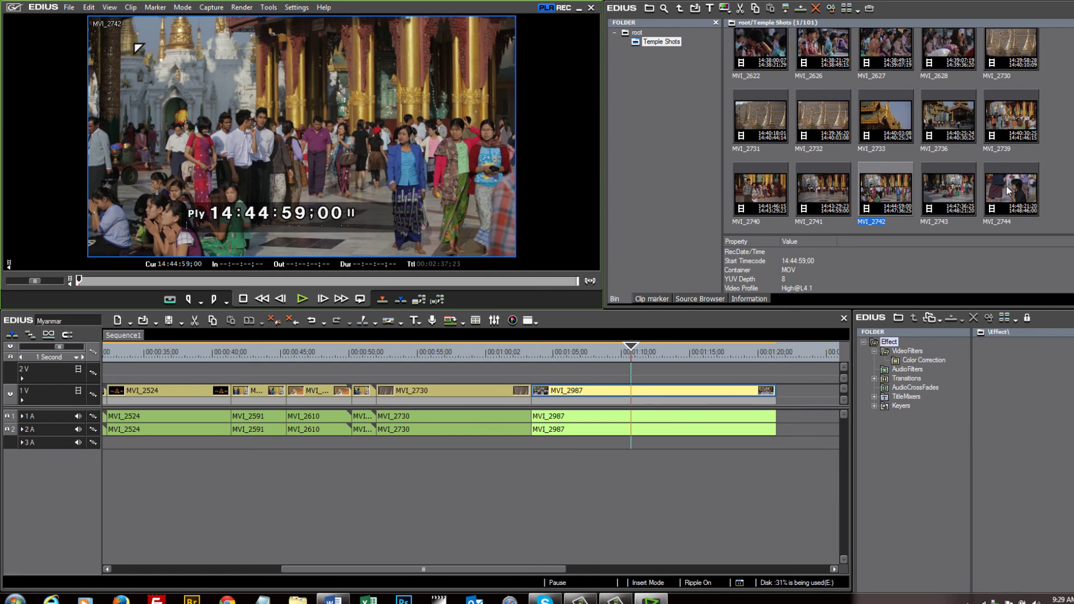
Load MVI_2744 into the player and switch the preview window to Dual Mode
click(1008, 189)
double_click(1008, 188)
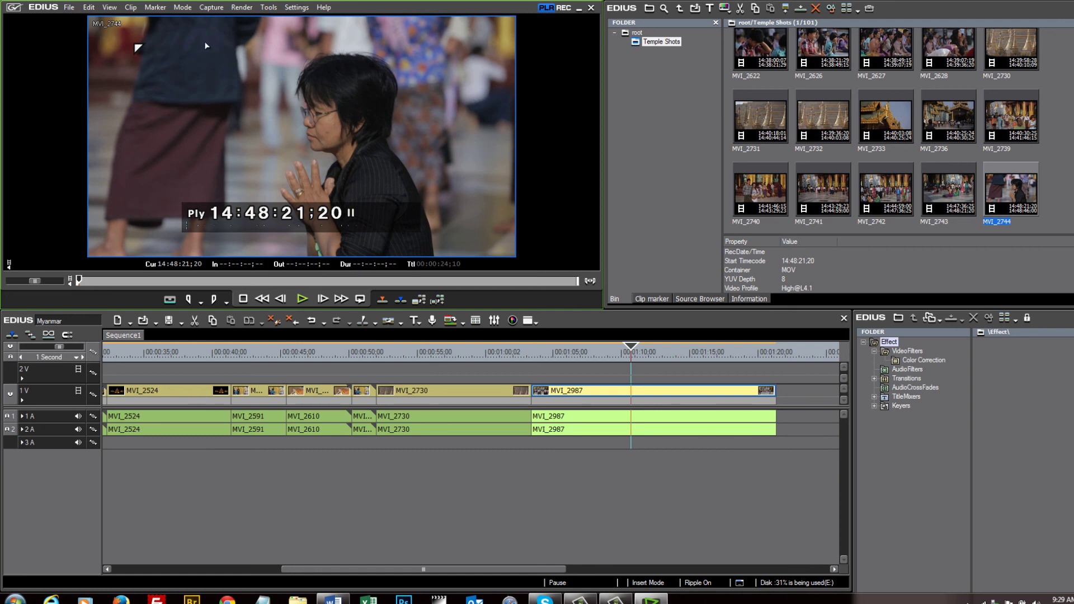
click(109, 7)
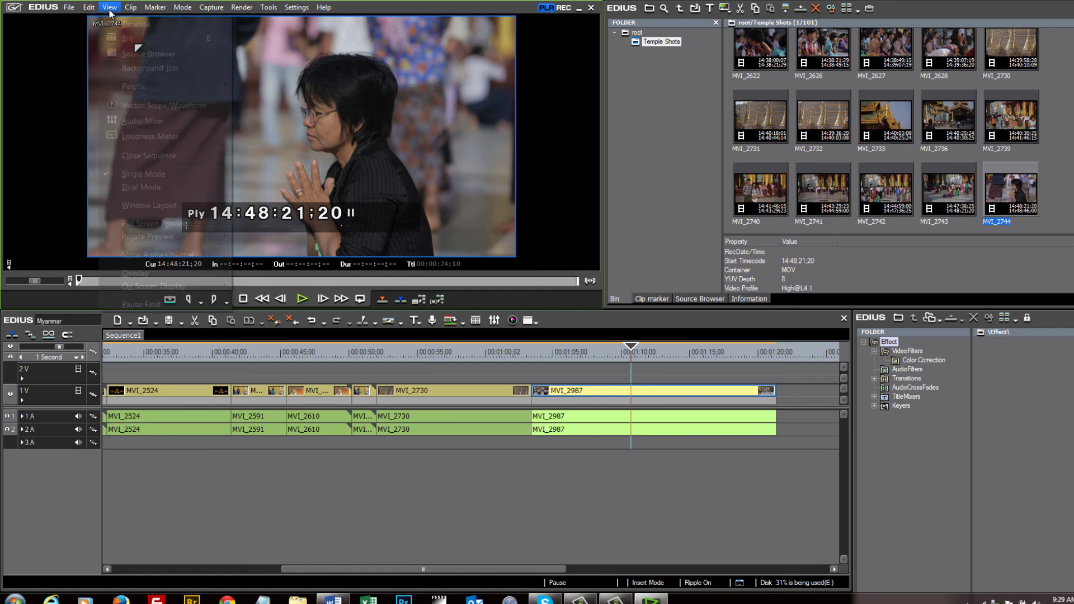
click(135, 186)
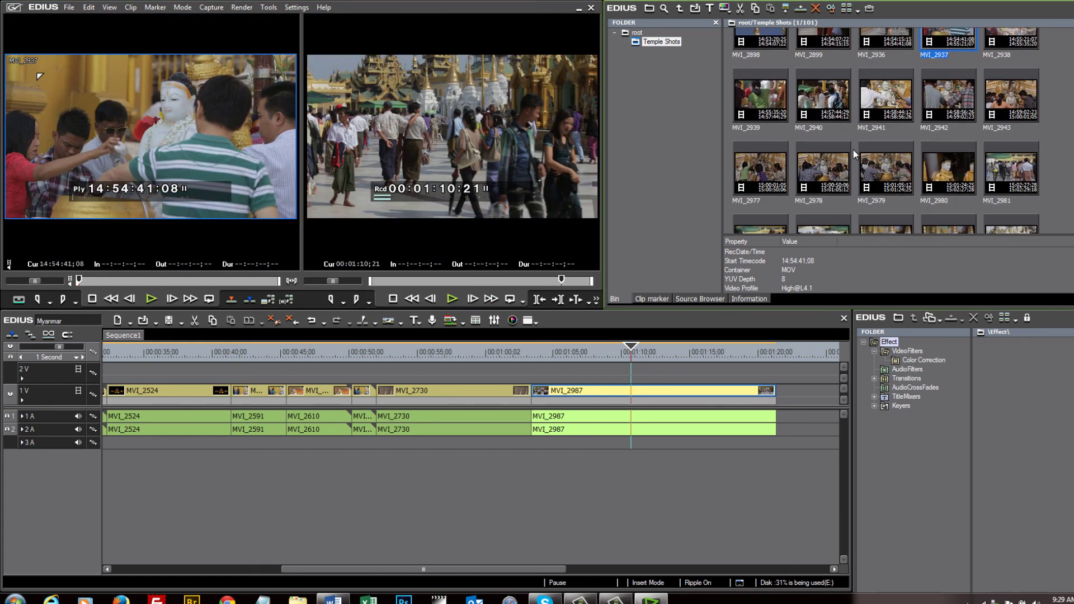
Preview MVI_2978 and MVI_2980 in the player and move the timeline cursor to 00:01:11;10
double_click(829, 174)
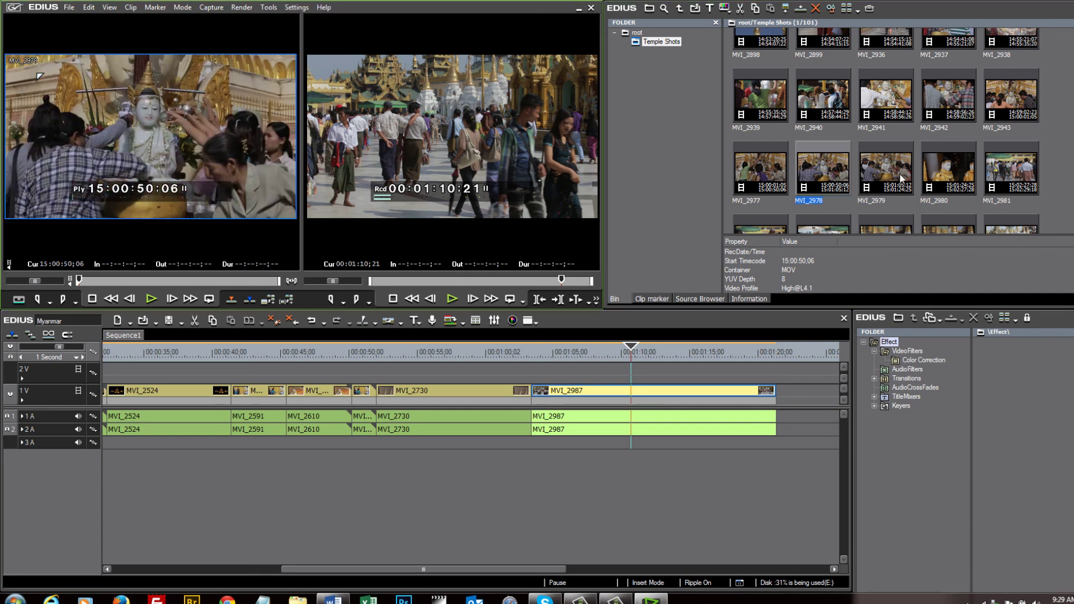
double_click(942, 169)
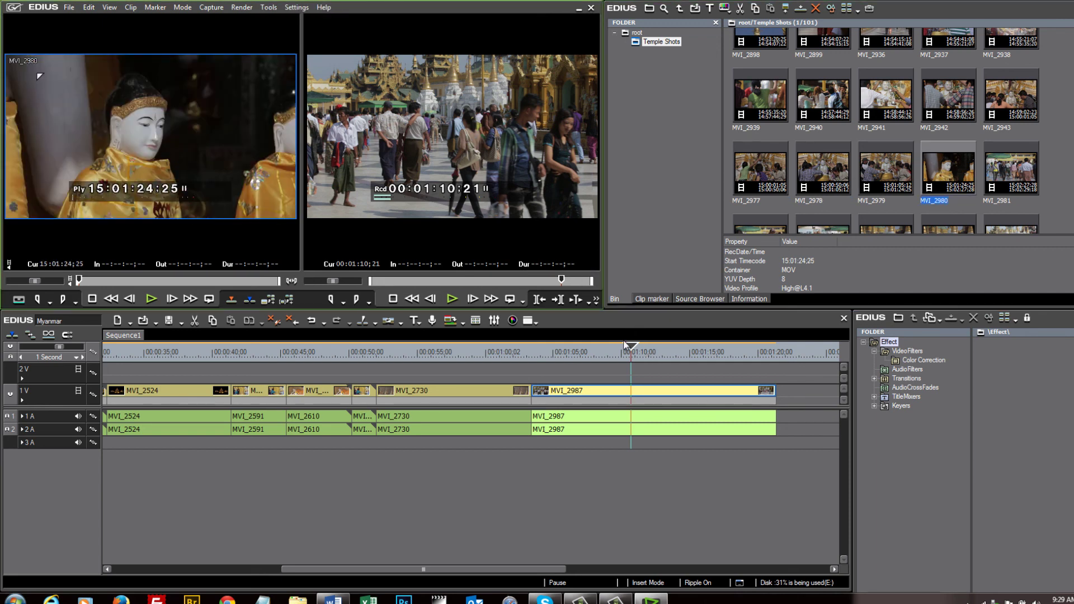
mouse_move(624, 344)
mouse_down()
mouse_move(609, 344)
mouse_move(640, 344)
mouse_up()
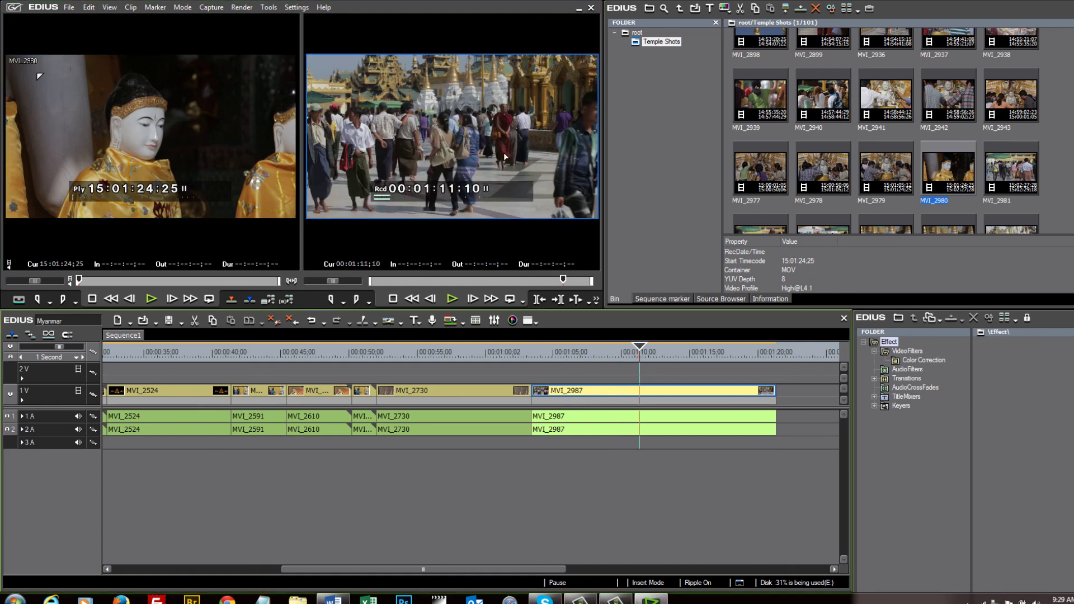
Save the current Dual Mode arrangement as a new window layout named "Duel Monitors"
click(109, 7)
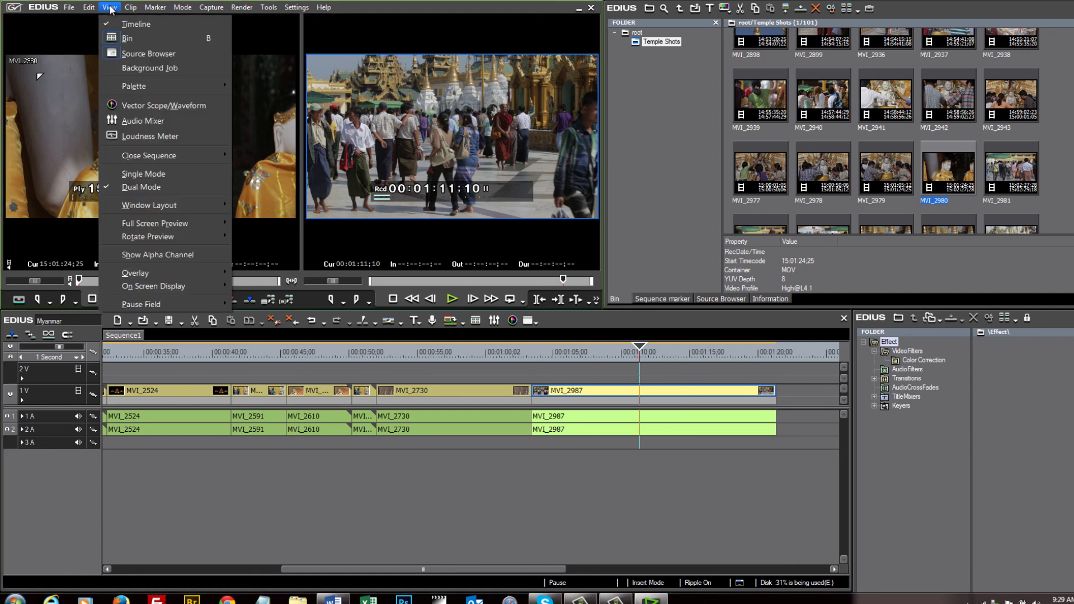
mouse_move(169, 205)
mouse_move(312, 232)
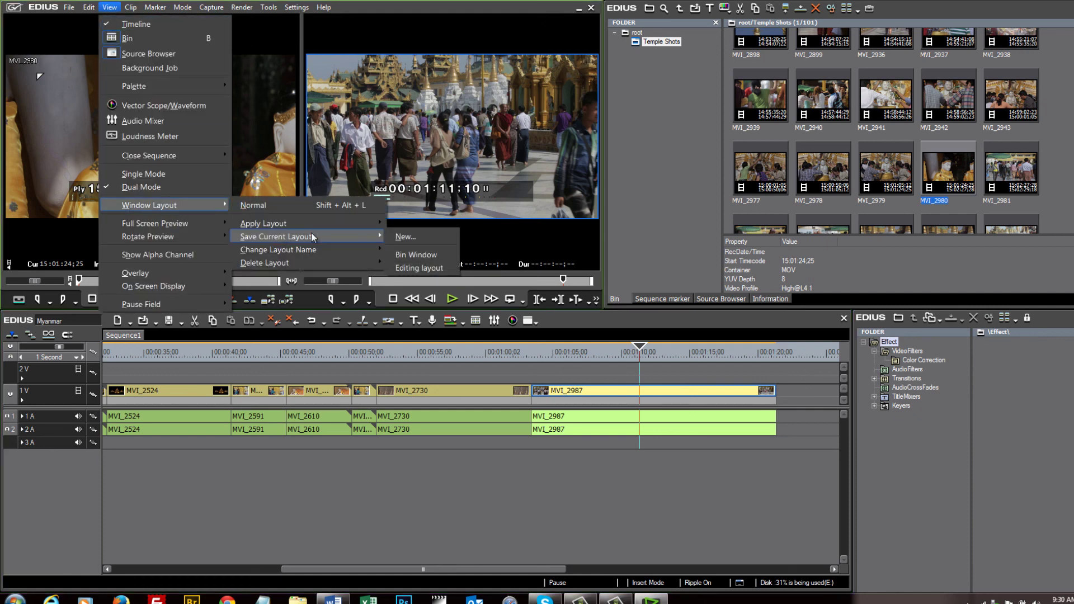
click(398, 235)
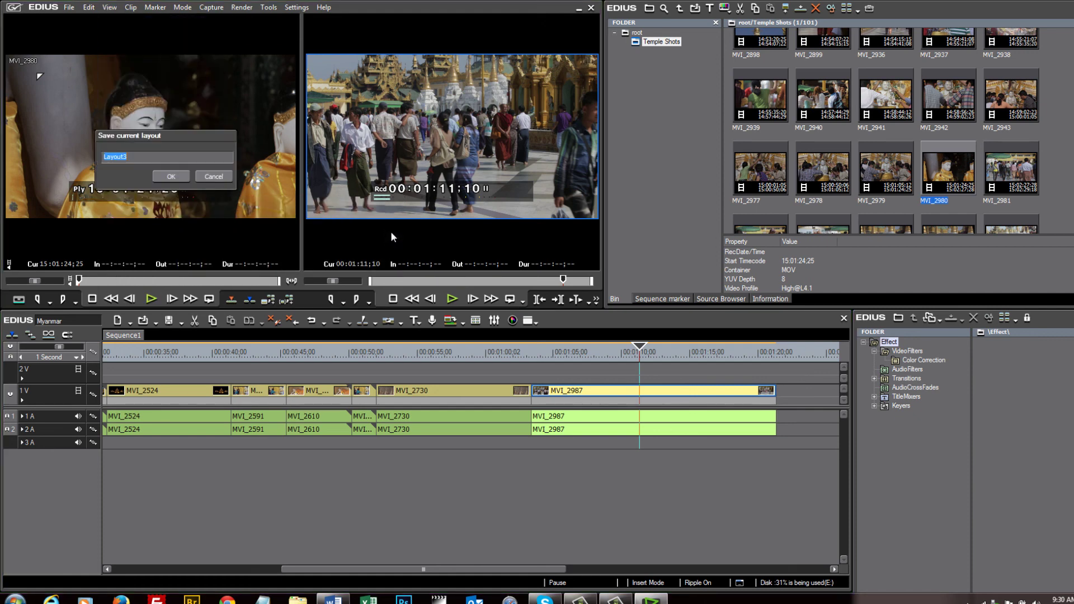
text(Duel M)
key(Return)
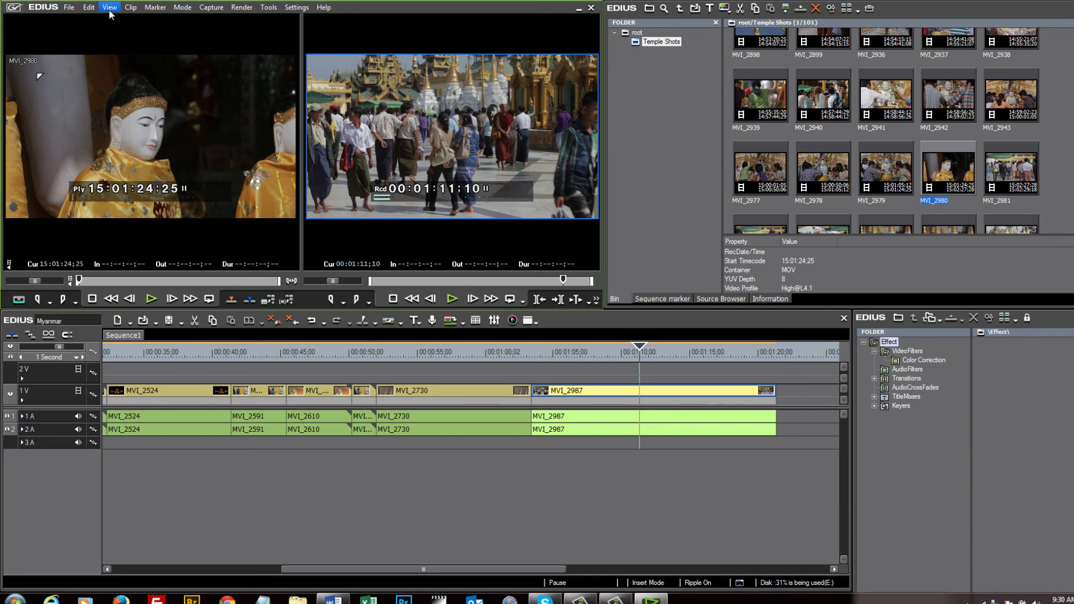
Switch the preview to Single Mode and narrow its window so the bin widens to show seven thumbnails per row
click(109, 7)
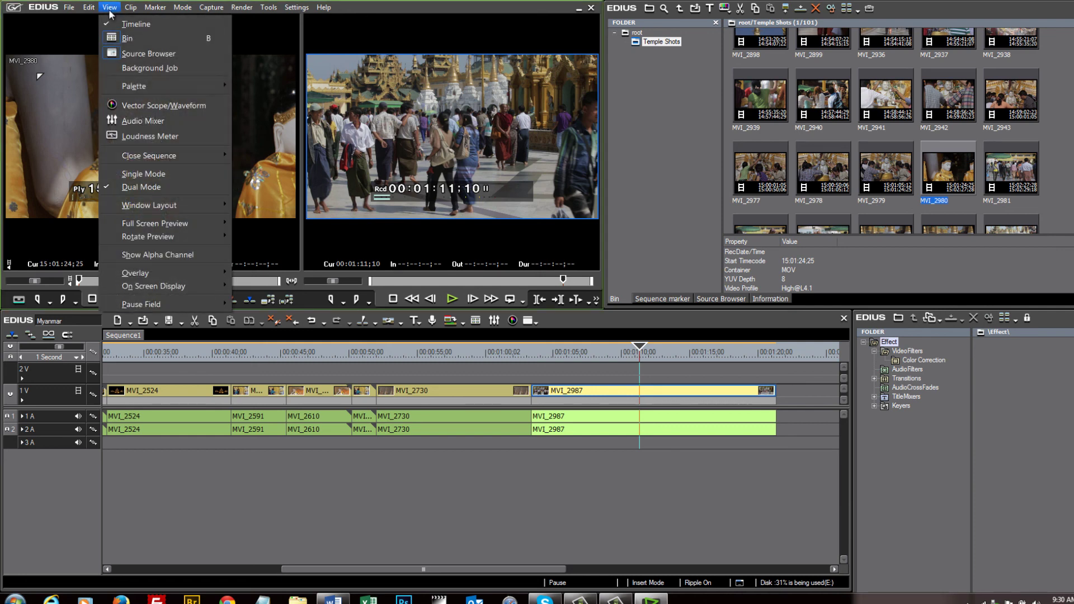
click(146, 175)
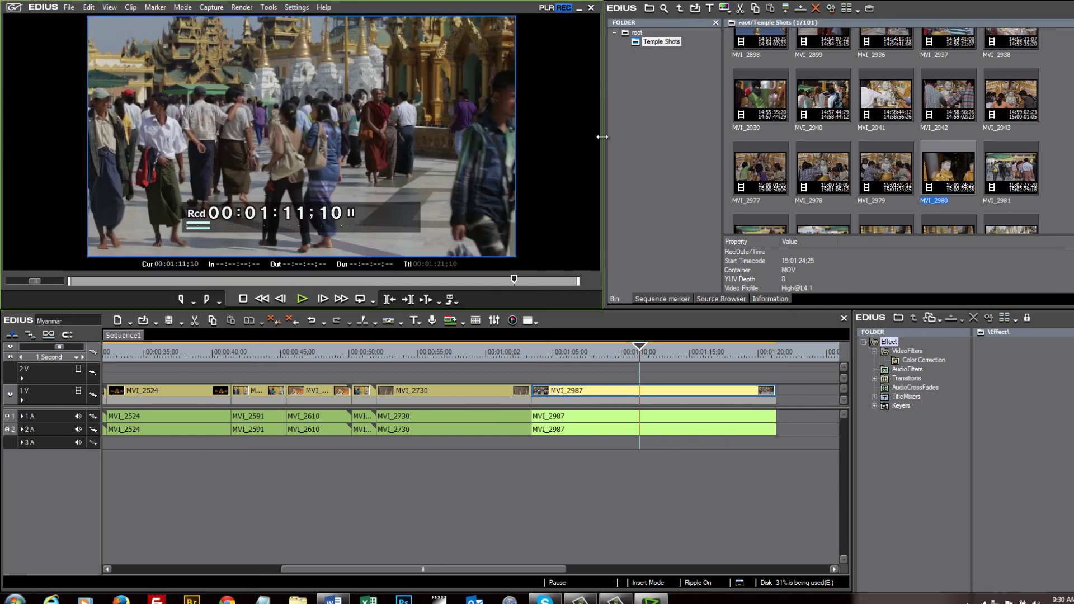
drag(603, 136, 458, 137)
scroll(804, 129, up, 5)
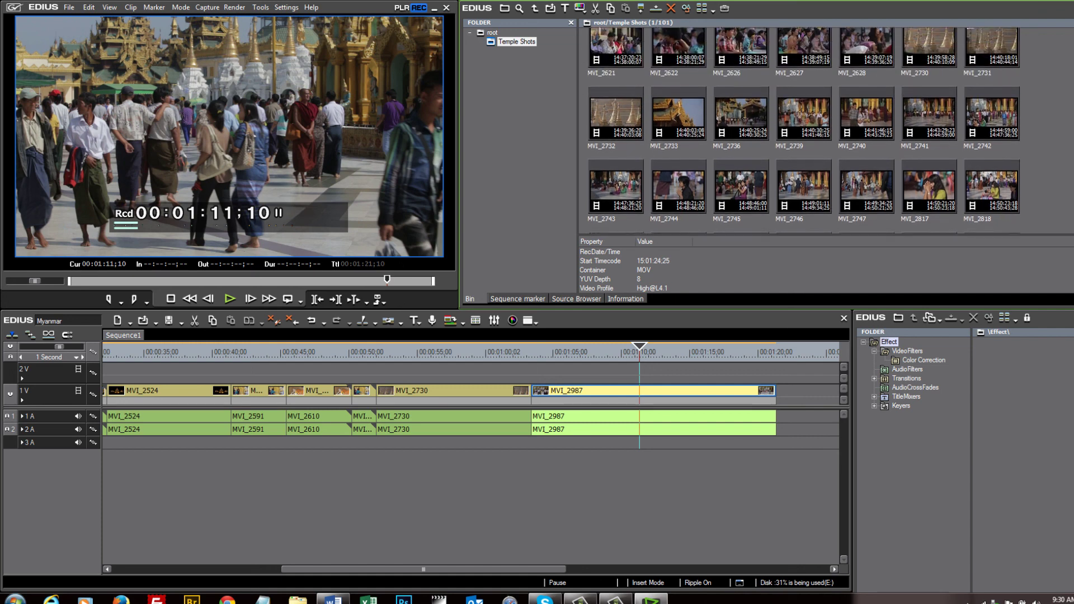
Save the current Single Mode arrangement as a new window layout with a name starting with "Sing"
click(109, 8)
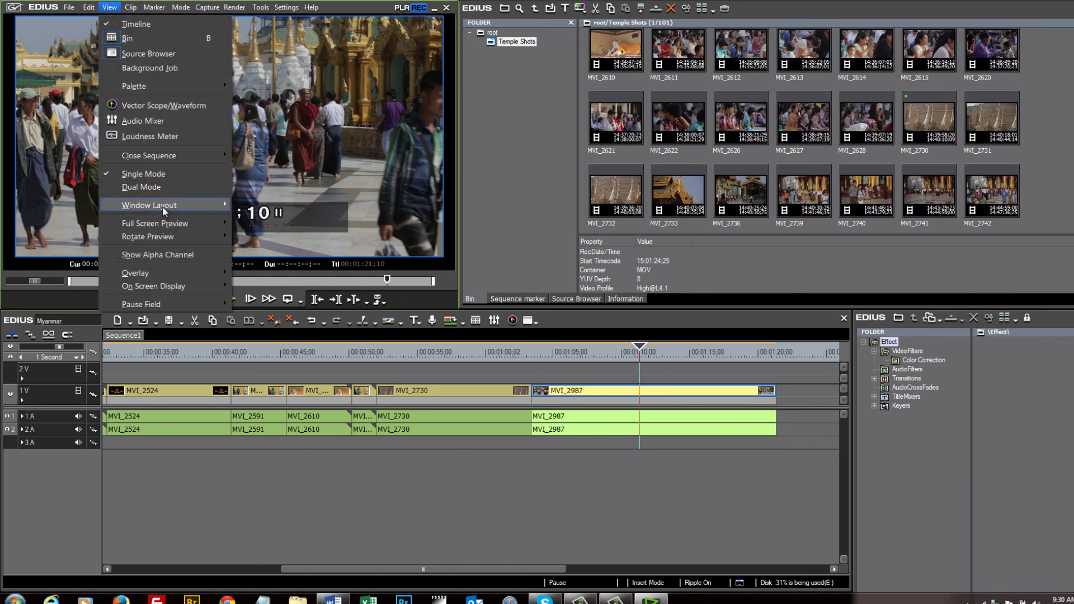
mouse_move(176, 206)
mouse_move(283, 236)
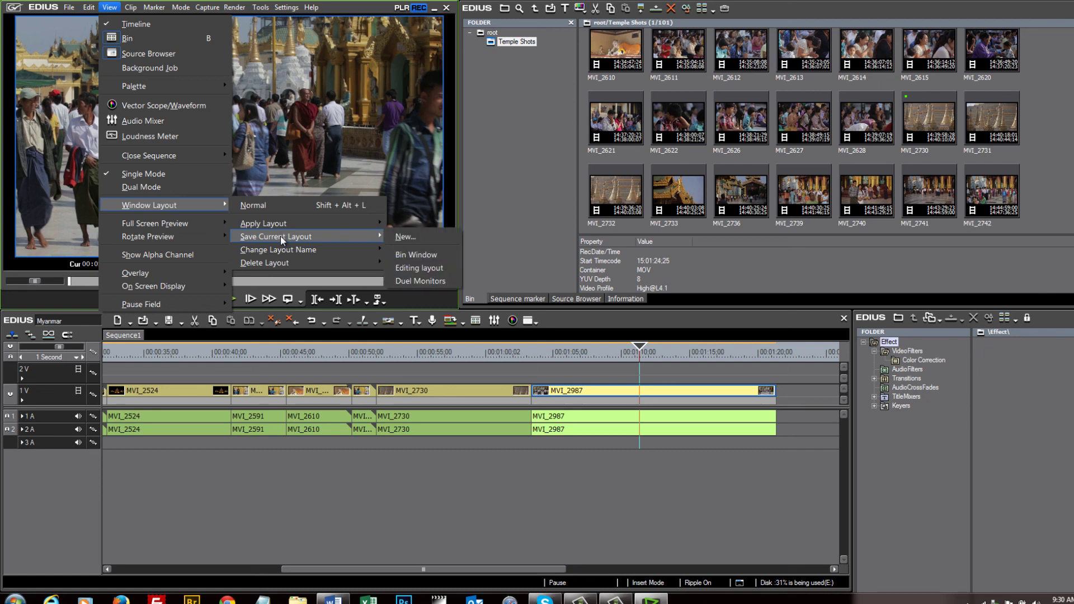
click(392, 233)
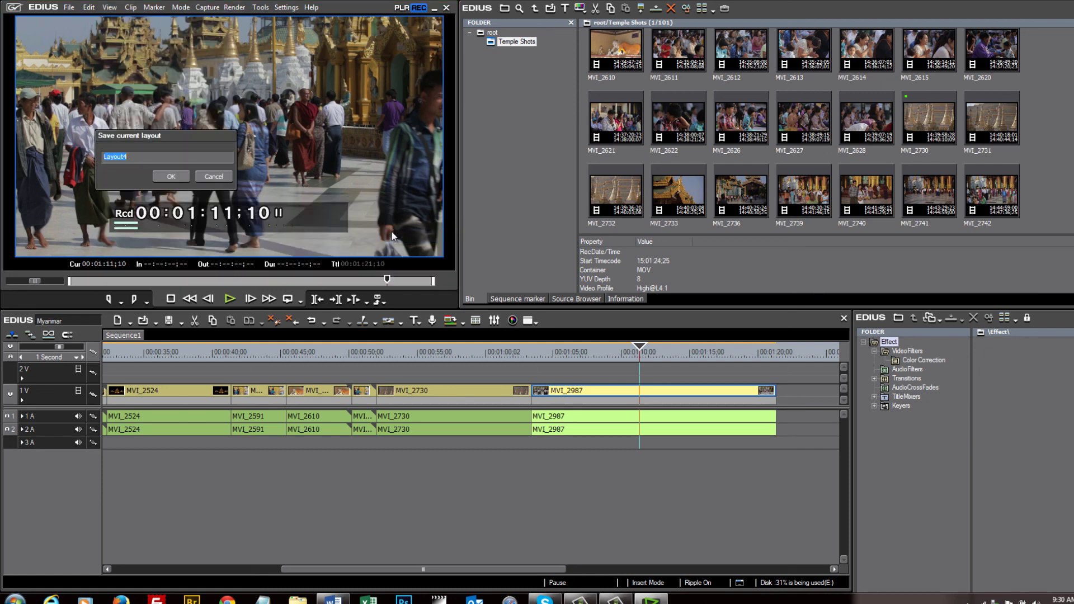
text(Sing)
key(Return)
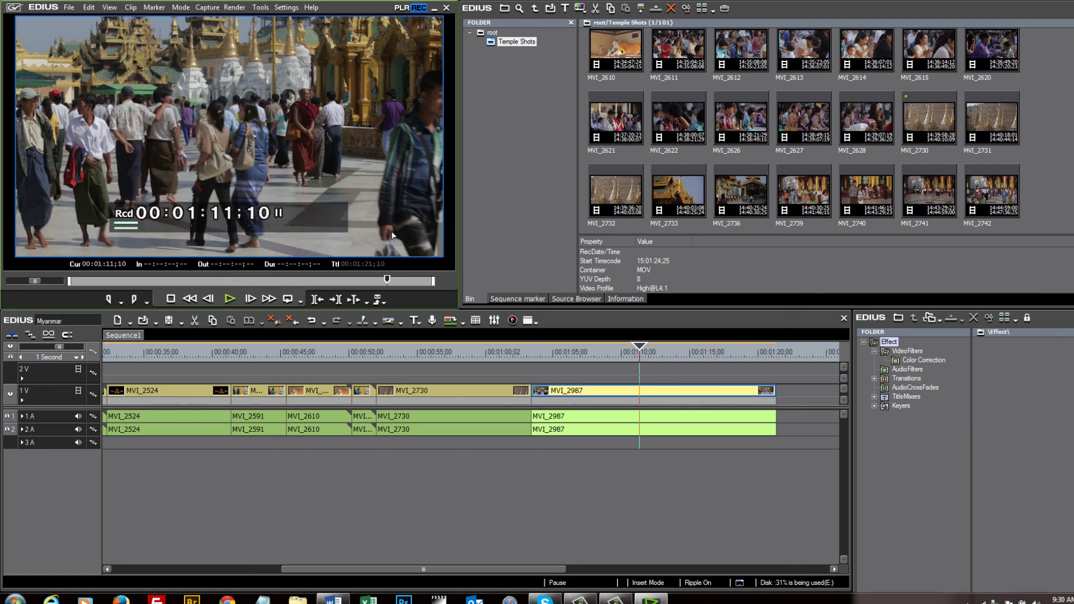